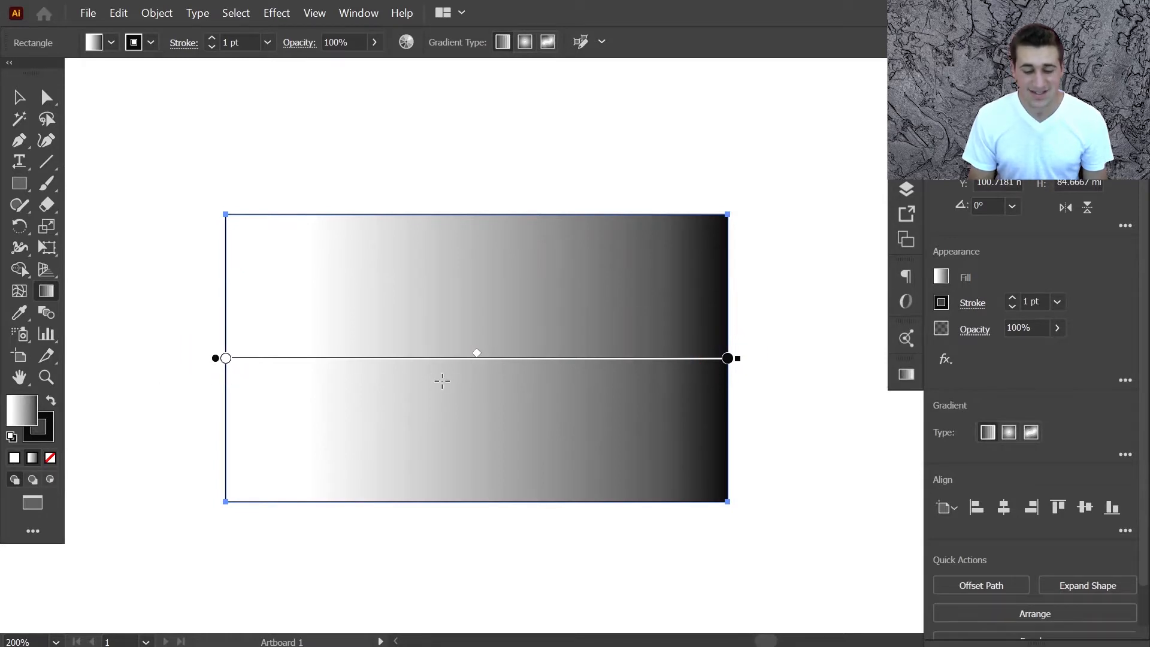
Mix a muted green for the gradient's left colour stop using C 52, M 23, Y 62 and K 0.
{"action": "double_click", "coordinate": [727, 360]}
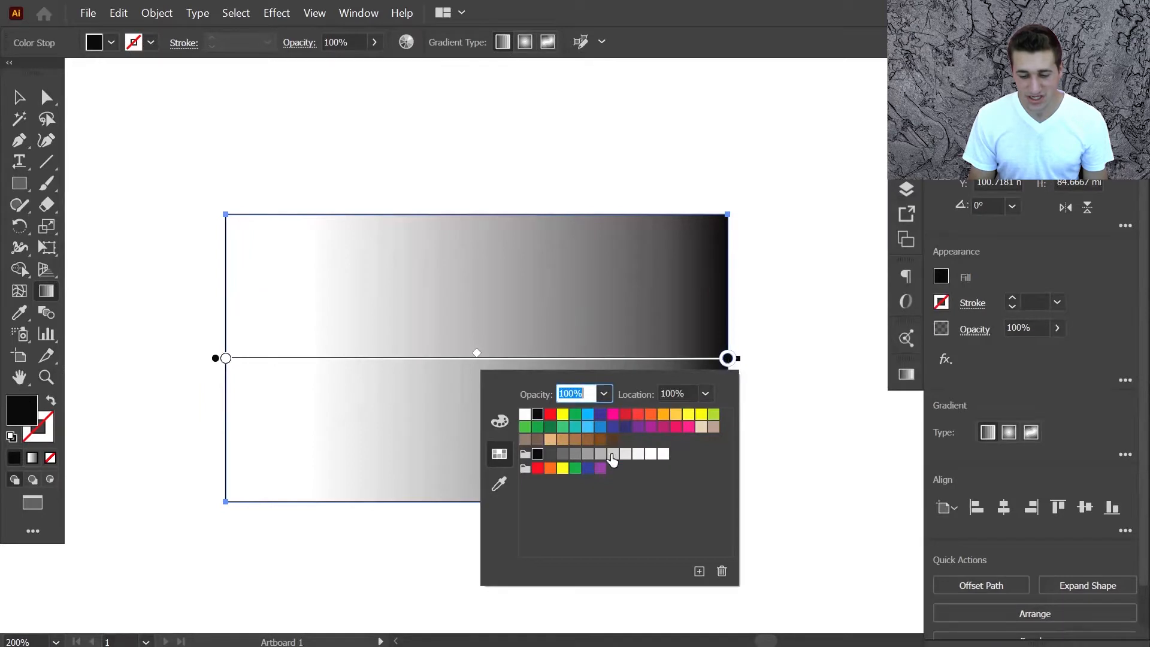
{"action": "left_click", "coordinate": [727, 364]}
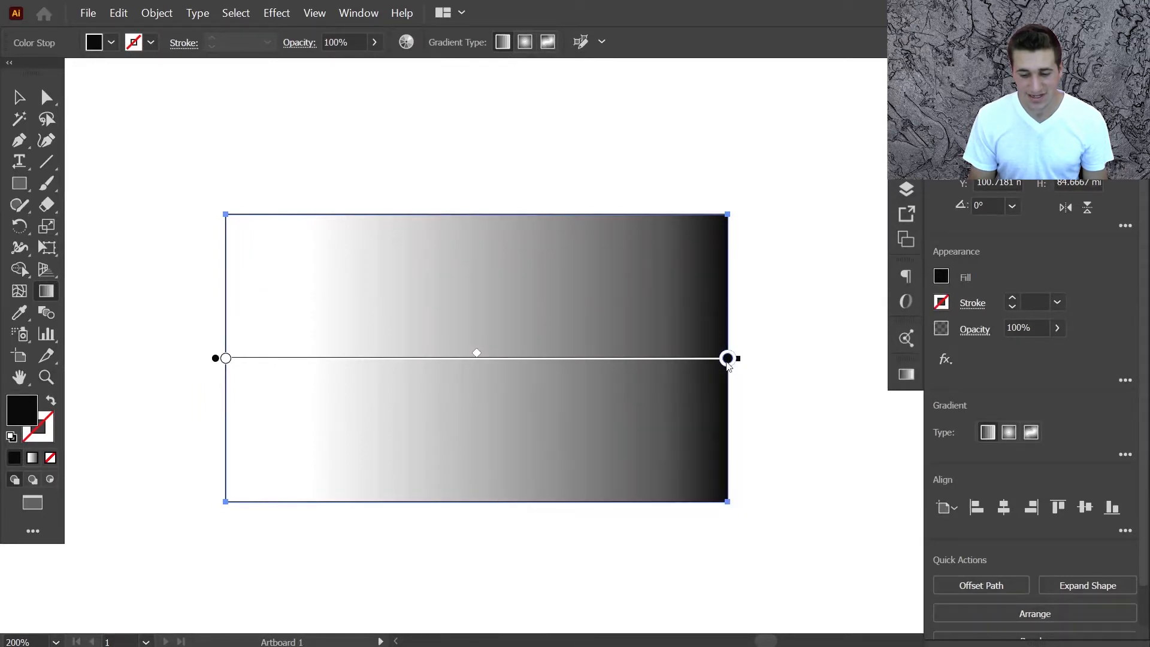
{"action": "double_click", "coordinate": [226, 358]}
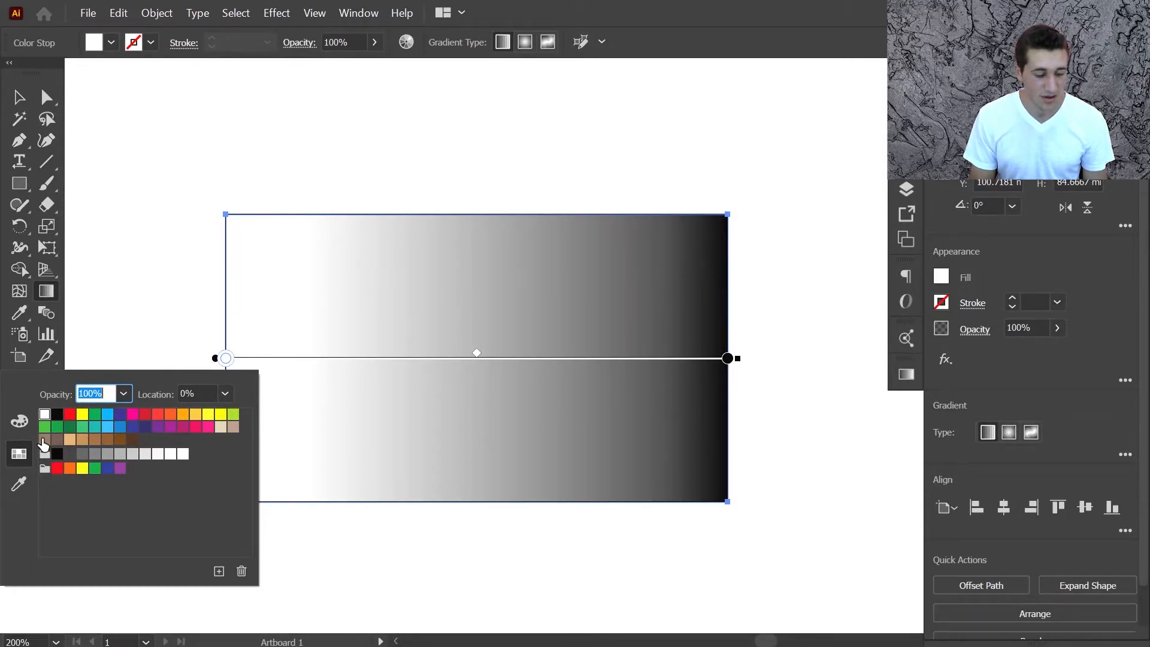
{"action": "left_click", "coordinate": [19, 421]}
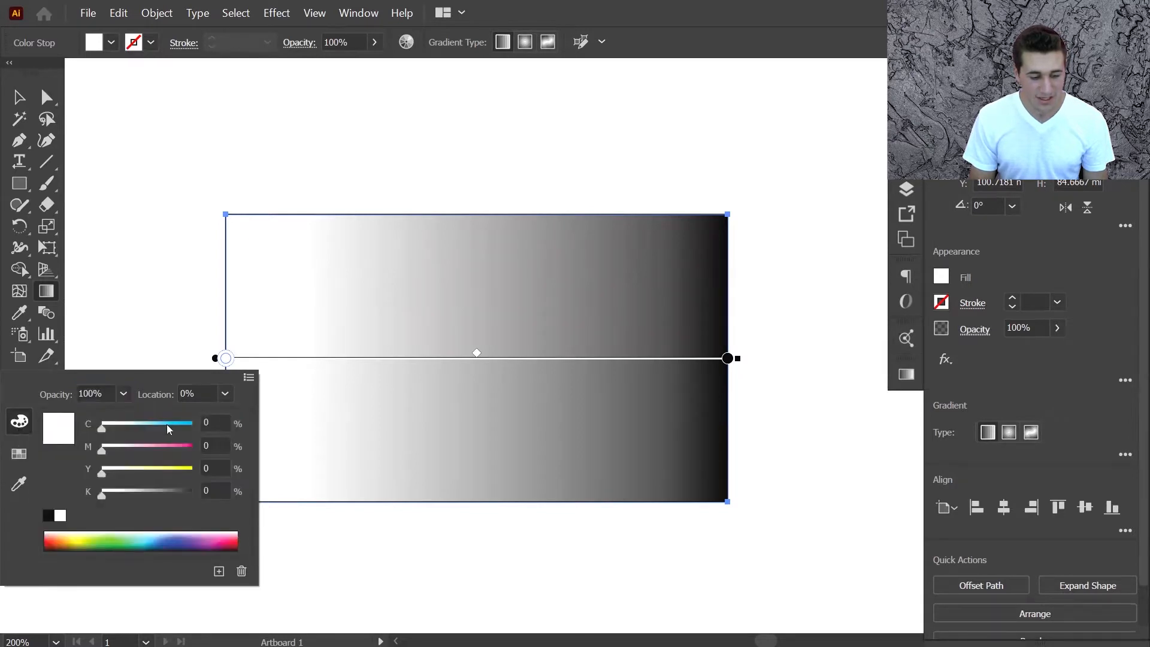
{"action": "left_click", "coordinate": [149, 427]}
{"action": "left_click", "coordinate": [164, 449]}
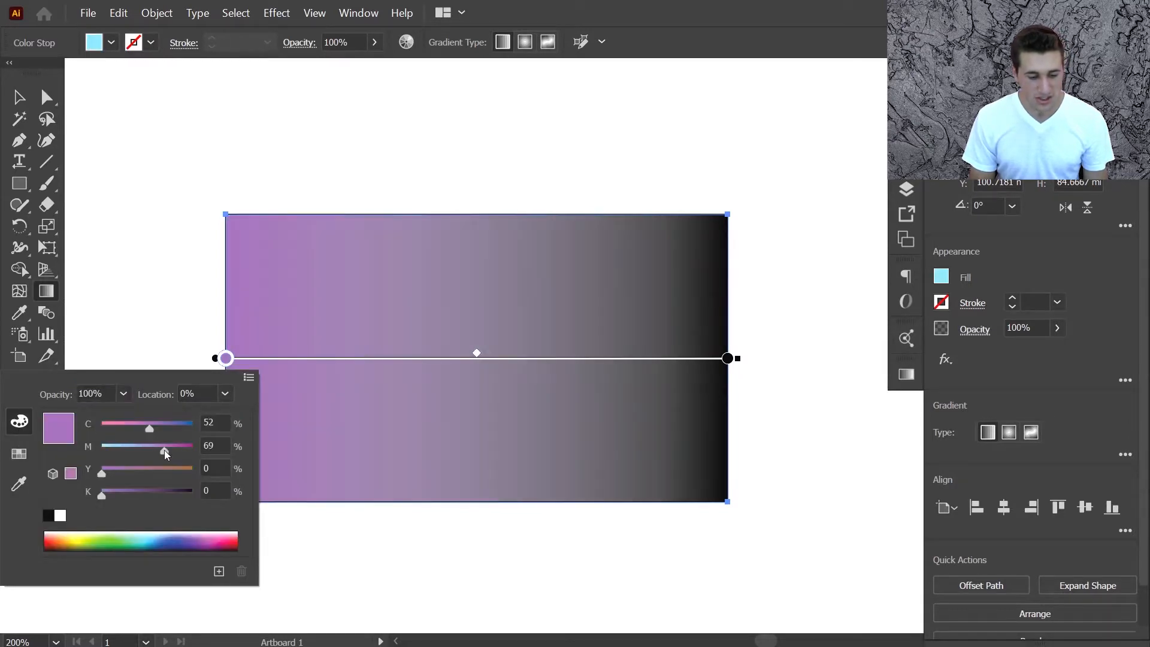
{"action": "left_click", "coordinate": [122, 450]}
{"action": "left_click", "coordinate": [158, 468]}
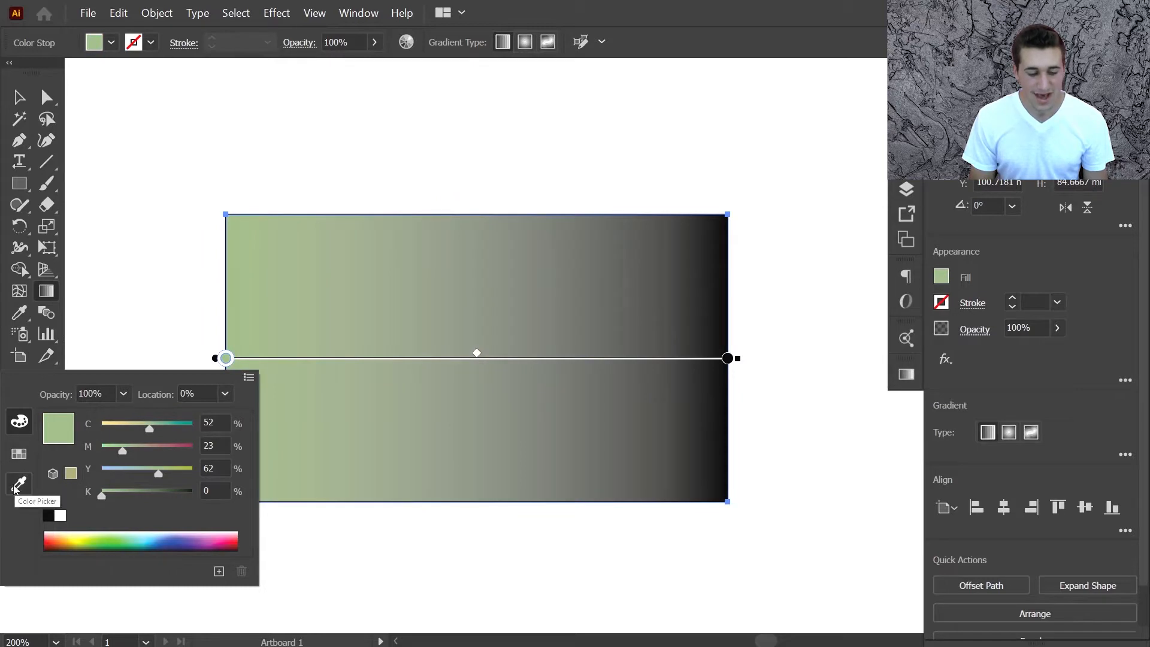
Recolour the gradient's left colour stop with the bright pink swatch.
{"action": "left_click", "coordinate": [18, 454]}
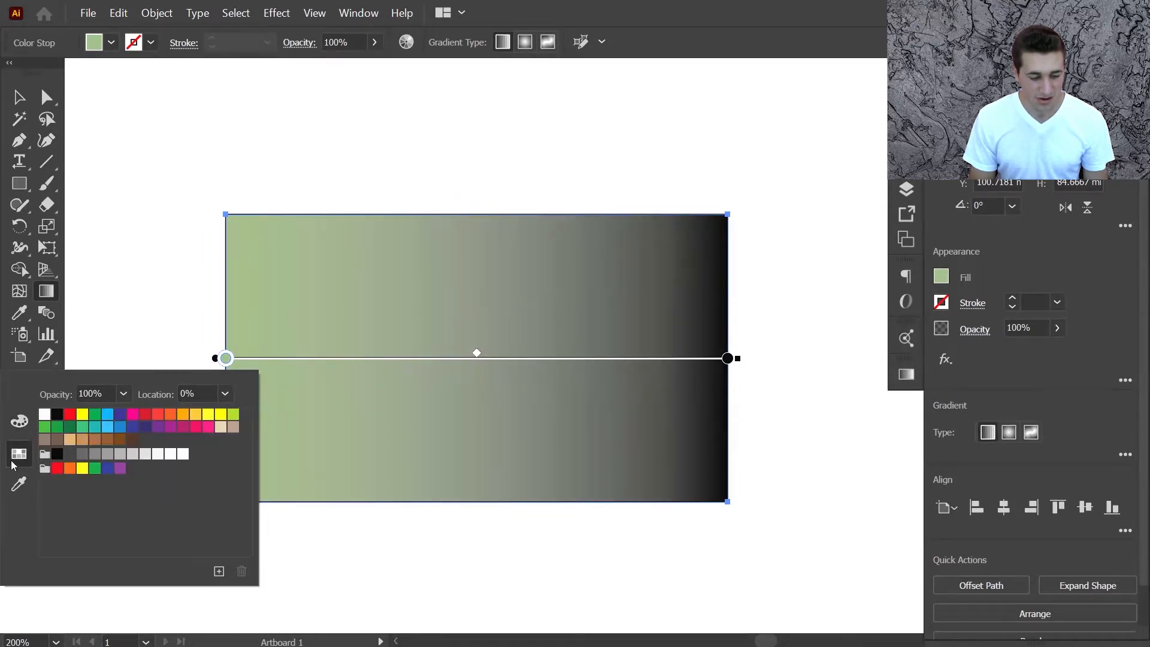
{"action": "left_click", "coordinate": [133, 415]}
{"action": "left_click", "coordinate": [173, 298]}
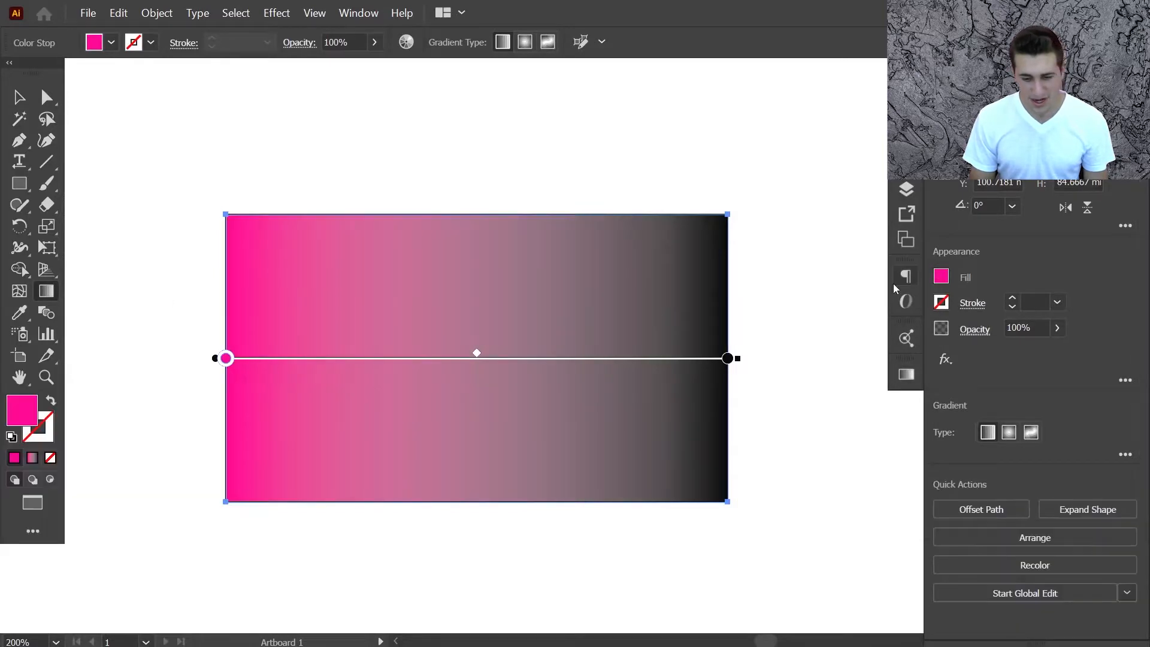
Recolour the gradient's right colour stop, trying the green swatch before settling on white.
{"action": "double_click", "coordinate": [728, 359]}
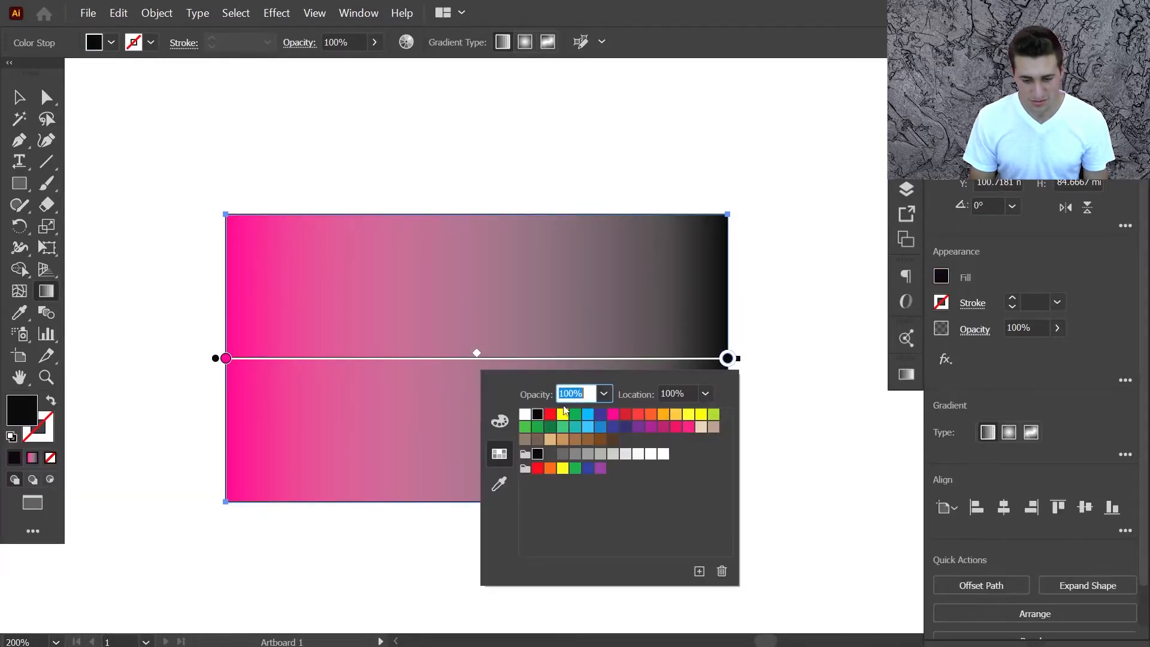
{"action": "left_click", "coordinate": [525, 427]}
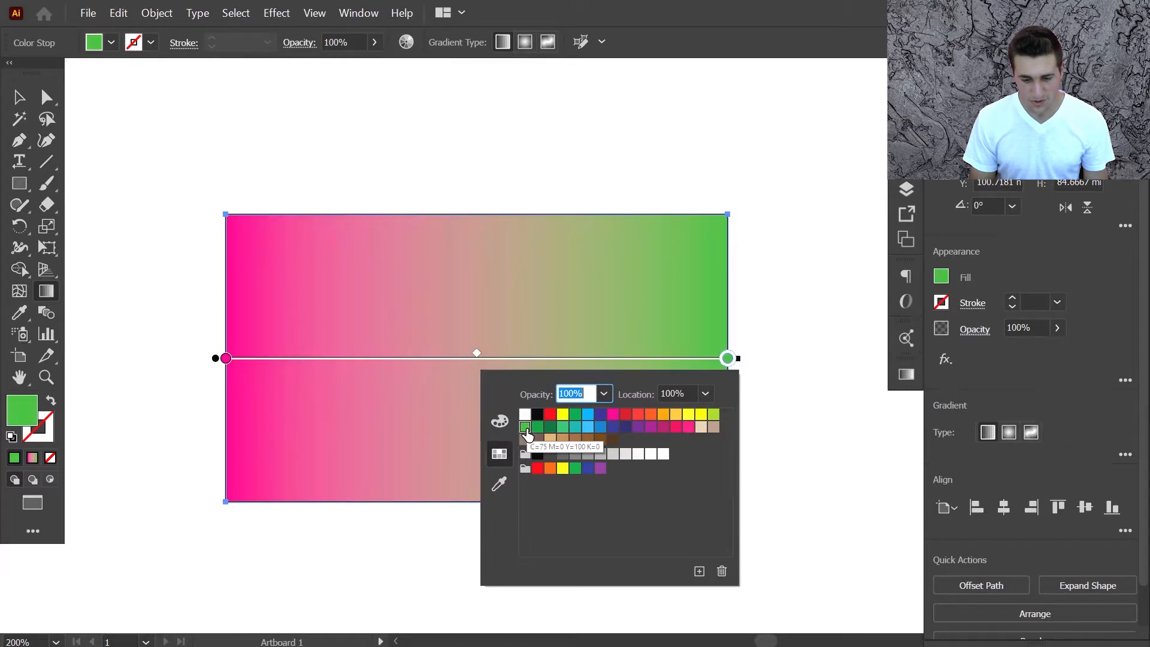
{"action": "left_click", "coordinate": [525, 414]}
{"action": "left_click", "coordinate": [561, 271]}
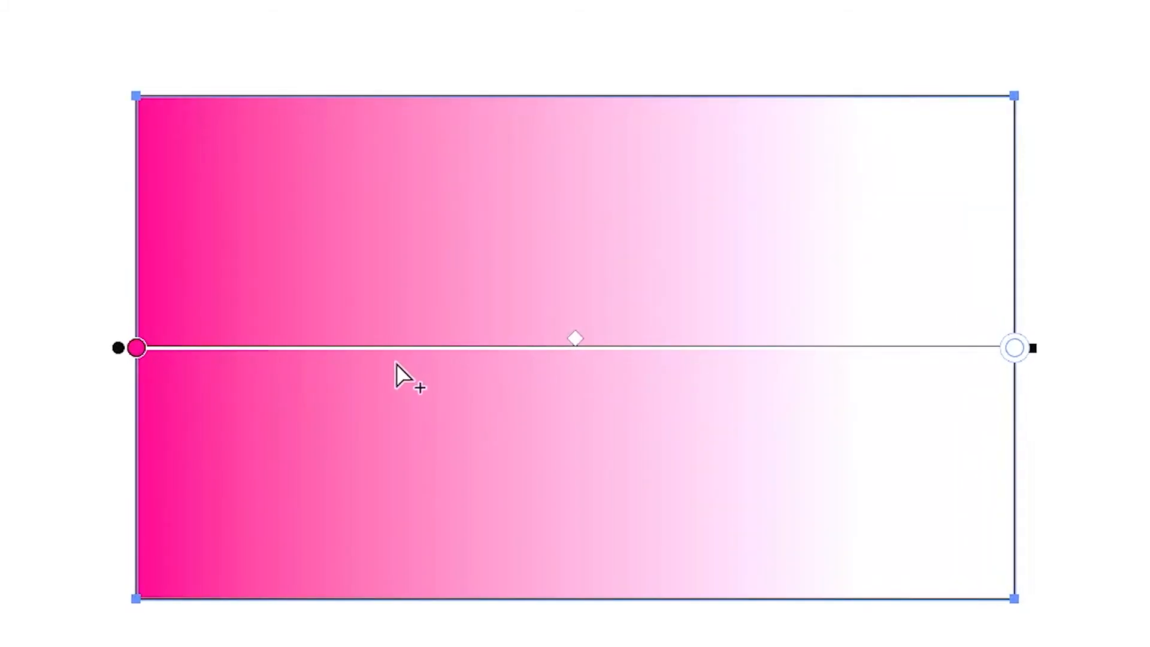
Add a red colour stop about 30% along the gradient and slide it toward the middle of the rectangle.
{"action": "left_click", "coordinate": [397, 348]}
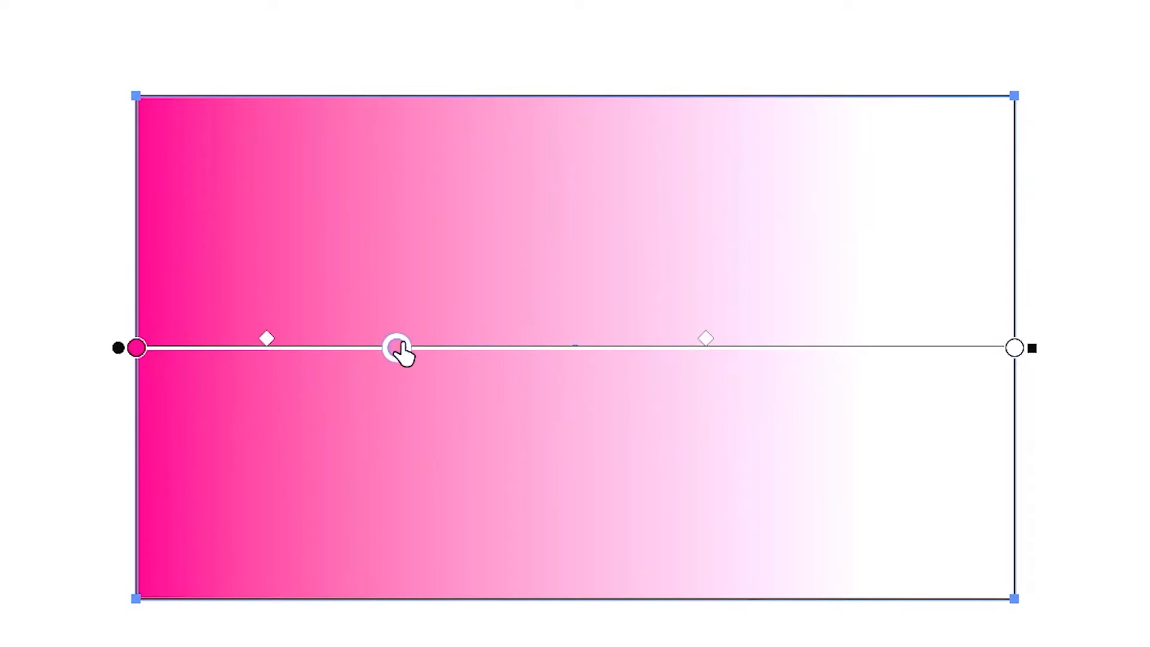
{"action": "double_click", "coordinate": [397, 348]}
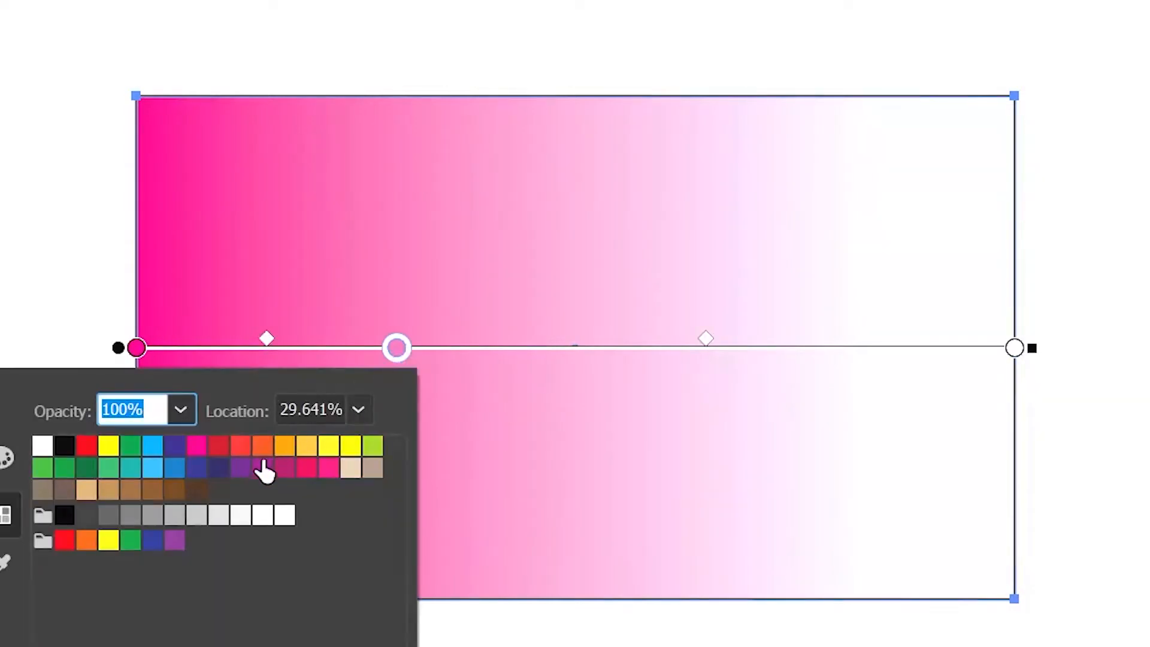
{"action": "left_click", "coordinate": [219, 449]}
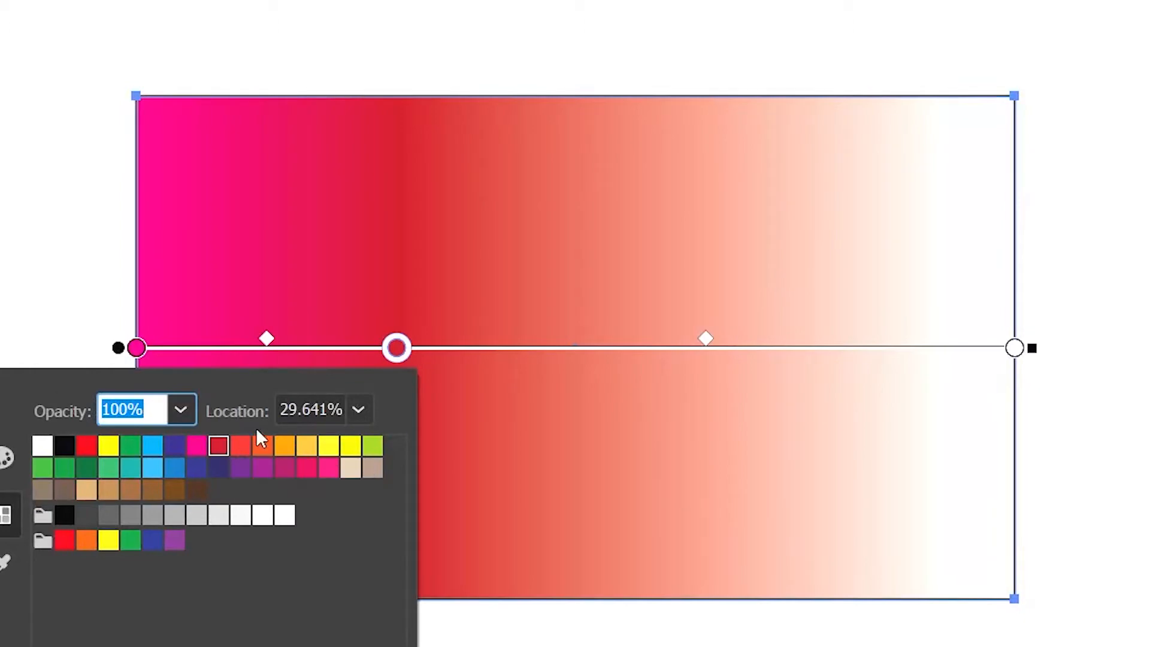
{"action": "left_click_drag", "start_coordinate": [397, 347], "coordinate": [542, 347]}
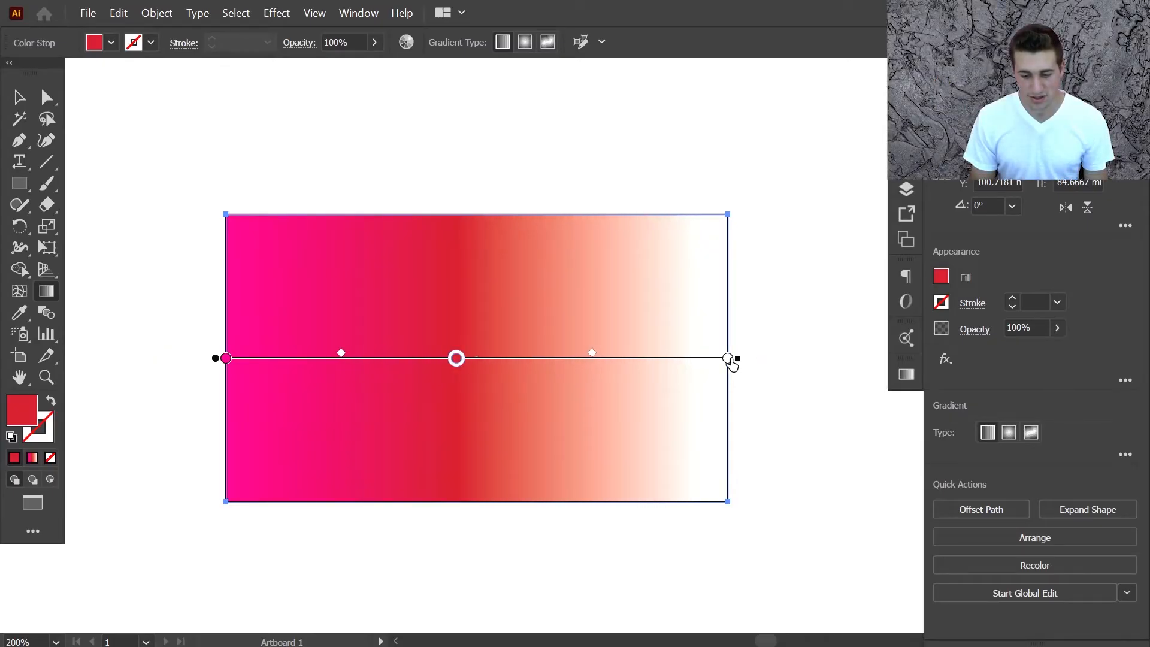
Reorder the colour stops so that red sits at the right end and white at about 54%.
{"action": "left_click_drag", "start_coordinate": [731, 362], "coordinate": [349, 368]}
{"action": "left_click_drag", "start_coordinate": [457, 358], "coordinate": [738, 358]}
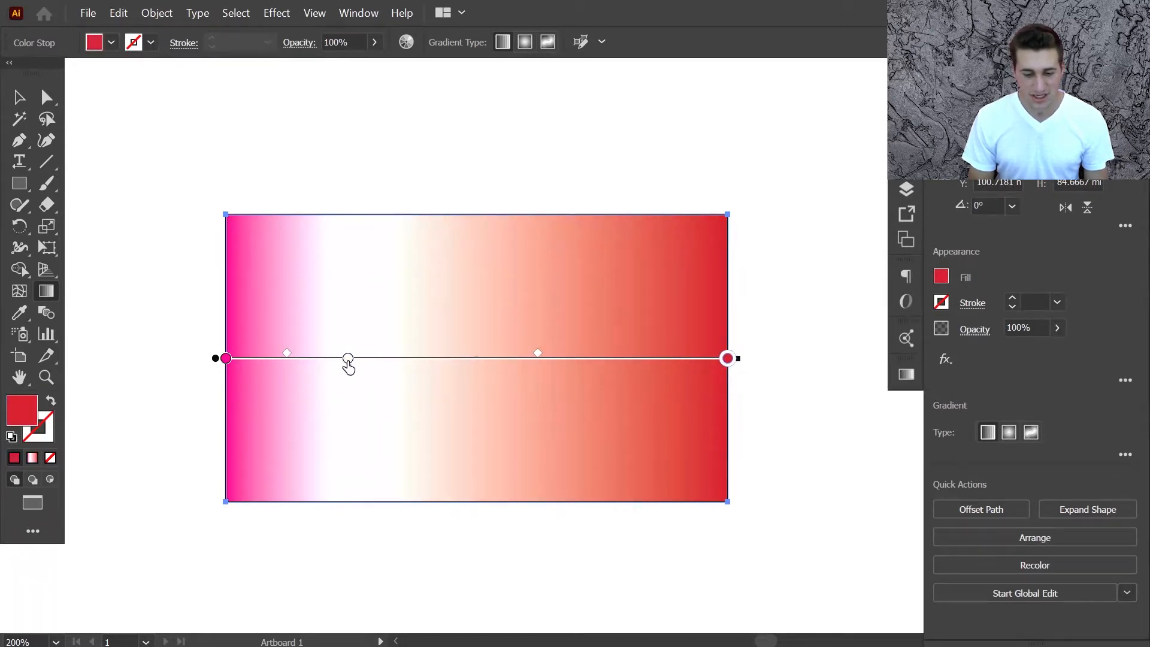
{"action": "left_click_drag", "start_coordinate": [349, 360], "coordinate": [496, 359]}
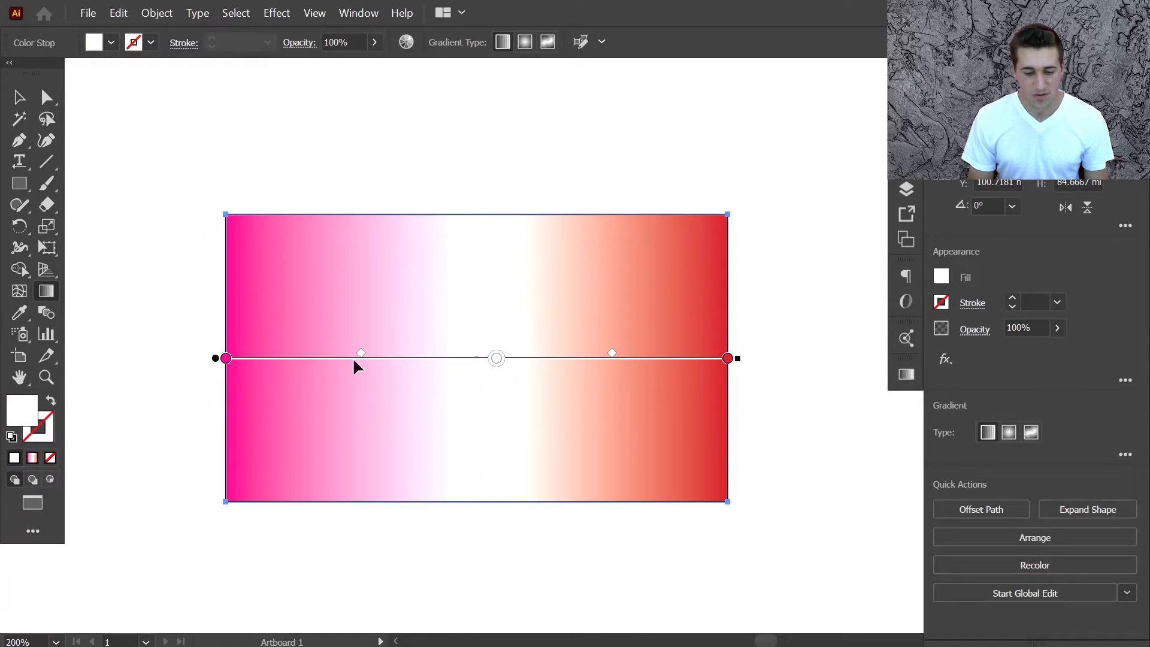
Try an extra stop between pink and white and remove it, and slide the white-to-red midpoint toward red and back.
{"action": "left_click", "coordinate": [328, 364]}
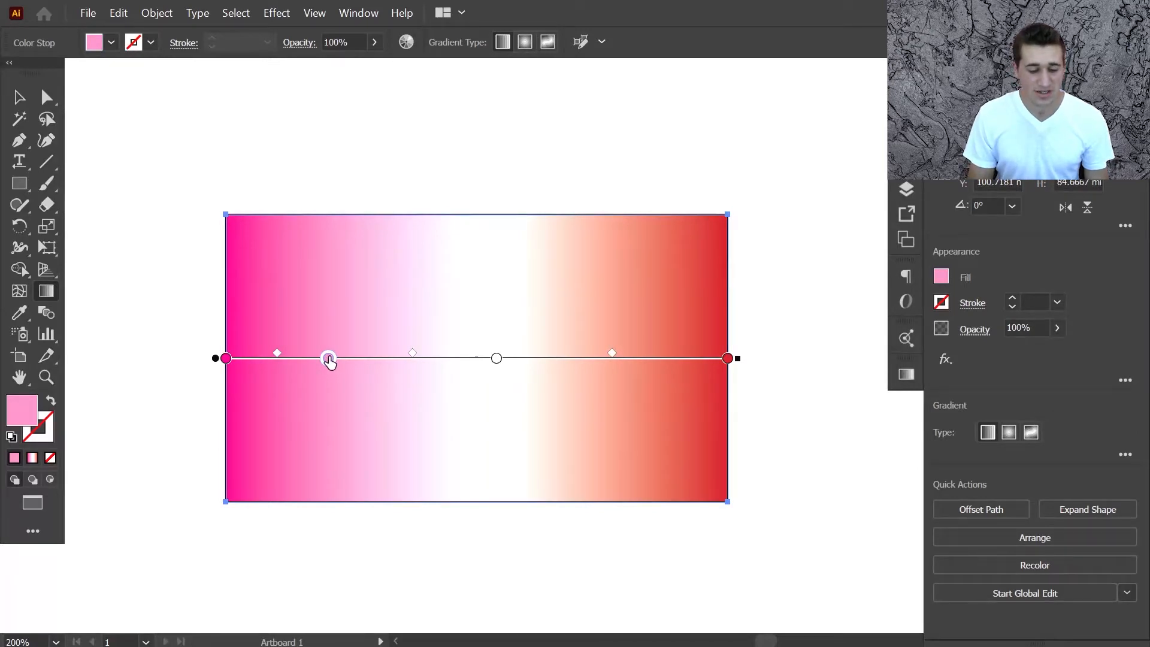
{"action": "left_click_drag", "start_coordinate": [328, 358], "coordinate": [329, 429]}
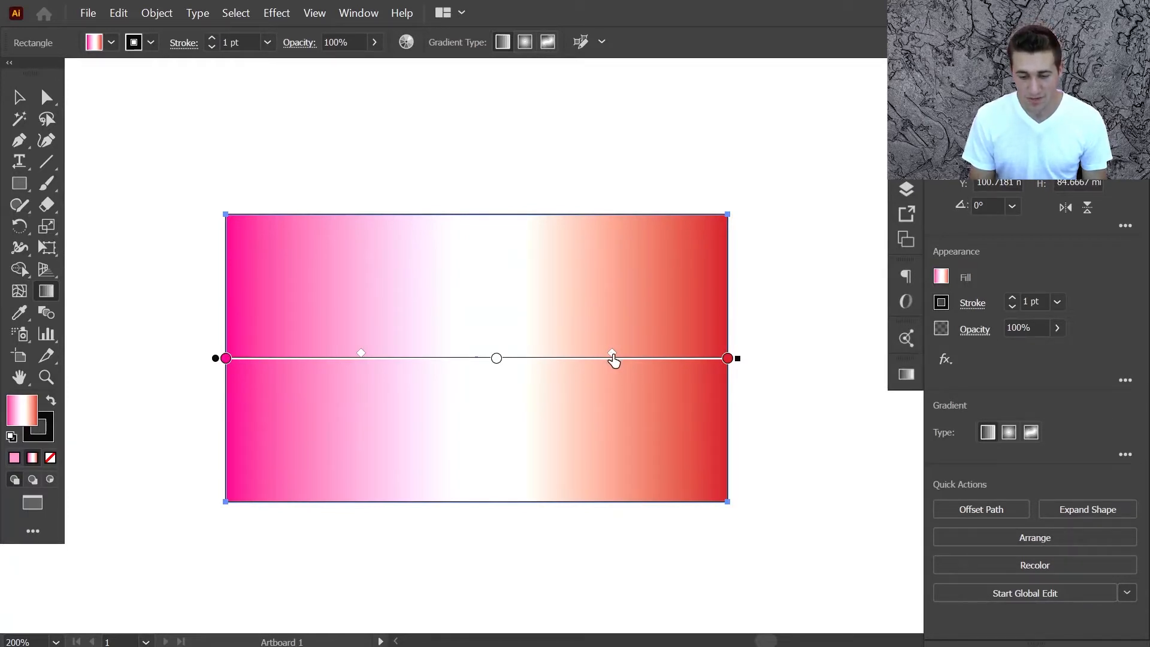
{"action": "left_click_drag", "start_coordinate": [613, 355], "coordinate": [697, 353]}
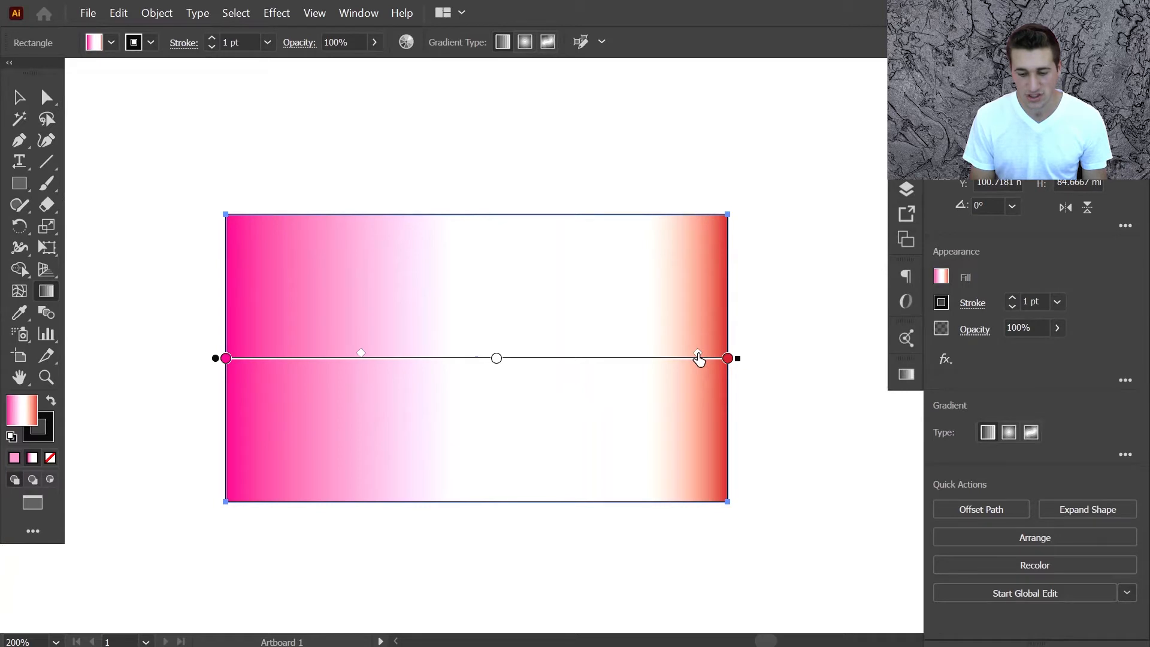
{"action": "left_click_drag", "start_coordinate": [700, 358], "coordinate": [611, 356]}
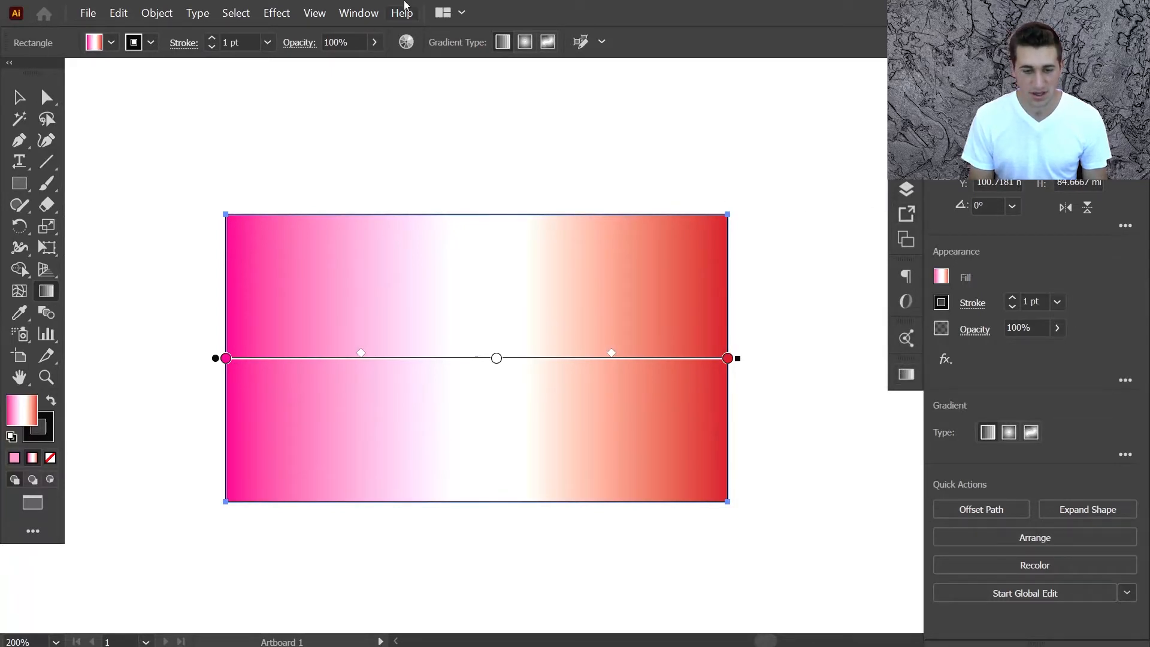
Show the detailed gradient settings and set the white middle stop's location to 60%.
{"action": "left_click", "coordinate": [359, 13]}
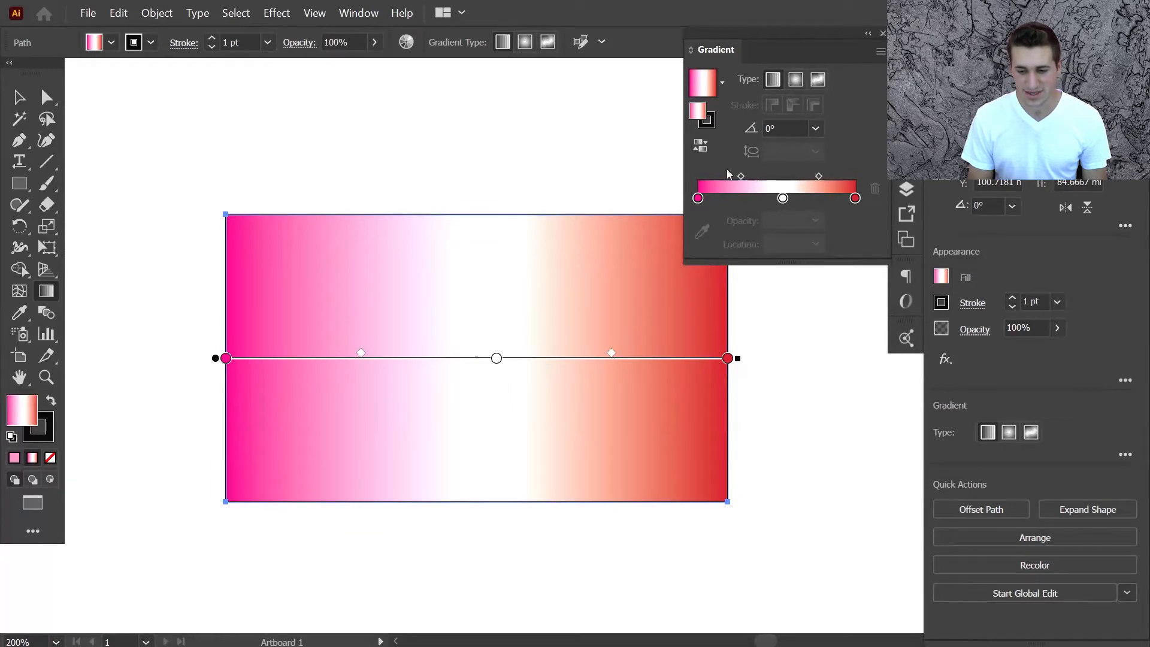
{"action": "left_click", "coordinate": [819, 176]}
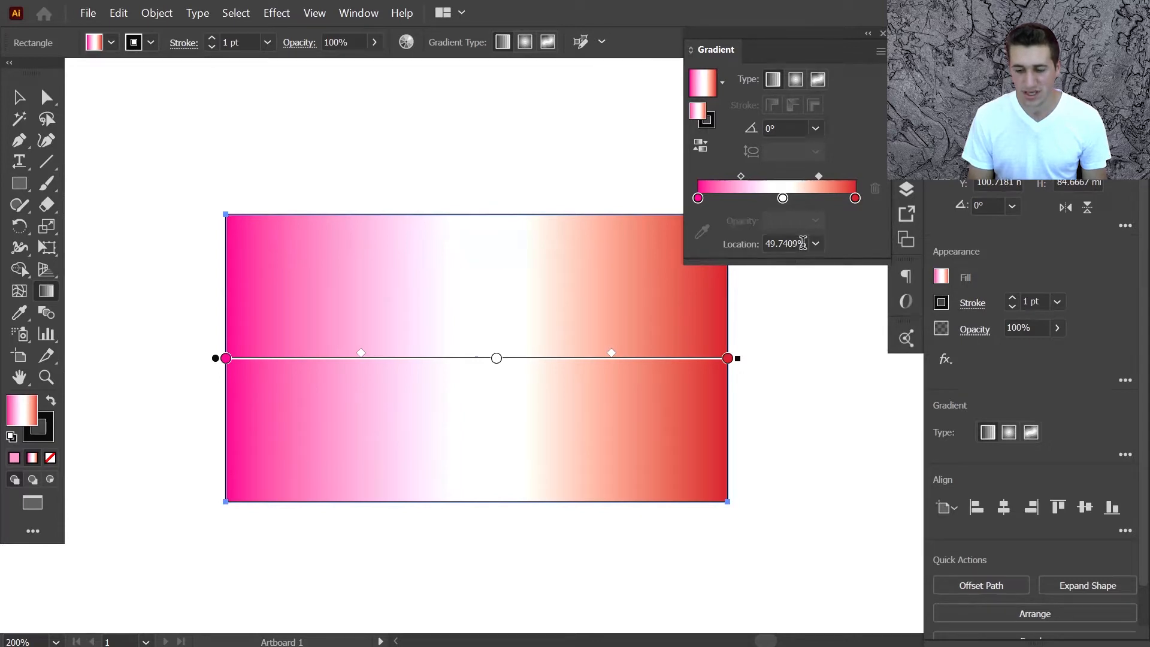
{"action": "left_click", "coordinate": [783, 199]}
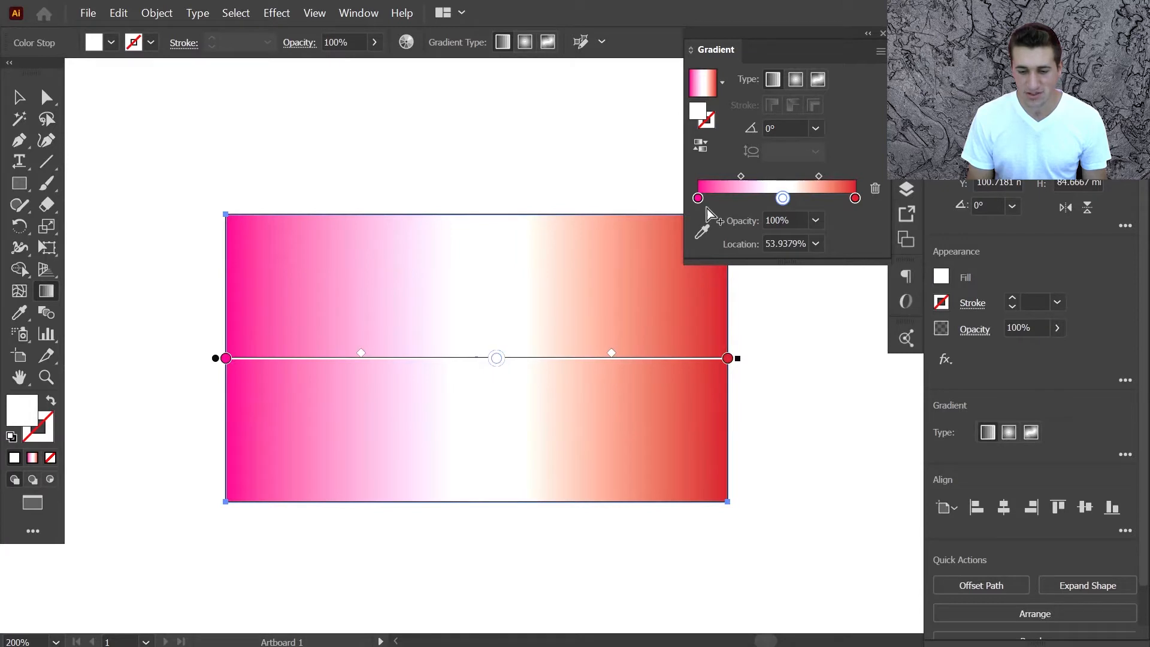
{"action": "left_click", "coordinate": [794, 243]}
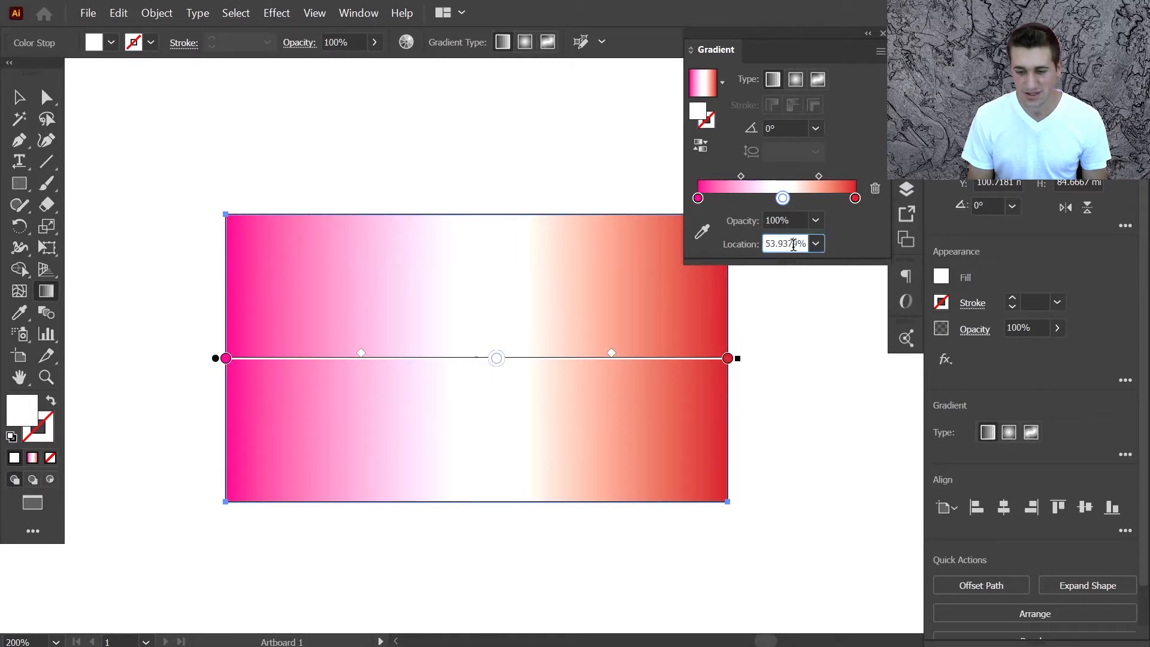
{"action": "key", "text": "shift+Up"}
{"action": "key", "text": "shift+Up"}
{"action": "key", "text": "shift+Up"}
{"action": "key", "text": "shift+Up"}
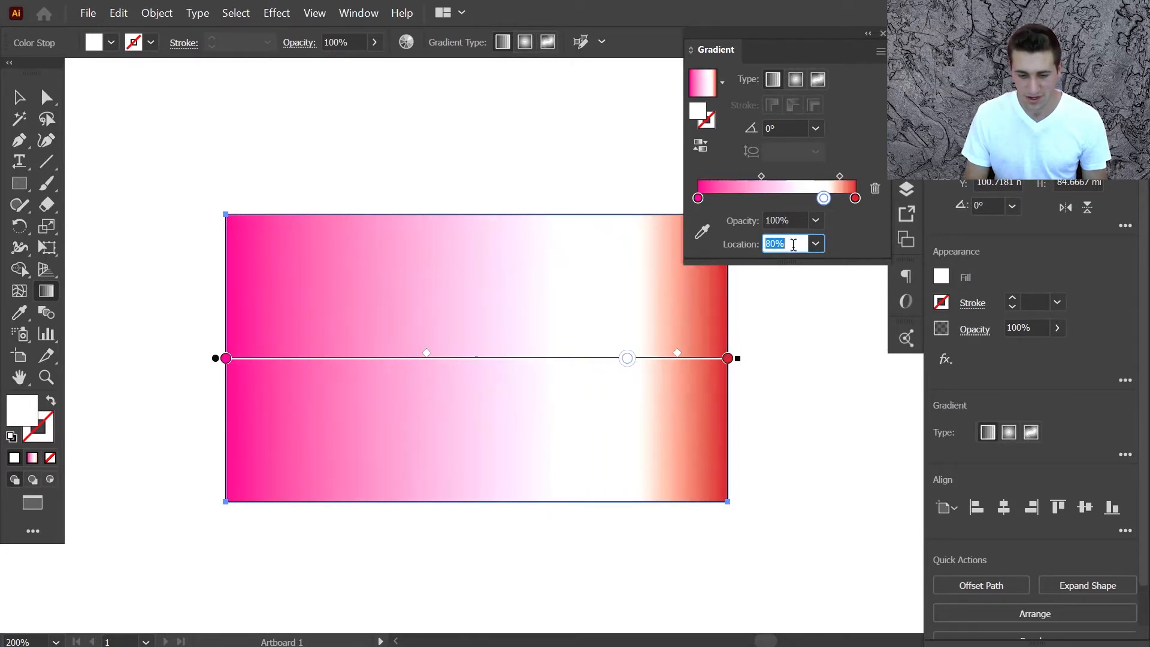
{"action": "key", "text": "shift+Down"}
{"action": "key", "text": "shift+Down"}
{"action": "key", "text": "shift+Down"}
{"action": "key", "text": "shift+Down"}
{"action": "key", "text": "shift+Up"}
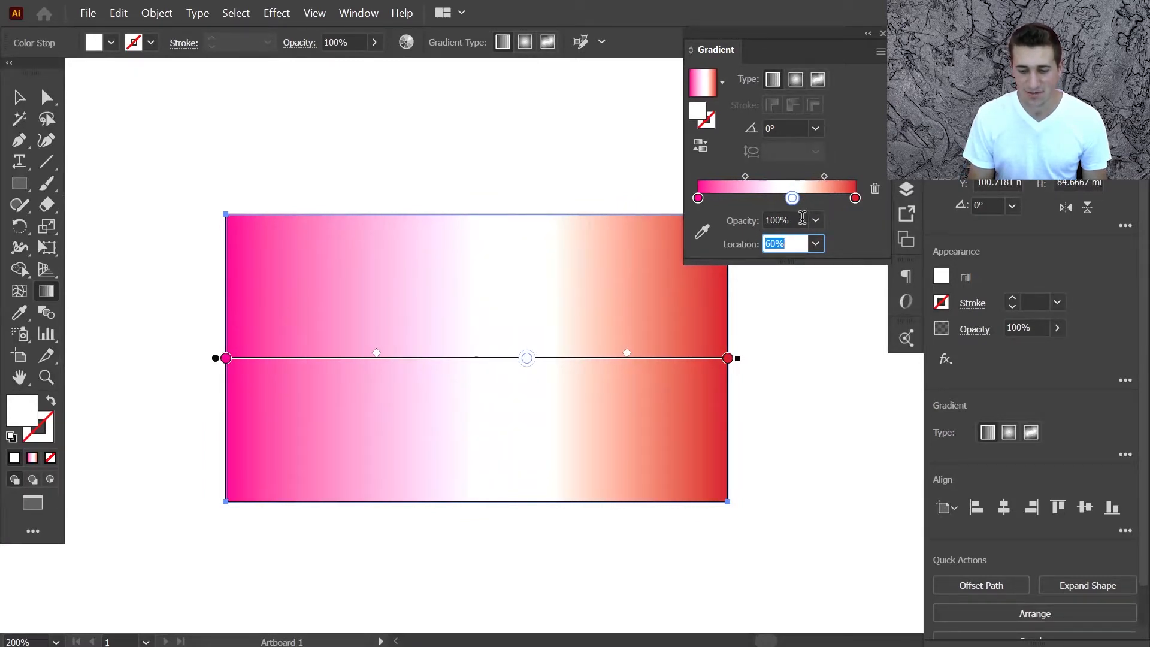
Set the white stop's opacity to 0% and undo the accidental redraw of the gradient.
{"action": "left_click", "coordinate": [802, 219]}
{"action": "type", "text": "0"}
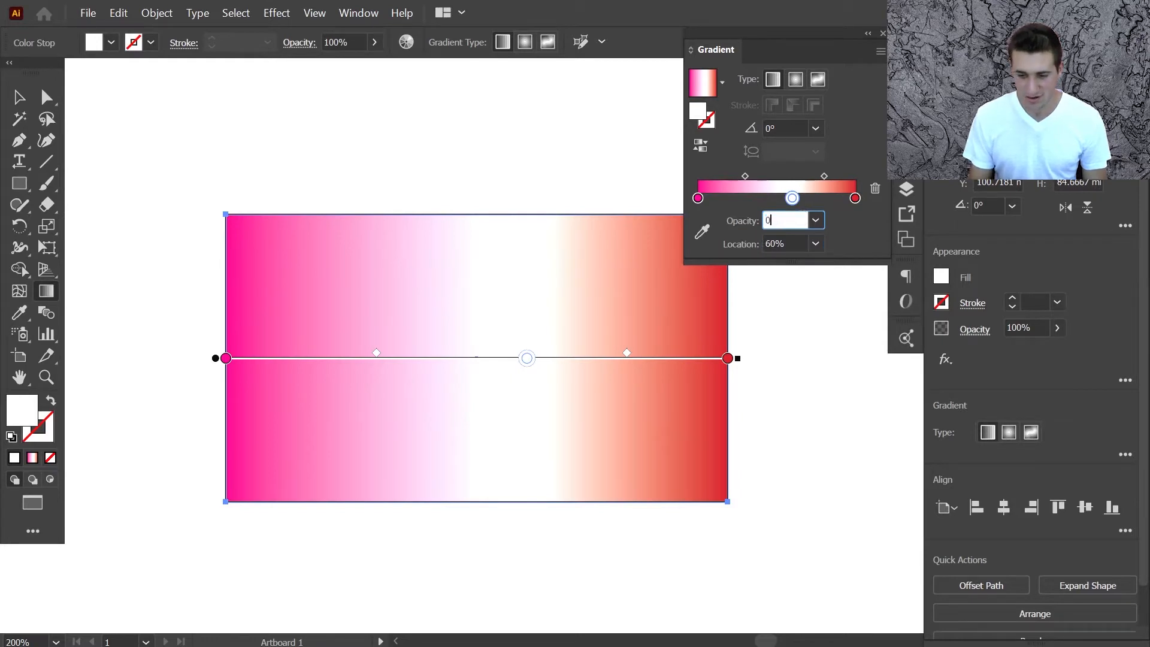
{"action": "left_click", "coordinate": [518, 163]}
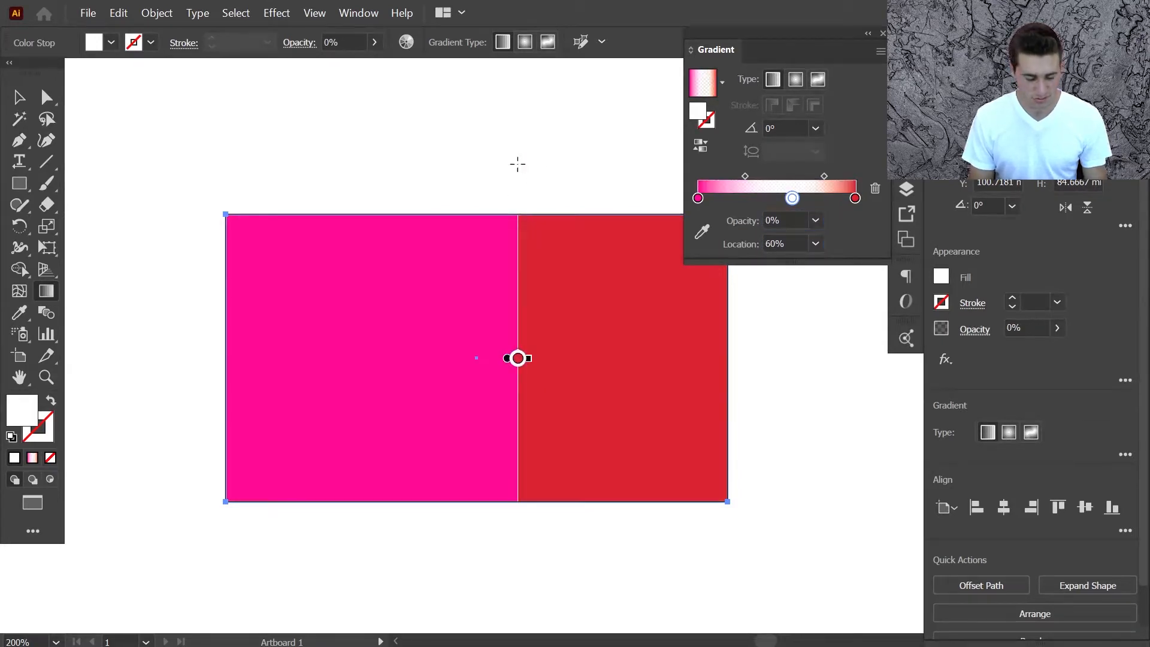
{"action": "key", "text": "ctrl+z"}
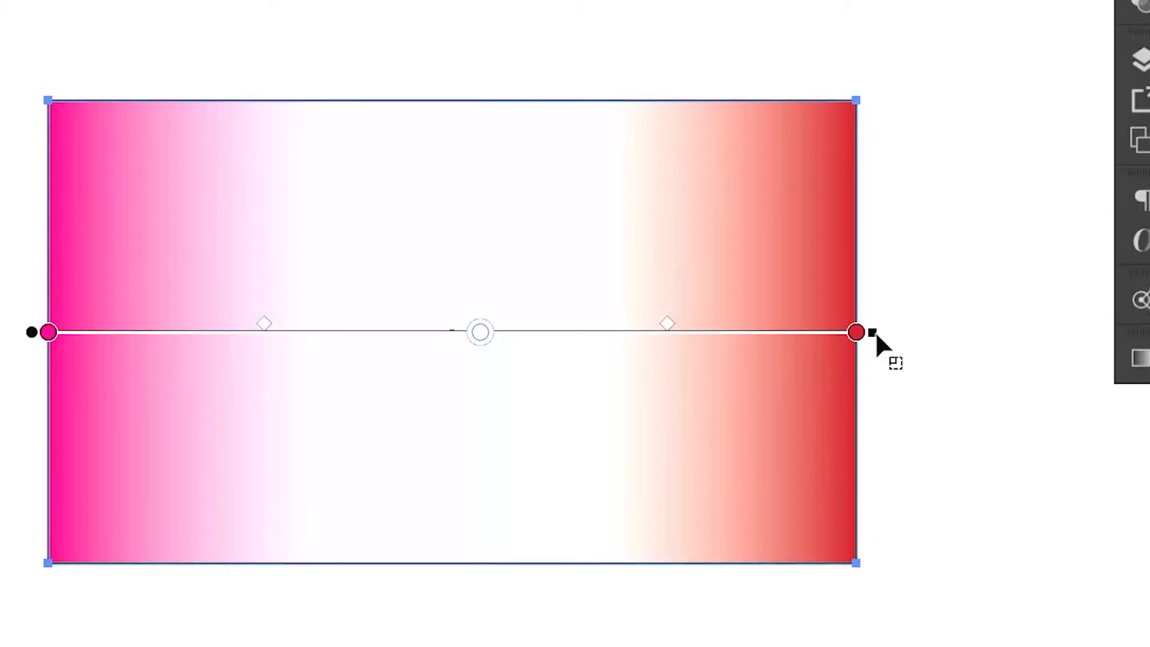
Try longer and shorter gradient spans, leaving the red end slightly beyond the rectangle's right edge.
{"action": "left_click_drag", "start_coordinate": [874, 333], "coordinate": [1084, 354]}
{"action": "left_click_drag", "start_coordinate": [841, 332], "coordinate": [1126, 341]}
{"action": "left_click_drag", "start_coordinate": [650, 332], "coordinate": [715, 331]}
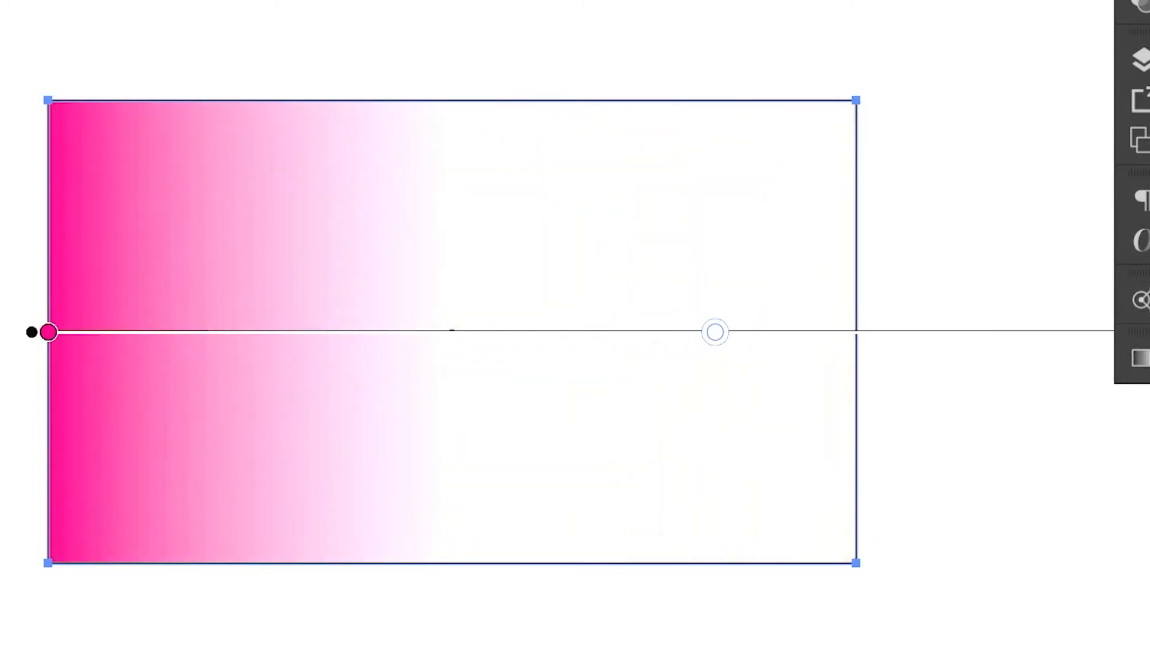
{"action": "left_click_drag", "start_coordinate": [1149, 396], "coordinate": [837, 415]}
{"action": "left_click_drag", "start_coordinate": [718, 412], "coordinate": [452, 398]}
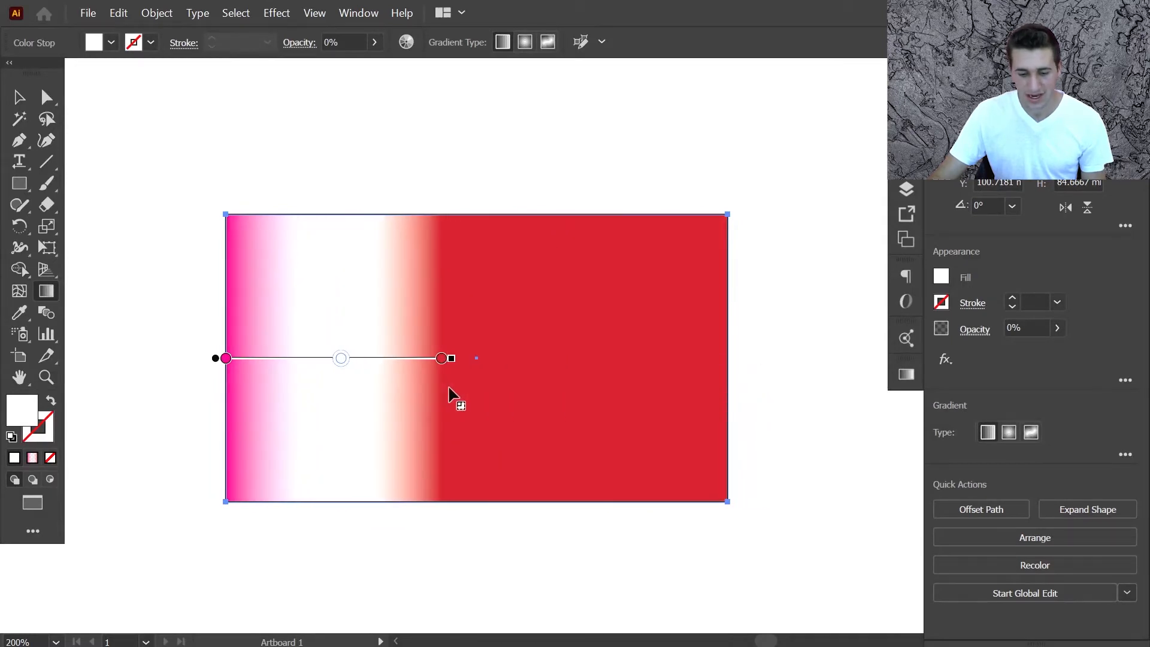
{"action": "left_click_drag", "start_coordinate": [451, 359], "coordinate": [663, 396]}
{"action": "left_click_drag", "start_coordinate": [715, 358], "coordinate": [760, 358]}
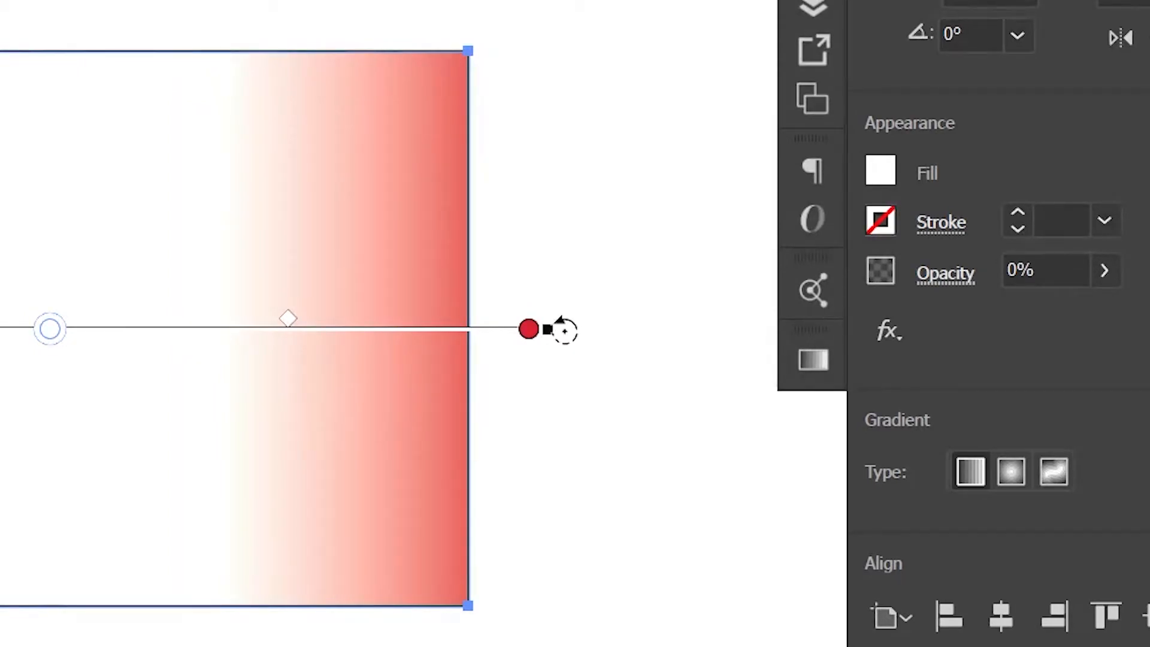
Rotate the gradient so it runs diagonally, with pink toward the rectangle's lower left and red beyond its upper right.
{"action": "left_click_drag", "start_coordinate": [565, 330], "coordinate": [0, 646]}
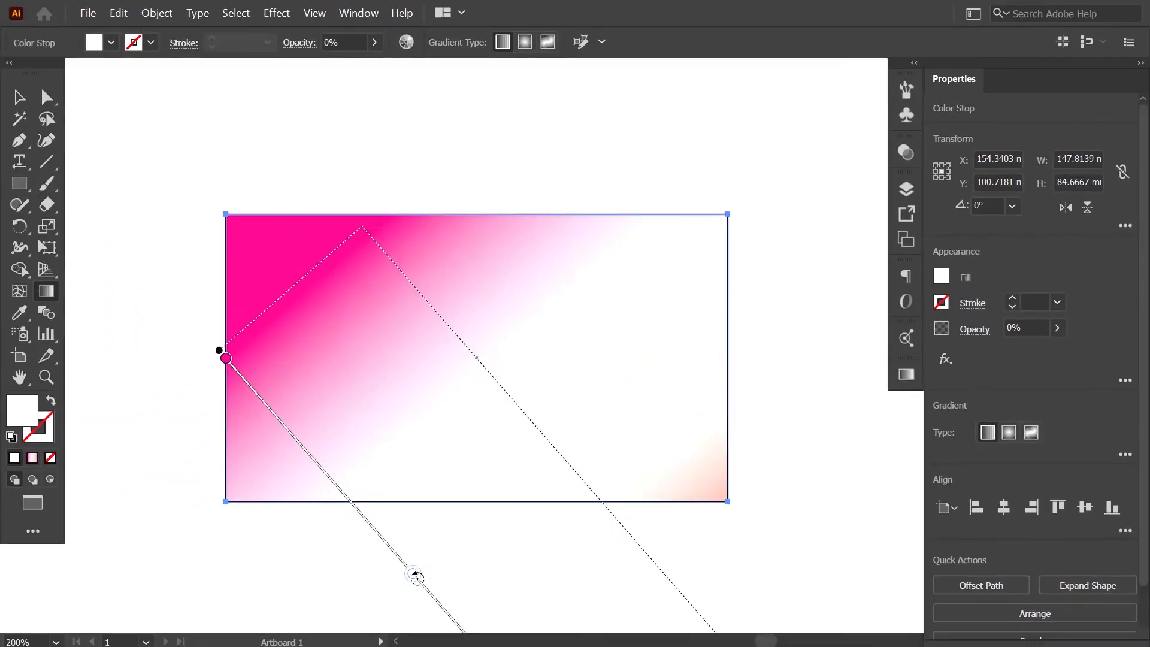
{"action": "mouse_move", "coordinate": [417, 577]}
{"action": "left_mouse_down"}
{"action": "mouse_move", "coordinate": [537, 467]}
{"action": "mouse_move", "coordinate": [390, 196]}
{"action": "mouse_move", "coordinate": [305, 231]}
{"action": "mouse_move", "coordinate": [374, 231]}
{"action": "mouse_move", "coordinate": [146, 226]}
{"action": "mouse_move", "coordinate": [167, 390]}
{"action": "mouse_move", "coordinate": [334, 368]}
{"action": "mouse_move", "coordinate": [327, 329]}
{"action": "mouse_move", "coordinate": [341, 296]}
{"action": "mouse_move", "coordinate": [331, 275]}
{"action": "mouse_move", "coordinate": [336, 298]}
{"action": "mouse_move", "coordinate": [306, 259]}
{"action": "mouse_move", "coordinate": [336, 308]}
{"action": "mouse_move", "coordinate": [231, 259]}
{"action": "mouse_move", "coordinate": [293, 281]}
{"action": "left_mouse_up"}
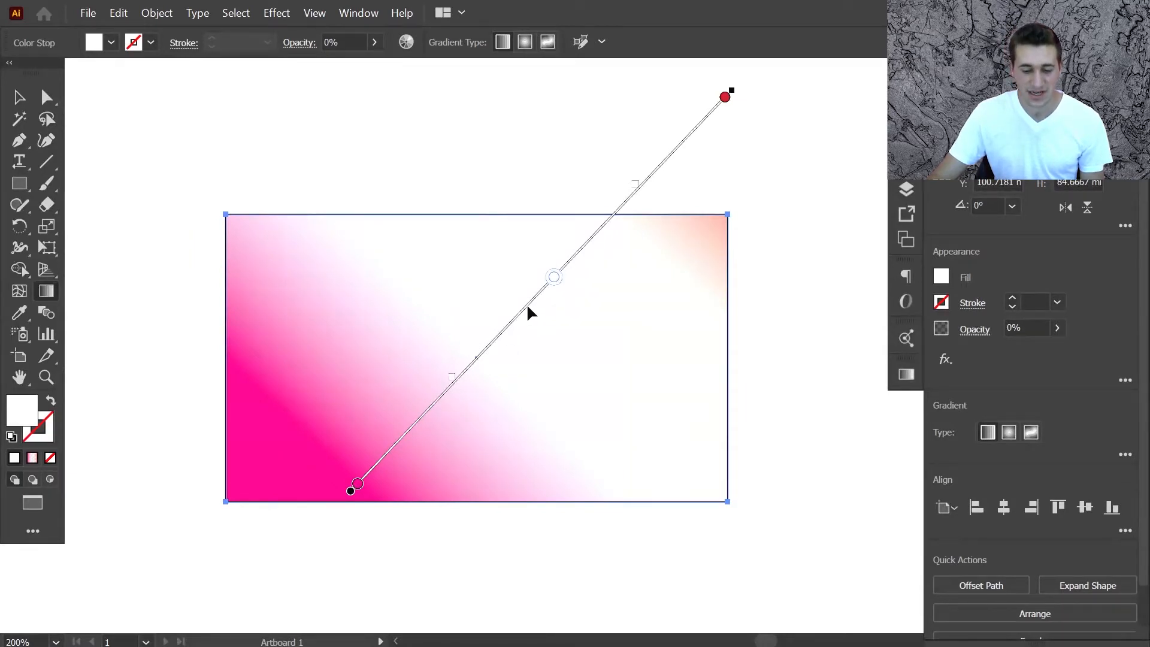
Move the linear gradient along the diagonal toward opposite corners, then shorten and turn it into a nearly horizontal span across the rectangle's middle.
{"action": "mouse_move", "coordinate": [526, 303]}
{"action": "left_mouse_down"}
{"action": "mouse_move", "coordinate": [462, 368]}
{"action": "mouse_move", "coordinate": [563, 275]}
{"action": "mouse_move", "coordinate": [346, 472]}
{"action": "mouse_move", "coordinate": [319, 520]}
{"action": "left_mouse_up"}
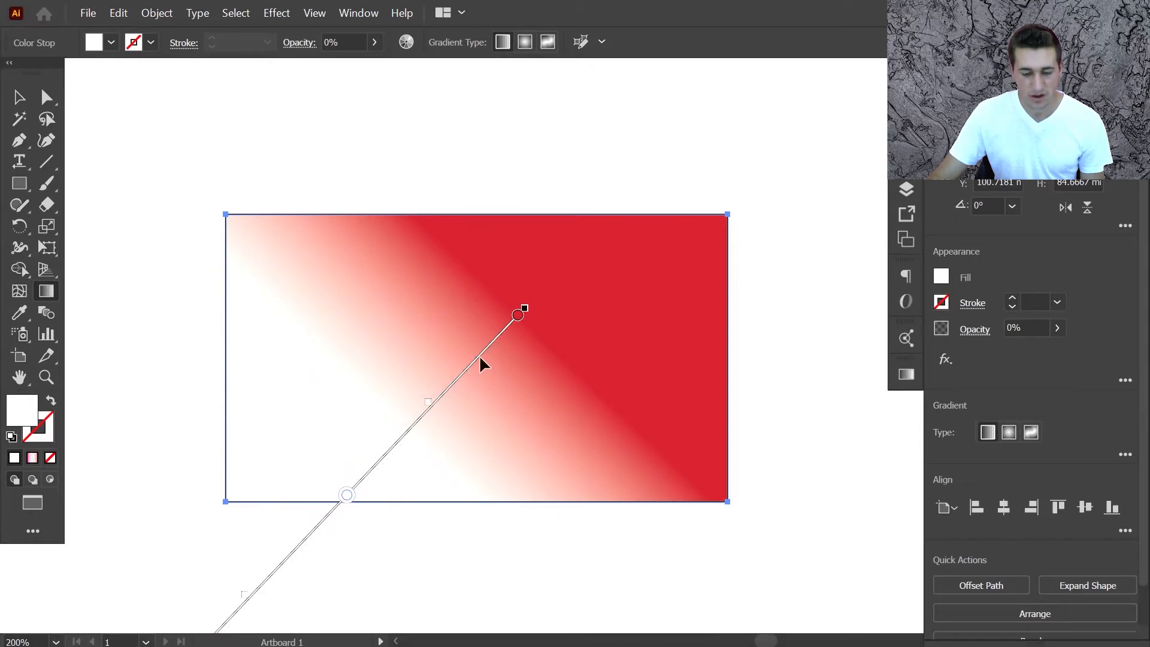
{"action": "mouse_move", "coordinate": [478, 354]}
{"action": "left_mouse_down"}
{"action": "mouse_move", "coordinate": [384, 466]}
{"action": "mouse_move", "coordinate": [353, 483]}
{"action": "mouse_move", "coordinate": [562, 313]}
{"action": "mouse_move", "coordinate": [710, 164]}
{"action": "mouse_move", "coordinate": [688, 189]}
{"action": "mouse_move", "coordinate": [737, 158]}
{"action": "left_mouse_up"}
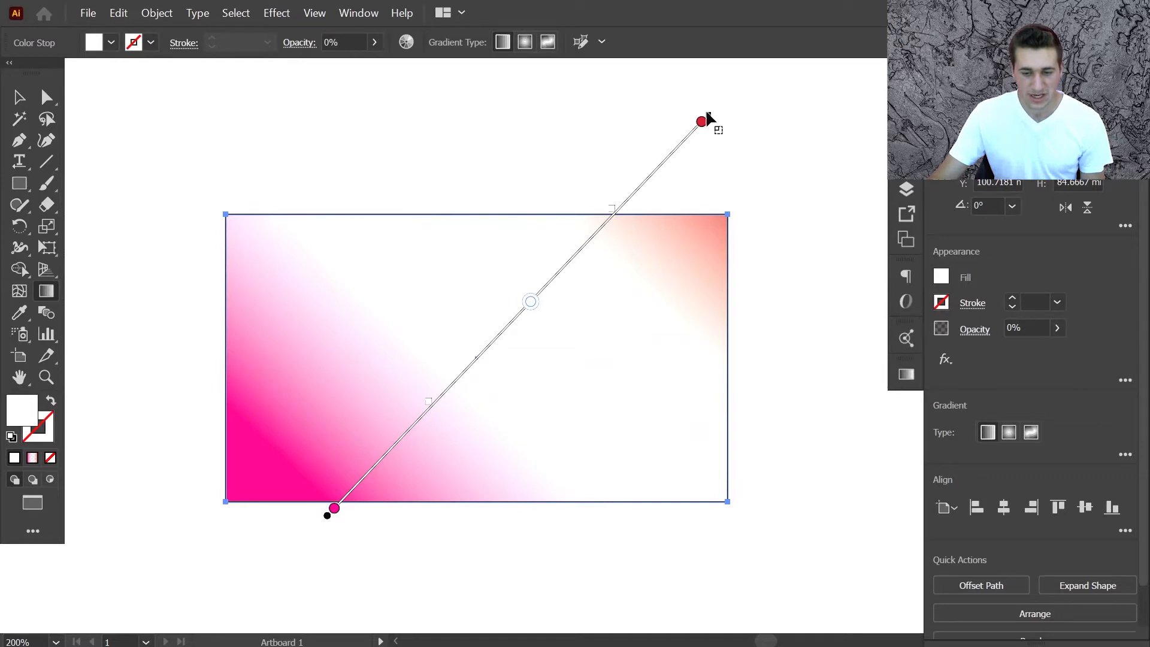
{"action": "left_click_drag", "start_coordinate": [708, 120], "coordinate": [493, 362]}
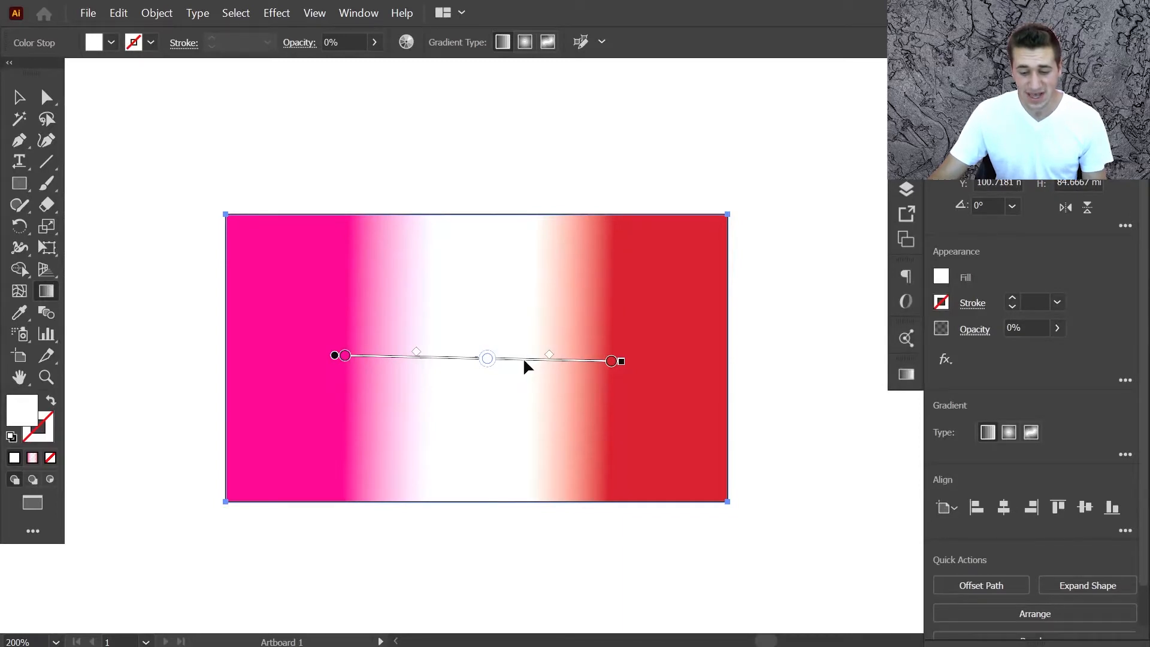
{"action": "mouse_move", "coordinate": [523, 360]}
{"action": "left_mouse_down"}
{"action": "mouse_move", "coordinate": [611, 359]}
{"action": "mouse_move", "coordinate": [520, 359]}
{"action": "mouse_move", "coordinate": [546, 360]}
{"action": "left_mouse_up"}
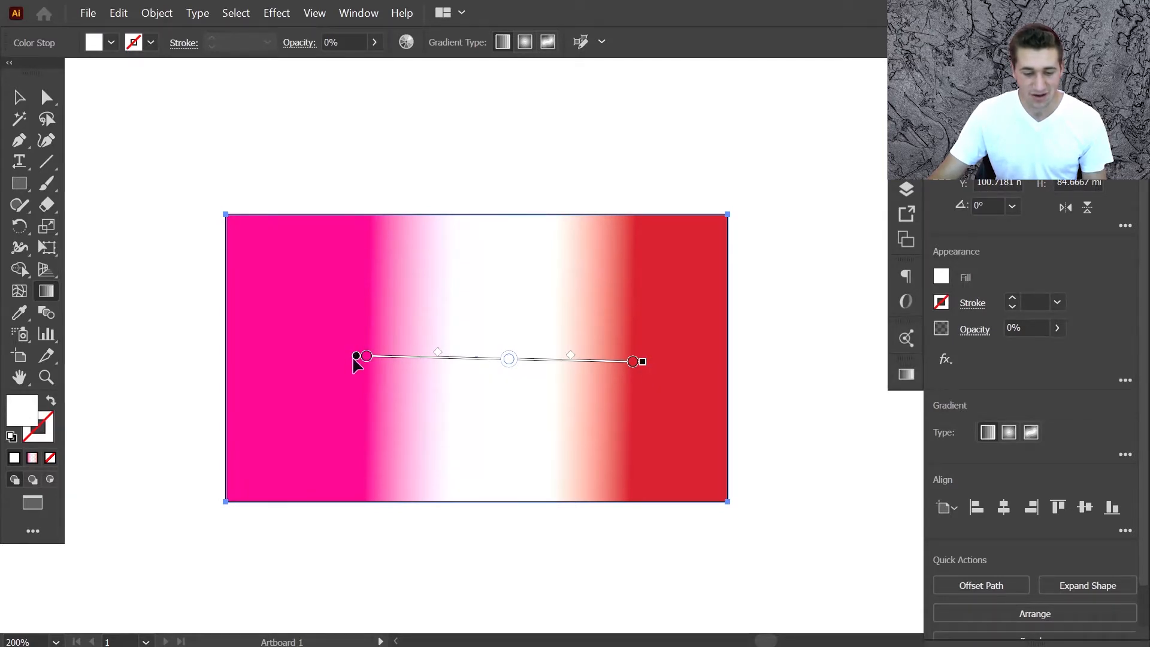
Redraw the gradient vertically down the rectangle, then shorten and rotate it diagonally with pink at the upper right and red at the lower left.
{"action": "mouse_move", "coordinate": [356, 360]}
{"action": "left_mouse_down"}
{"action": "mouse_move", "coordinate": [153, 367]}
{"action": "mouse_move", "coordinate": [195, 367]}
{"action": "left_mouse_up"}
{"action": "left_click_drag", "start_coordinate": [482, 215], "coordinate": [472, 500]}
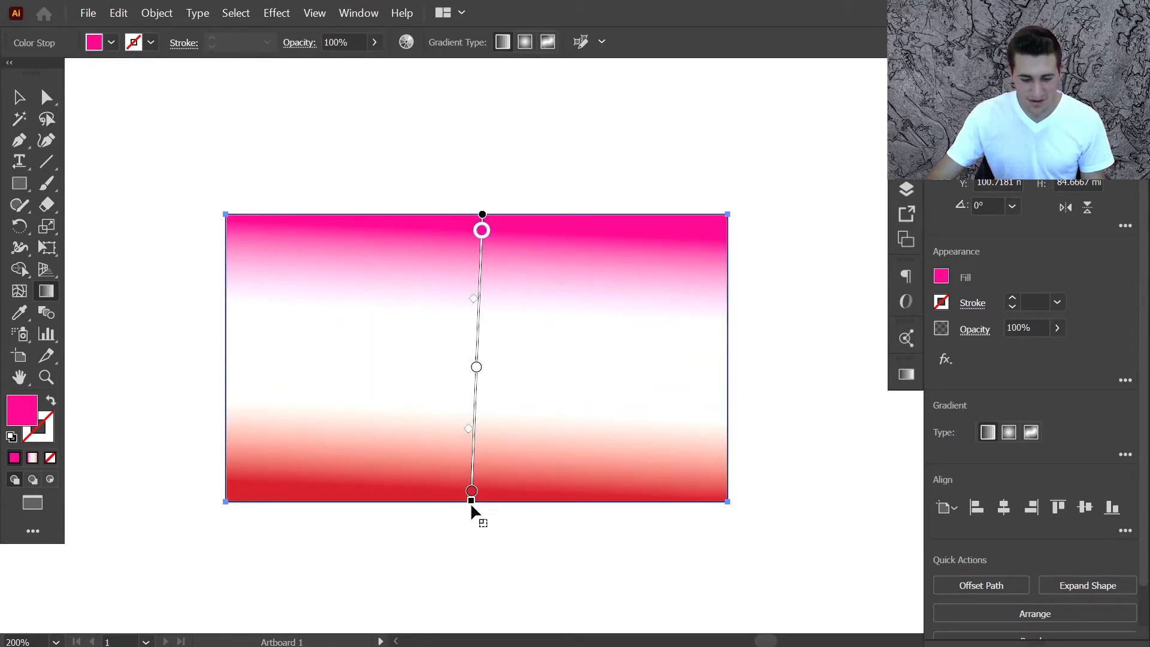
{"action": "mouse_move", "coordinate": [471, 507]}
{"action": "left_mouse_down"}
{"action": "mouse_move", "coordinate": [617, 451]}
{"action": "mouse_move", "coordinate": [619, 260]}
{"action": "mouse_move", "coordinate": [437, 167]}
{"action": "mouse_move", "coordinate": [361, 250]}
{"action": "mouse_move", "coordinate": [527, 362]}
{"action": "mouse_move", "coordinate": [505, 211]}
{"action": "mouse_move", "coordinate": [416, 241]}
{"action": "mouse_move", "coordinate": [462, 267]}
{"action": "mouse_move", "coordinate": [443, 272]}
{"action": "mouse_move", "coordinate": [506, 337]}
{"action": "left_mouse_up"}
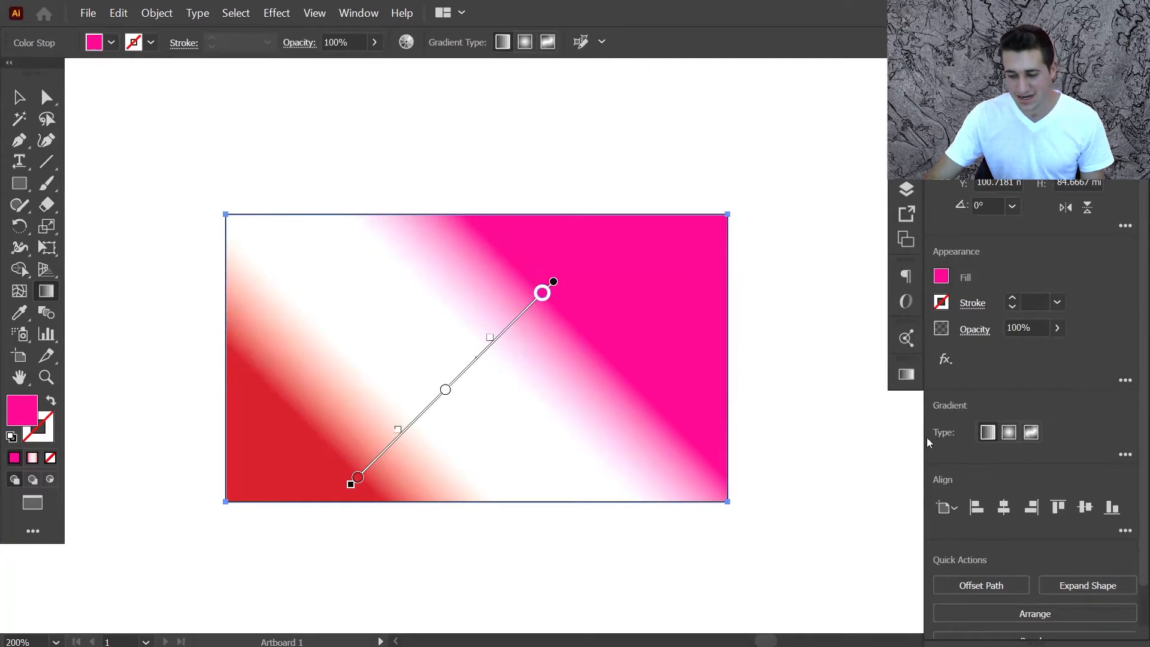
Show the detailed gradient settings and set the gradient's angle to 60°.
{"action": "left_click", "coordinate": [906, 375]}
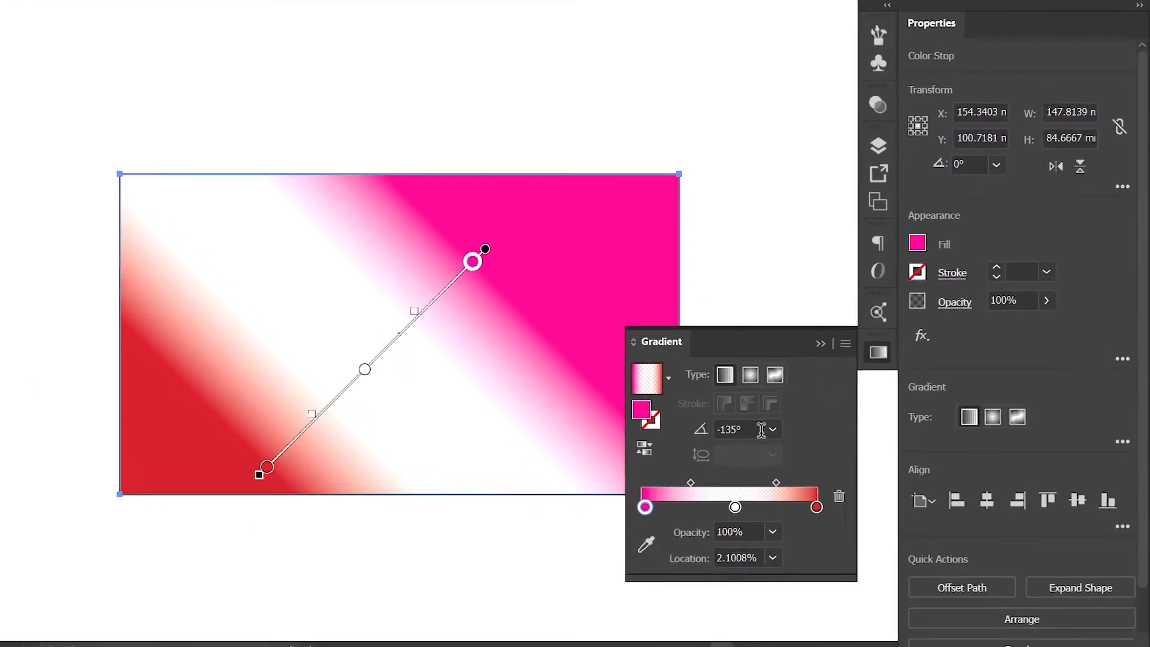
{"action": "left_click", "coordinate": [811, 443]}
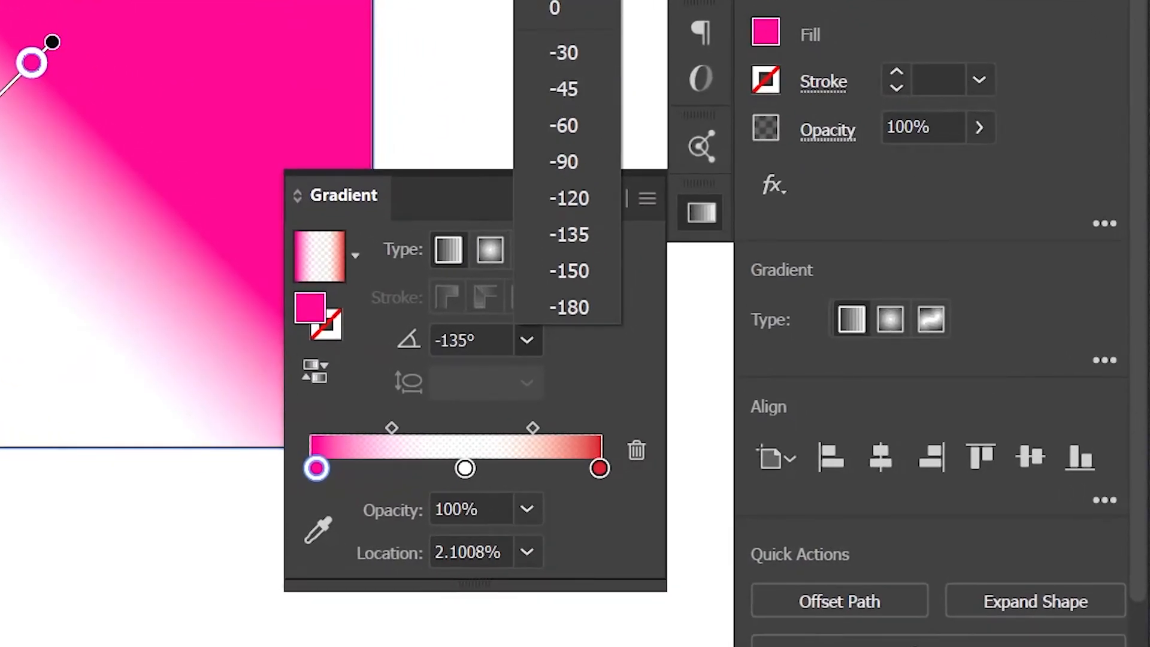
{"action": "left_click", "coordinate": [563, 1]}
Raise the gradient's angle in 10° and 1° increments to 103°.
{"action": "left_click", "coordinate": [460, 344]}
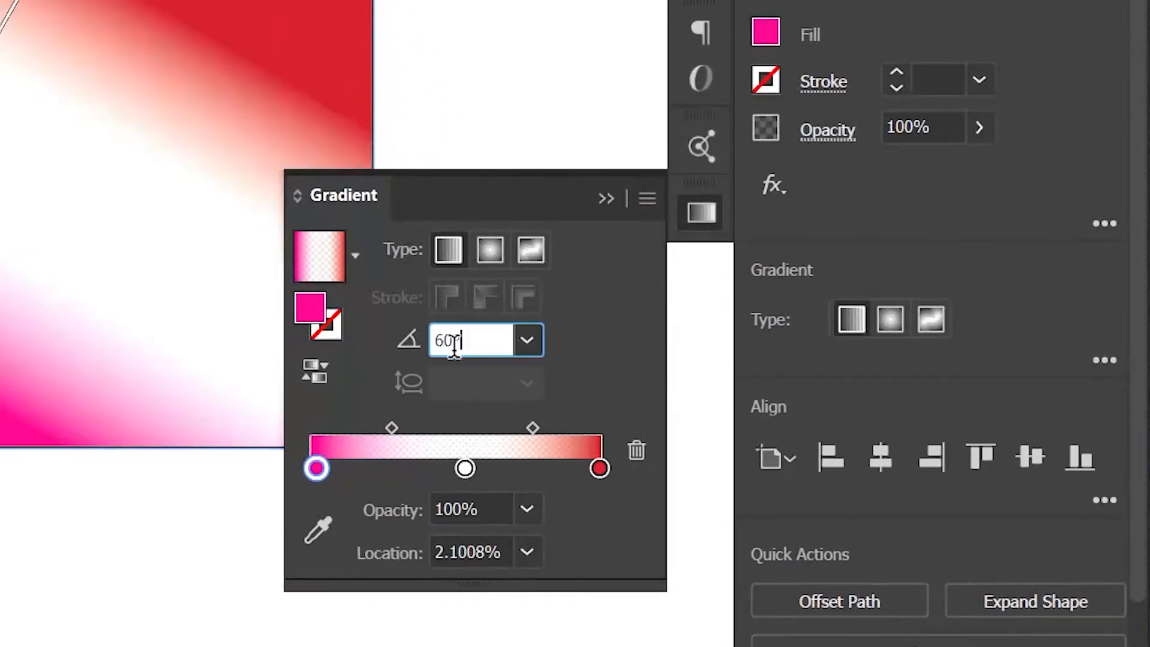
{"action": "key", "text": "Return"}
{"action": "key", "text": "shift+Up"}
{"action": "key", "text": "shift+Up"}
{"action": "key", "text": "shift+Up"}
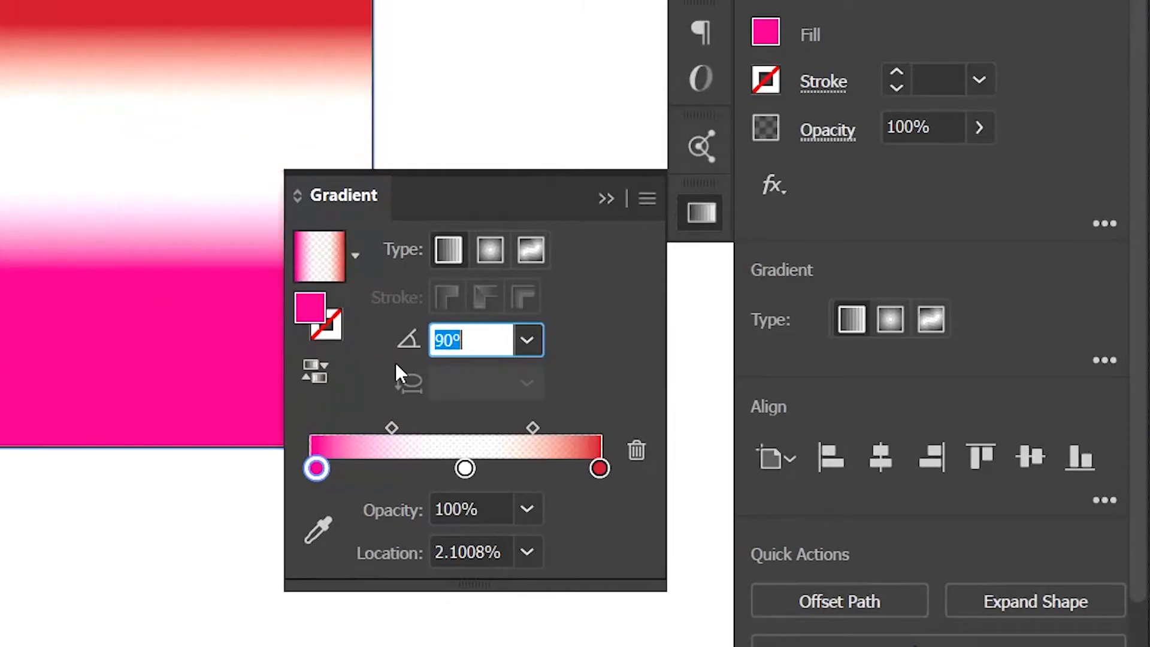
{"action": "key", "text": "shift+Up"}
{"action": "key", "text": "Up"}
{"action": "key", "text": "Up"}
{"action": "key", "text": "Up"}
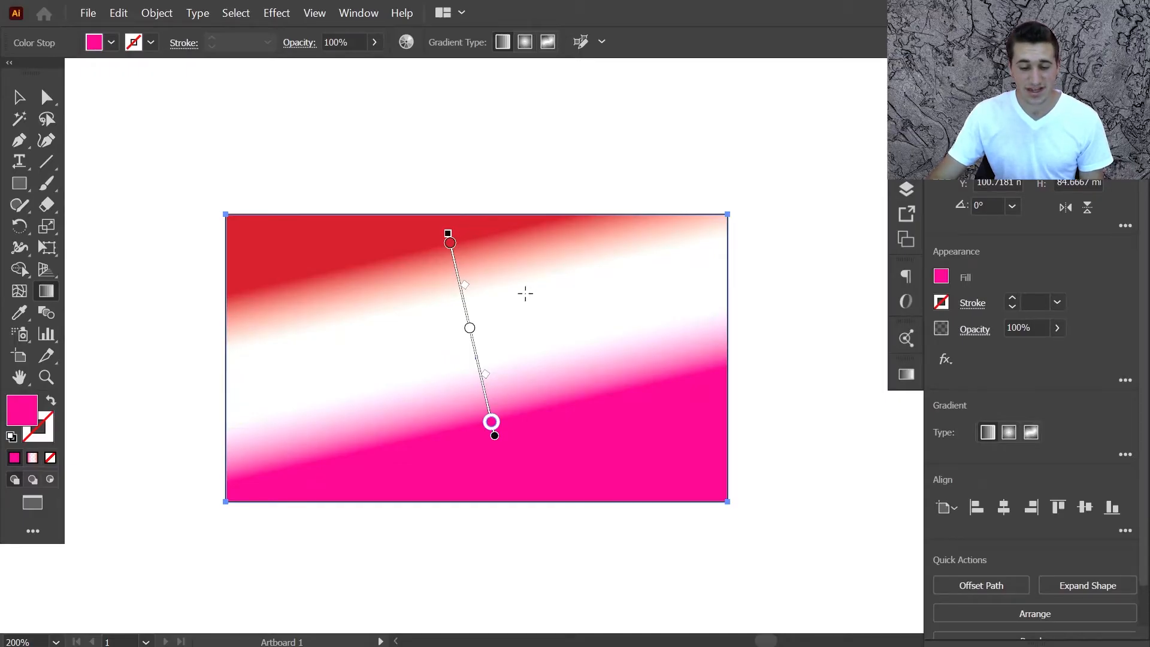
Change the rectangle's gradient type to radial and collapse the detailed gradient settings.
{"action": "left_click", "coordinate": [908, 376]}
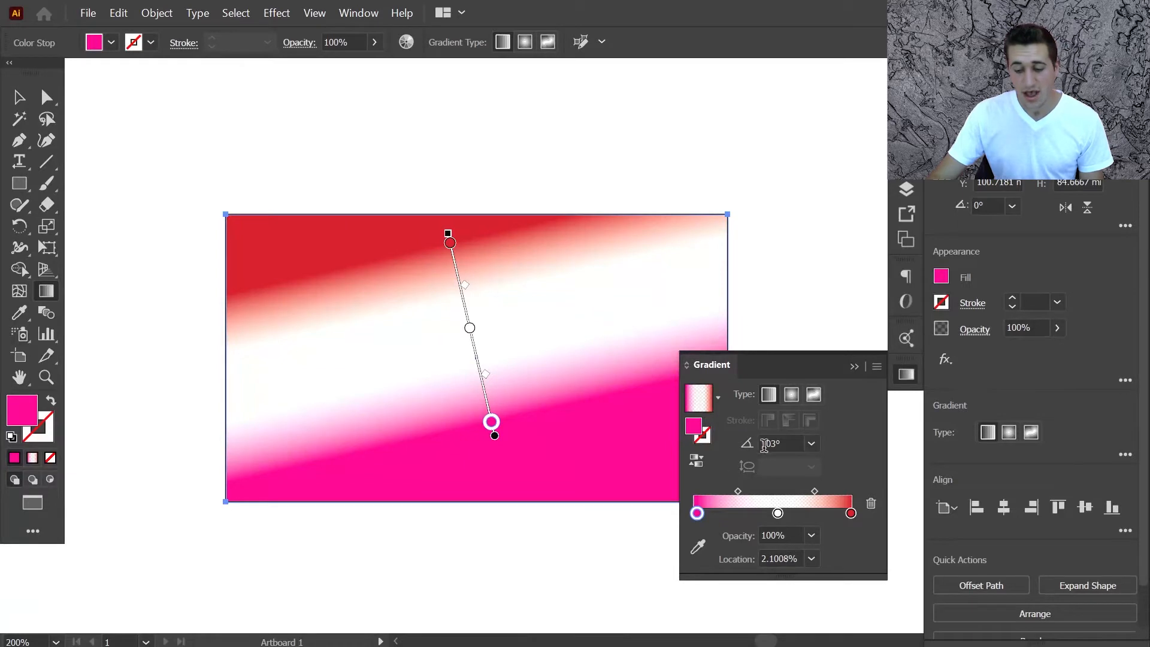
{"action": "left_click", "coordinate": [791, 399]}
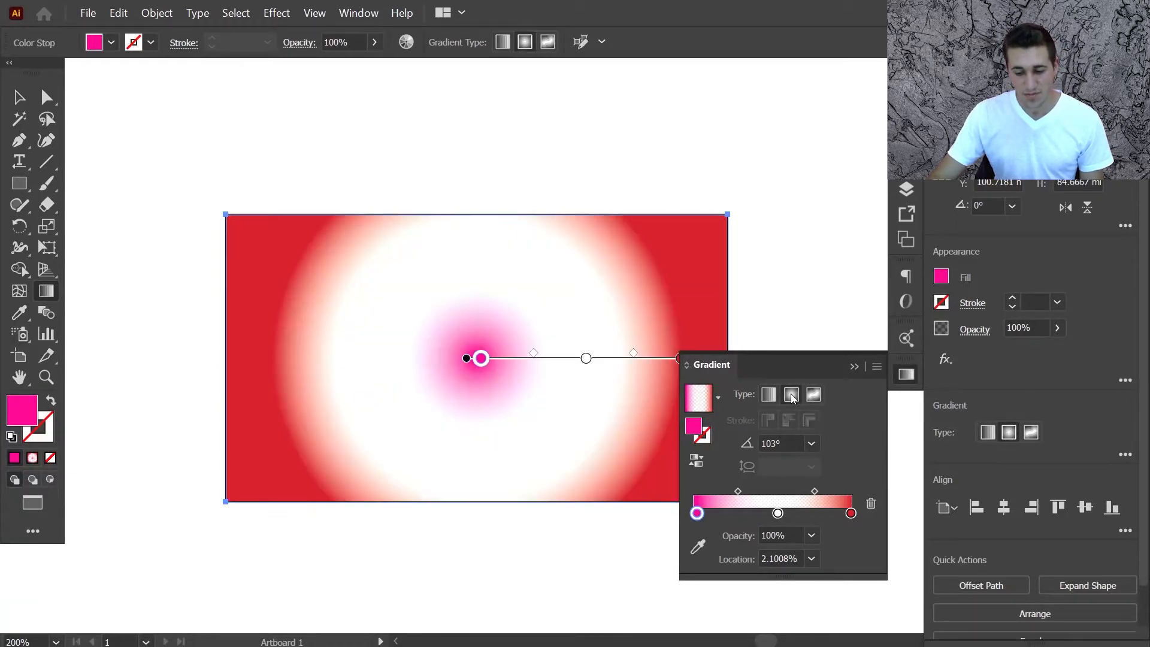
{"action": "left_click", "coordinate": [854, 366]}
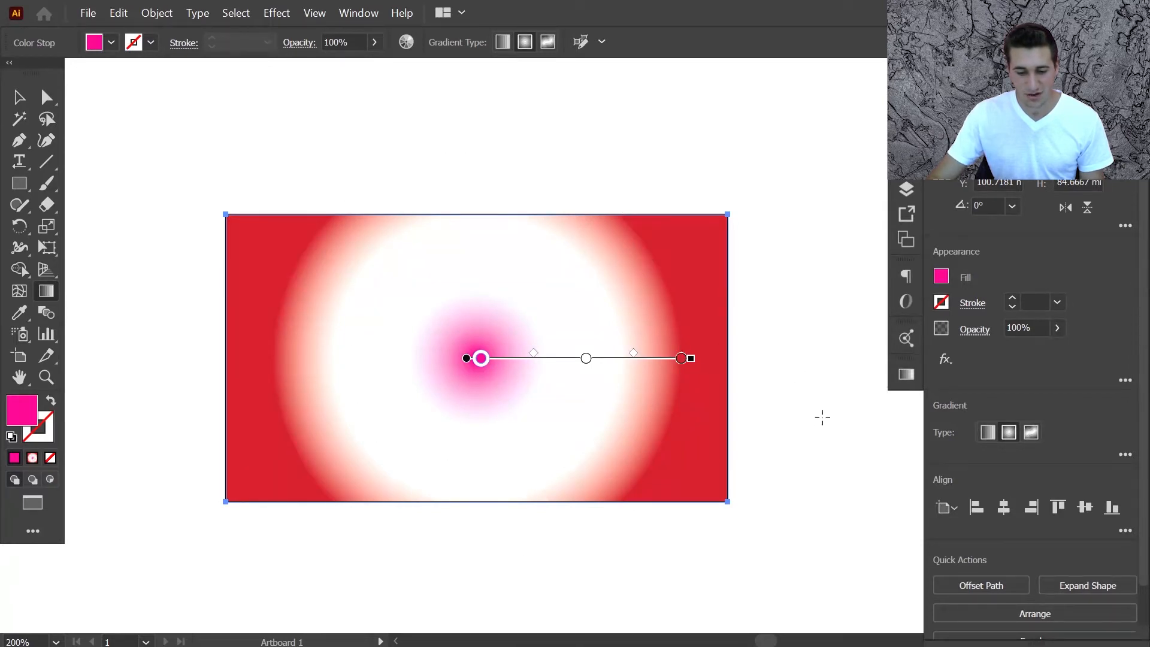
Reduce the radial gradient to a white inner stop and a pink outer stop, placing white near the centre and pink just inside the outer end.
{"action": "left_click_drag", "start_coordinate": [585, 360], "coordinate": [587, 400]}
{"action": "left_click_drag", "start_coordinate": [481, 362], "coordinate": [543, 358]}
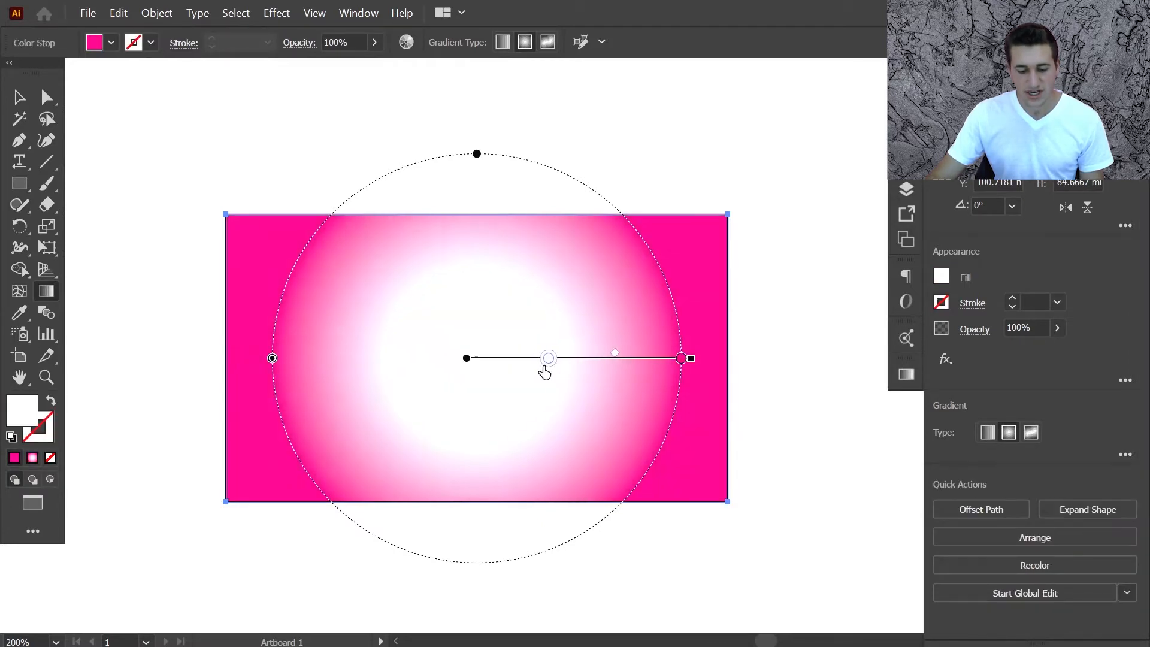
{"action": "left_click_drag", "start_coordinate": [544, 372], "coordinate": [509, 373]}
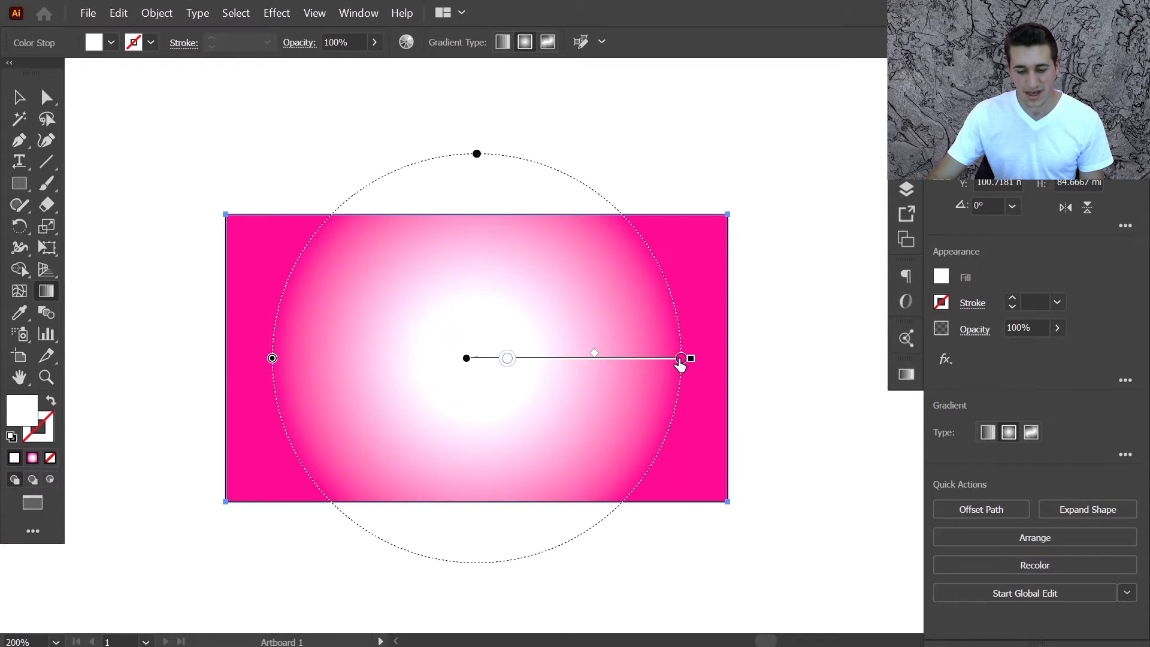
{"action": "left_click_drag", "start_coordinate": [680, 365], "coordinate": [654, 371]}
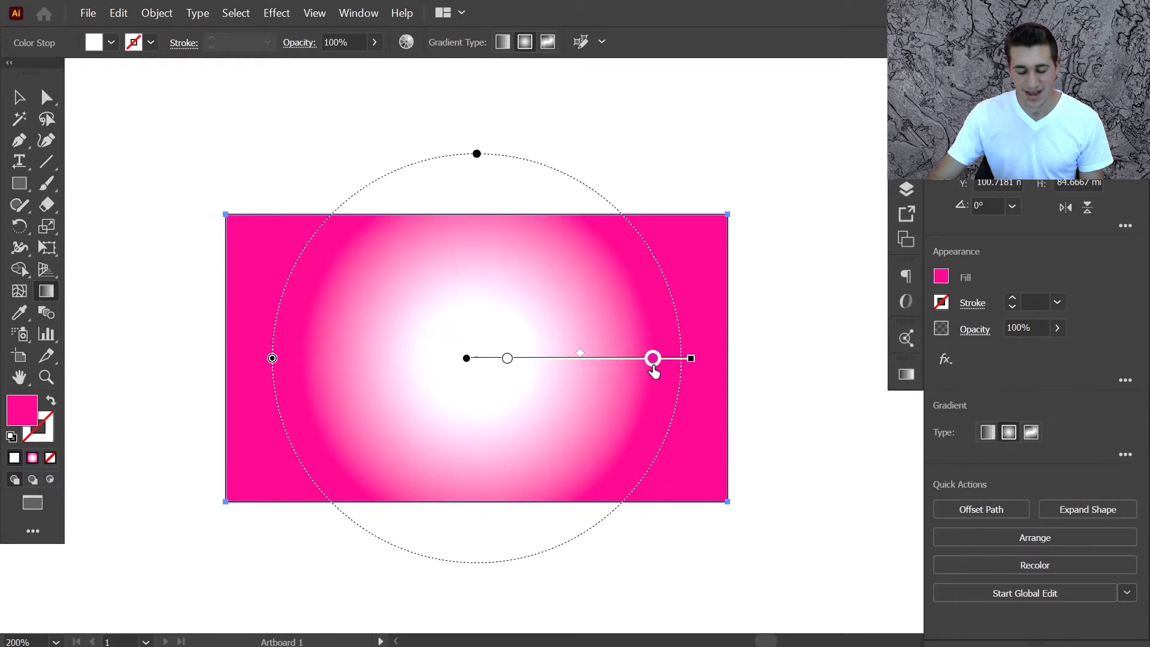
{"action": "left_click", "coordinate": [653, 363]}
{"action": "left_click_drag", "start_coordinate": [582, 360], "coordinate": [668, 359]}
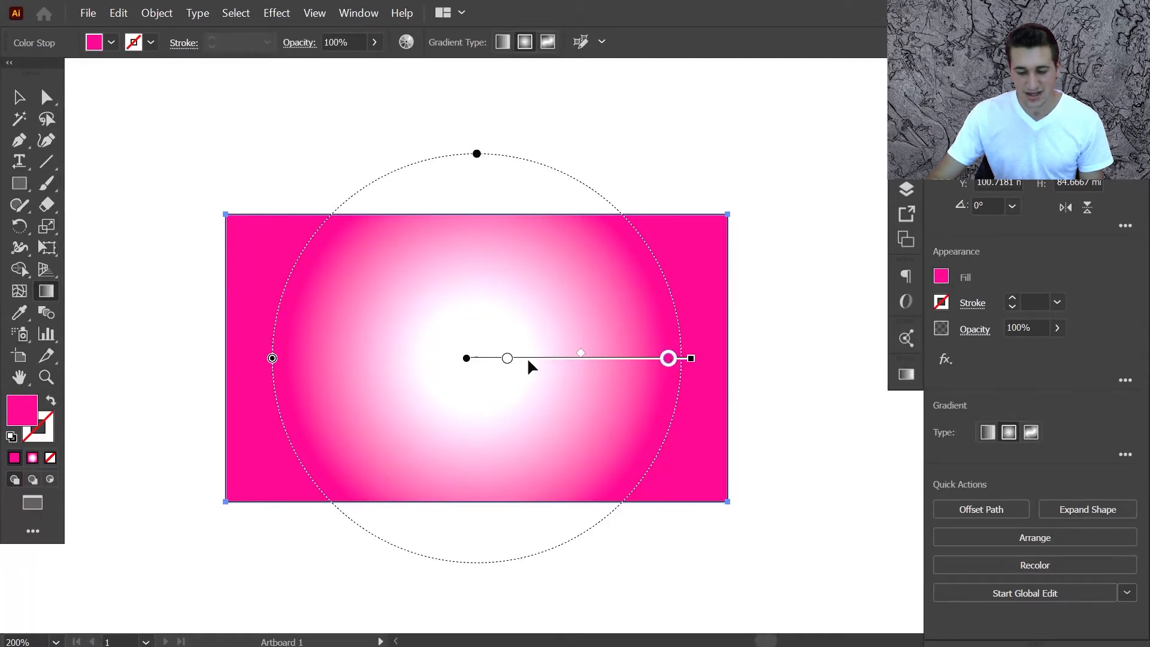
{"action": "left_click_drag", "start_coordinate": [508, 359], "coordinate": [489, 360]}
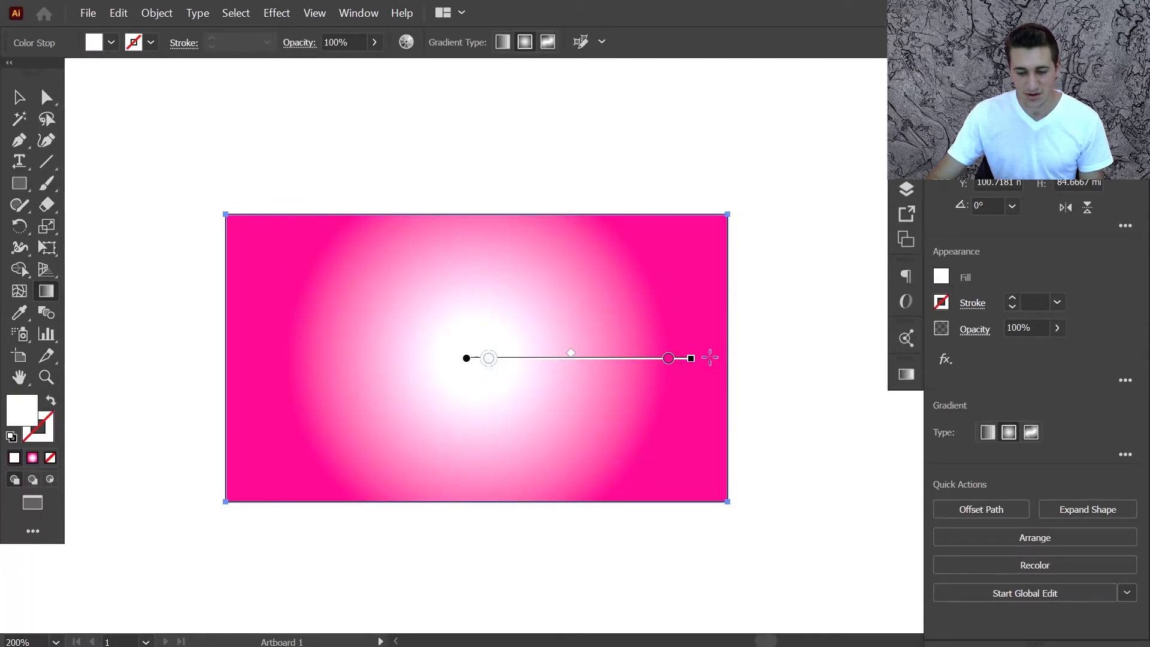
Squash the radial gradient into a flat ellipse and tilt it upward toward the rectangle's right side.
{"action": "mouse_move", "coordinate": [700, 360]}
{"action": "left_mouse_down"}
{"action": "mouse_move", "coordinate": [699, 324]}
{"action": "mouse_move", "coordinate": [597, 184]}
{"action": "mouse_move", "coordinate": [695, 378]}
{"action": "mouse_move", "coordinate": [692, 465]}
{"action": "mouse_move", "coordinate": [673, 275]}
{"action": "mouse_move", "coordinate": [688, 385]}
{"action": "mouse_move", "coordinate": [552, 157]}
{"action": "mouse_move", "coordinate": [308, 367]}
{"action": "mouse_move", "coordinate": [583, 249]}
{"action": "mouse_move", "coordinate": [308, 326]}
{"action": "mouse_move", "coordinate": [590, 318]}
{"action": "mouse_move", "coordinate": [539, 259]}
{"action": "mouse_move", "coordinate": [413, 277]}
{"action": "mouse_move", "coordinate": [647, 255]}
{"action": "mouse_move", "coordinate": [470, 437]}
{"action": "mouse_move", "coordinate": [509, 259]}
{"action": "mouse_move", "coordinate": [633, 382]}
{"action": "mouse_move", "coordinate": [631, 348]}
{"action": "left_mouse_up"}
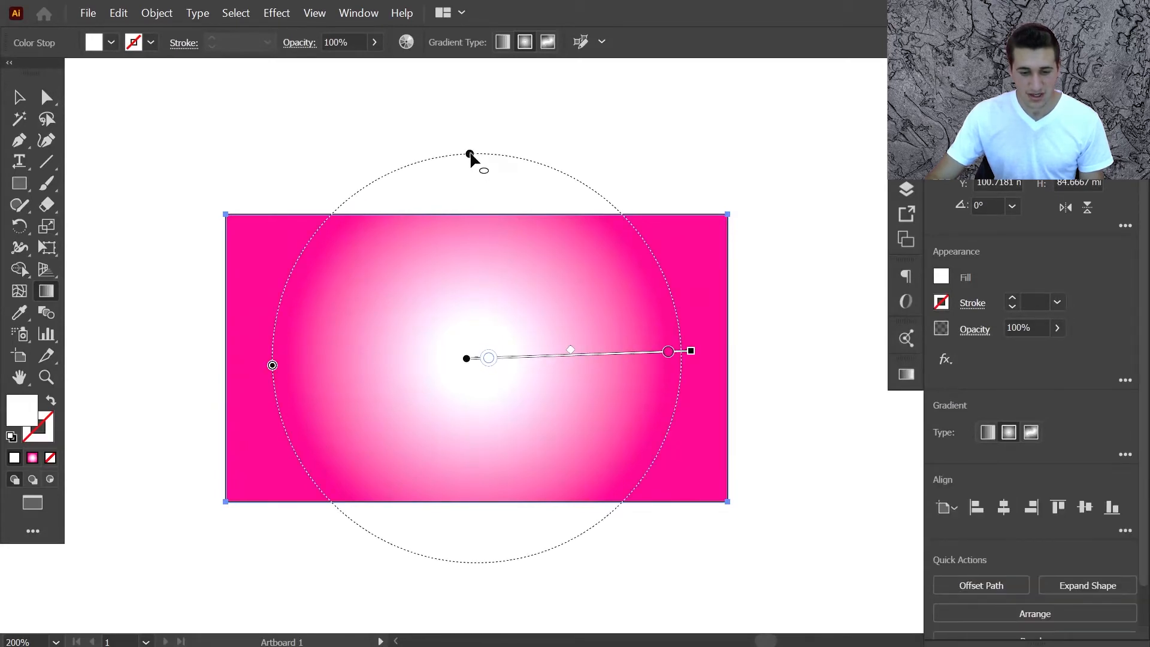
{"action": "left_click_drag", "start_coordinate": [470, 154], "coordinate": [468, 303]}
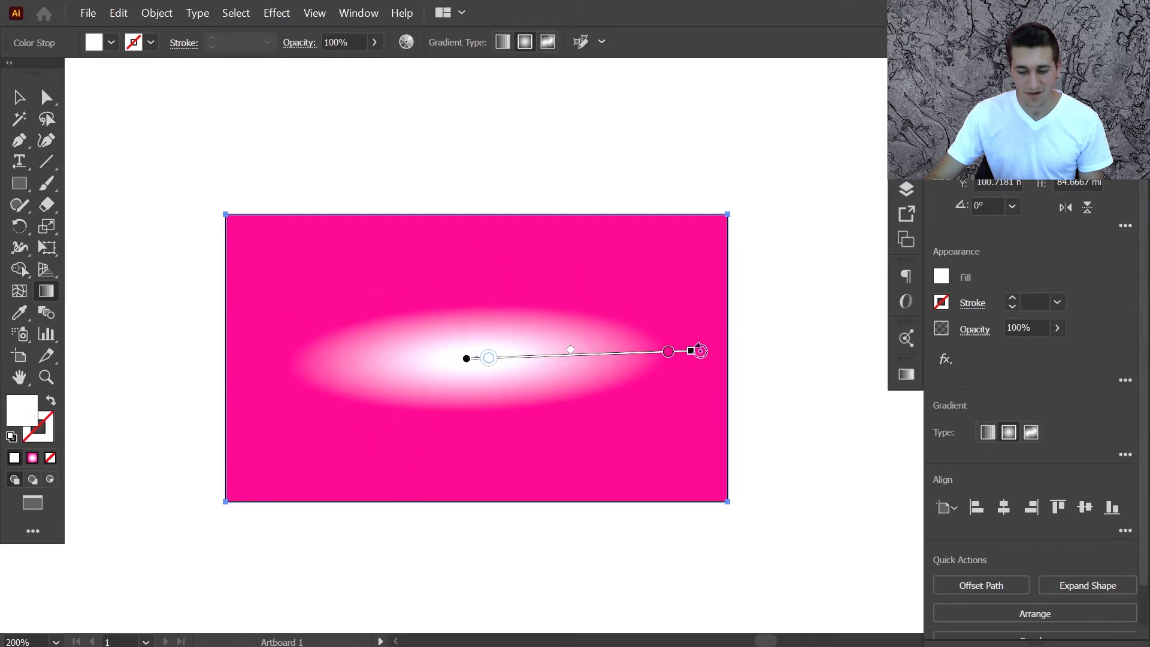
{"action": "left_click_drag", "start_coordinate": [693, 349], "coordinate": [690, 289]}
Enlarge the elliptical gradient beyond the rectangle's sides, move it toward the lower-left corner and undo the last move.
{"action": "mouse_move", "coordinate": [284, 422]}
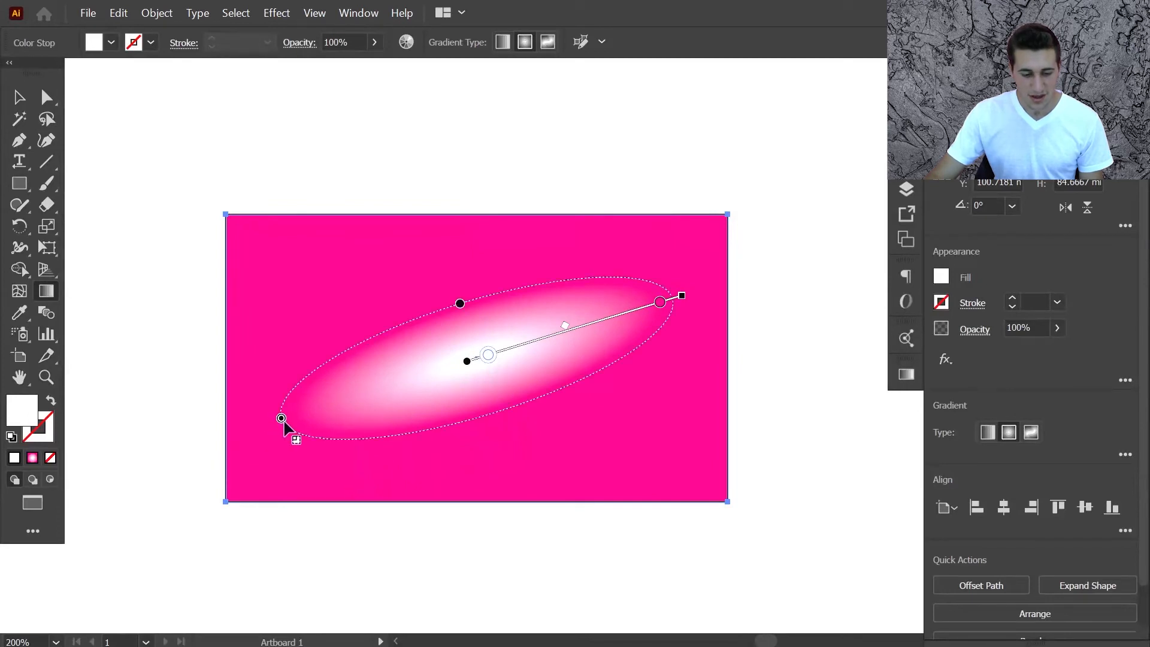
{"action": "left_click_drag", "start_coordinate": [282, 422], "coordinate": [186, 466]}
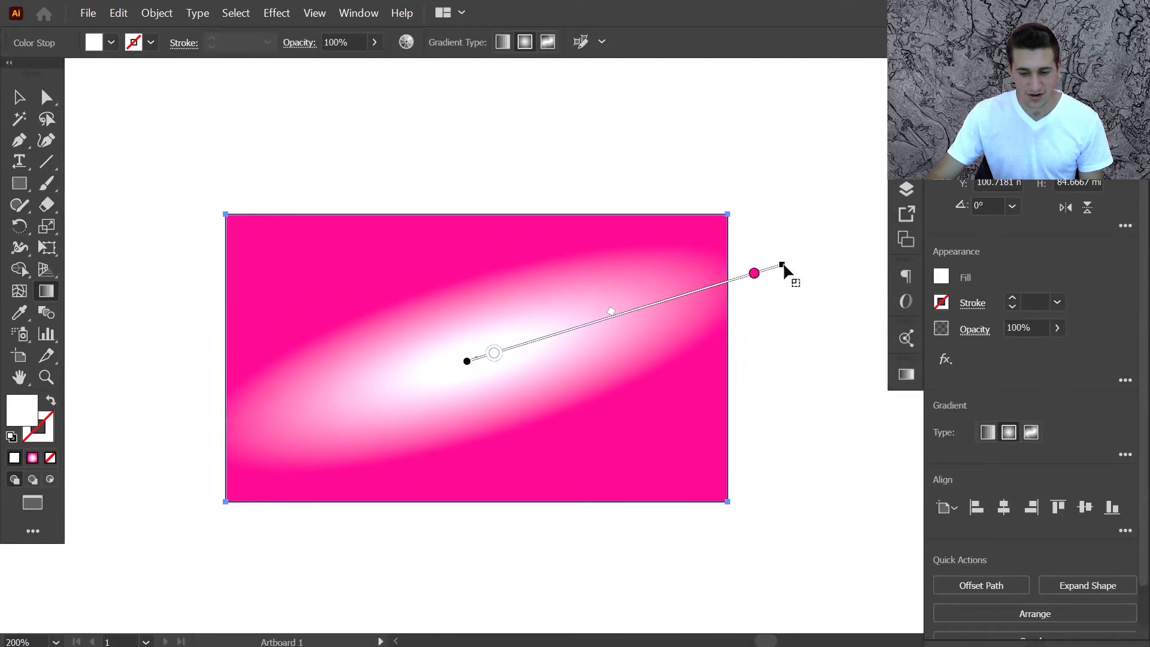
{"action": "left_click_drag", "start_coordinate": [783, 267], "coordinate": [827, 254]}
{"action": "left_click_drag", "start_coordinate": [650, 306], "coordinate": [463, 419]}
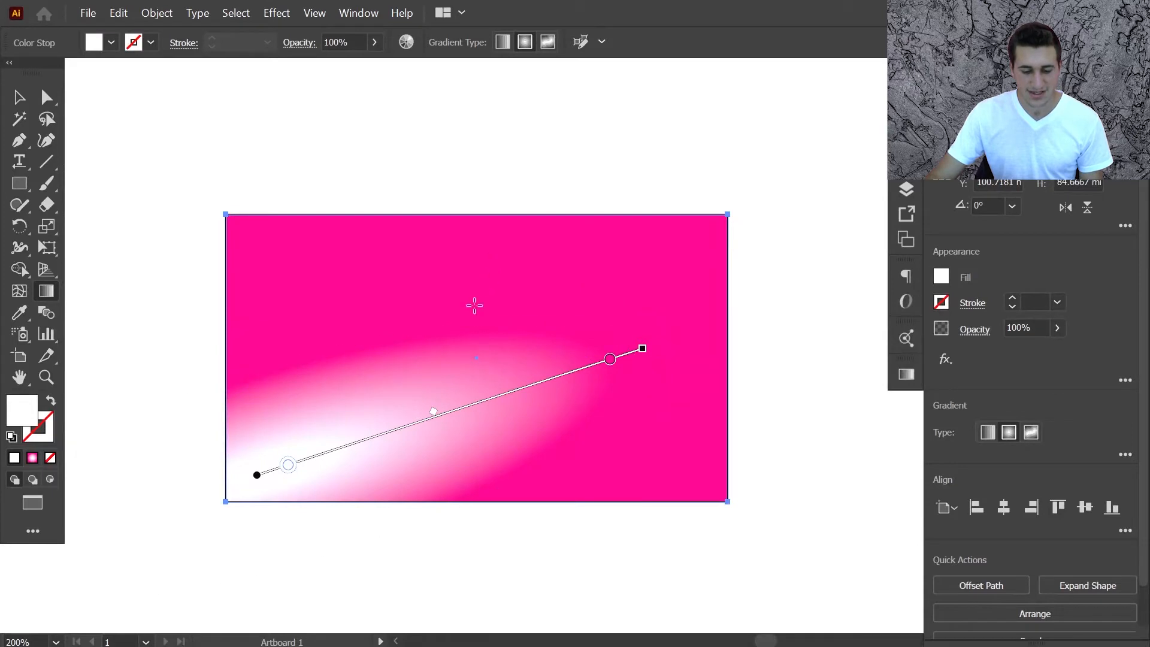
{"action": "key", "text": "ctrl+z"}
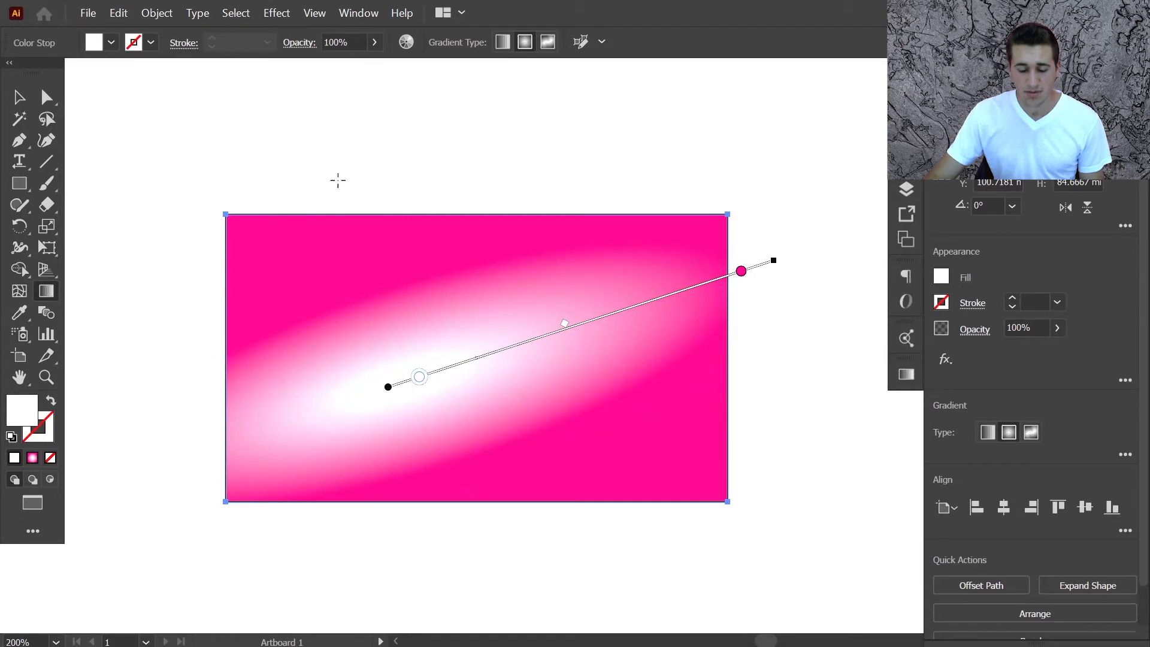
Redraw the radial gradient at several sizes and positions, ending with a short diagonal span starting beyond the rectangle's upper-left corner.
{"action": "left_click_drag", "start_coordinate": [203, 98], "coordinate": [765, 546]}
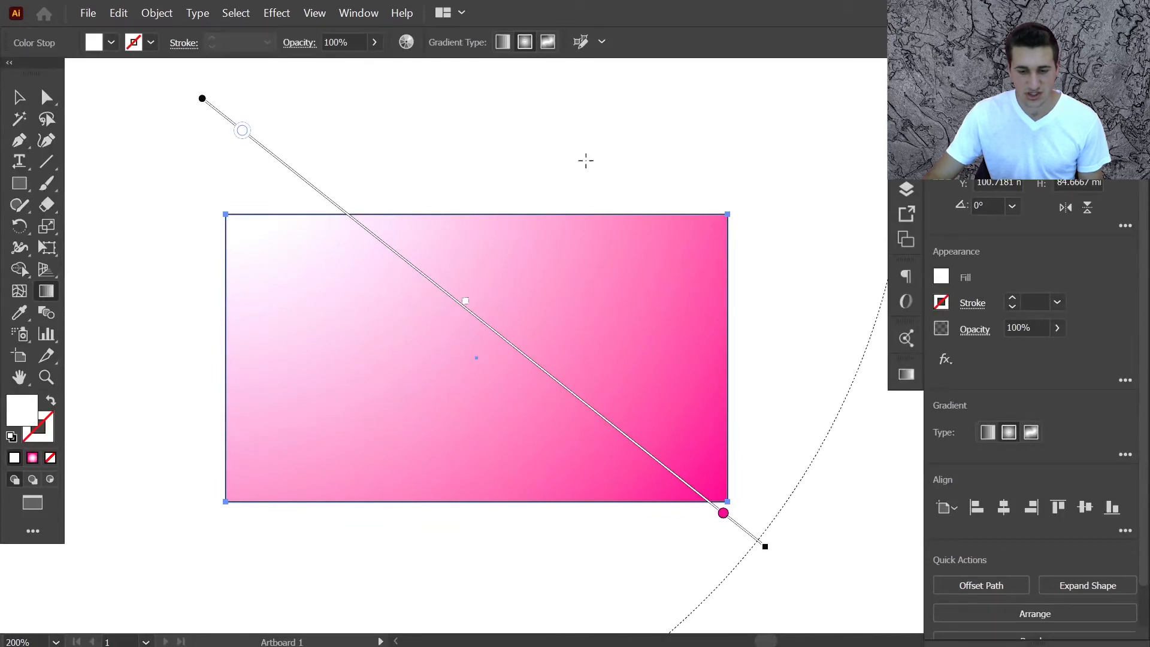
{"action": "left_click_drag", "start_coordinate": [586, 160], "coordinate": [585, 230]}
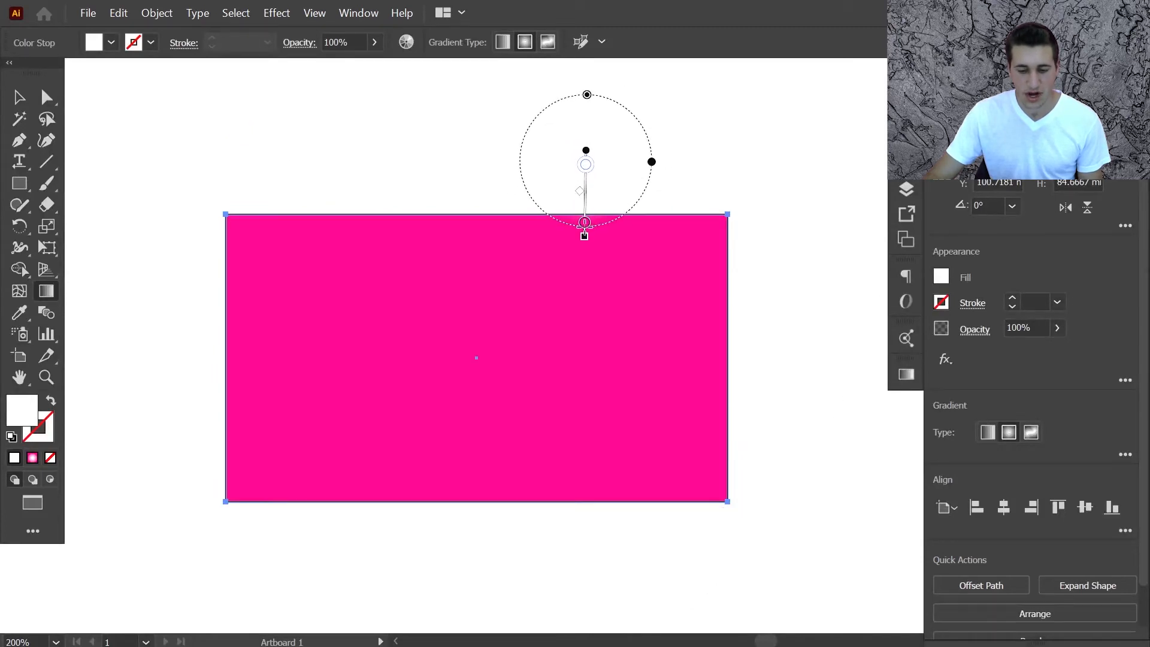
{"action": "left_click_drag", "start_coordinate": [465, 276], "coordinate": [467, 311]}
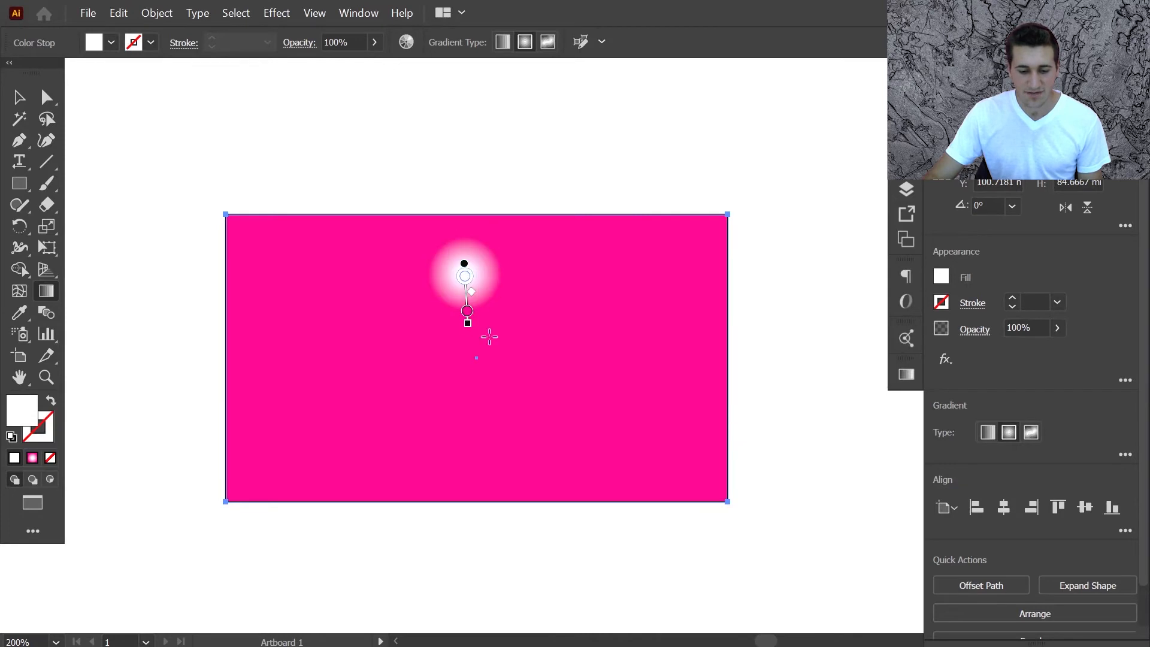
{"action": "left_click_drag", "start_coordinate": [651, 311], "coordinate": [638, 365]}
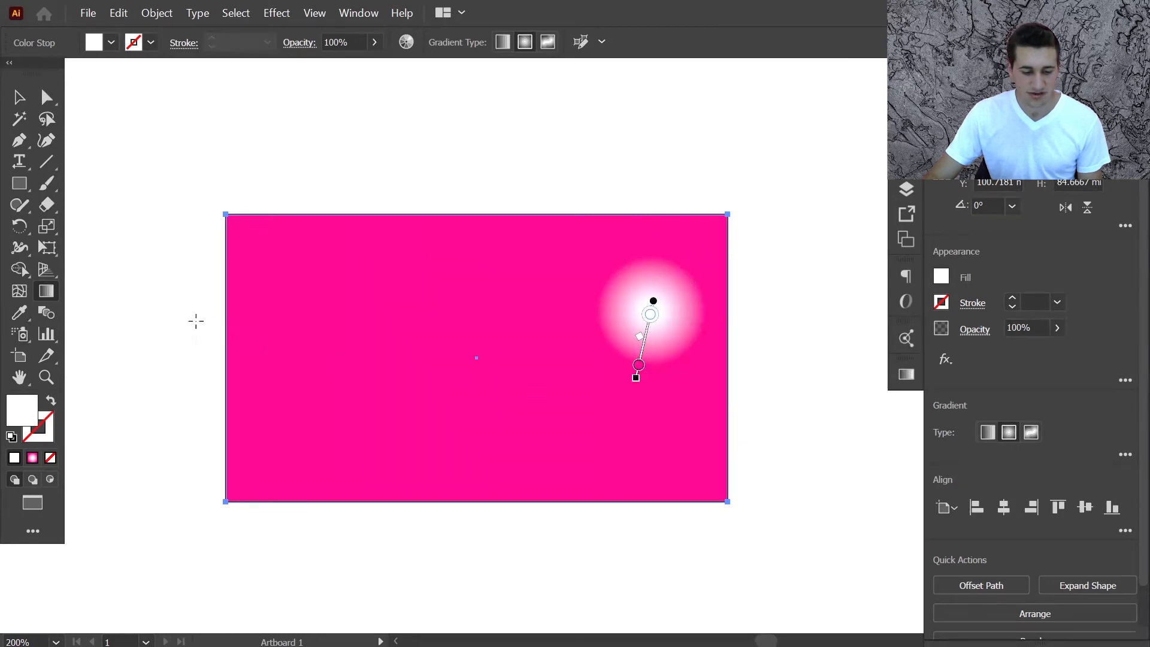
{"action": "left_click_drag", "start_coordinate": [196, 321], "coordinate": [638, 361]}
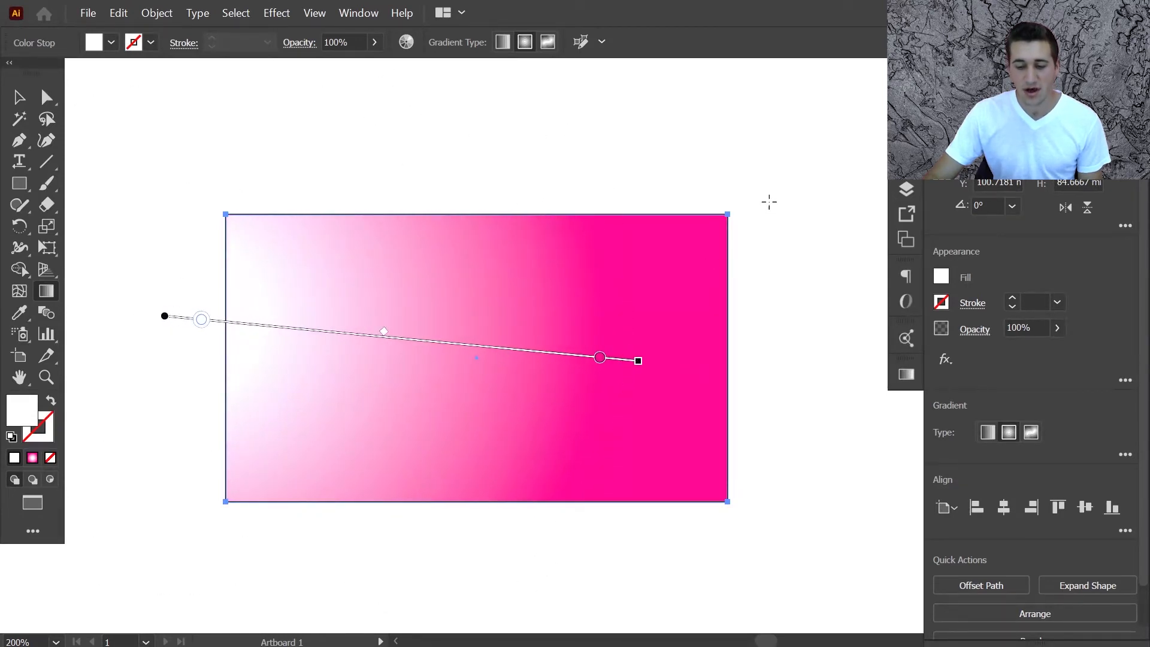
{"action": "left_click_drag", "start_coordinate": [779, 199], "coordinate": [218, 395]}
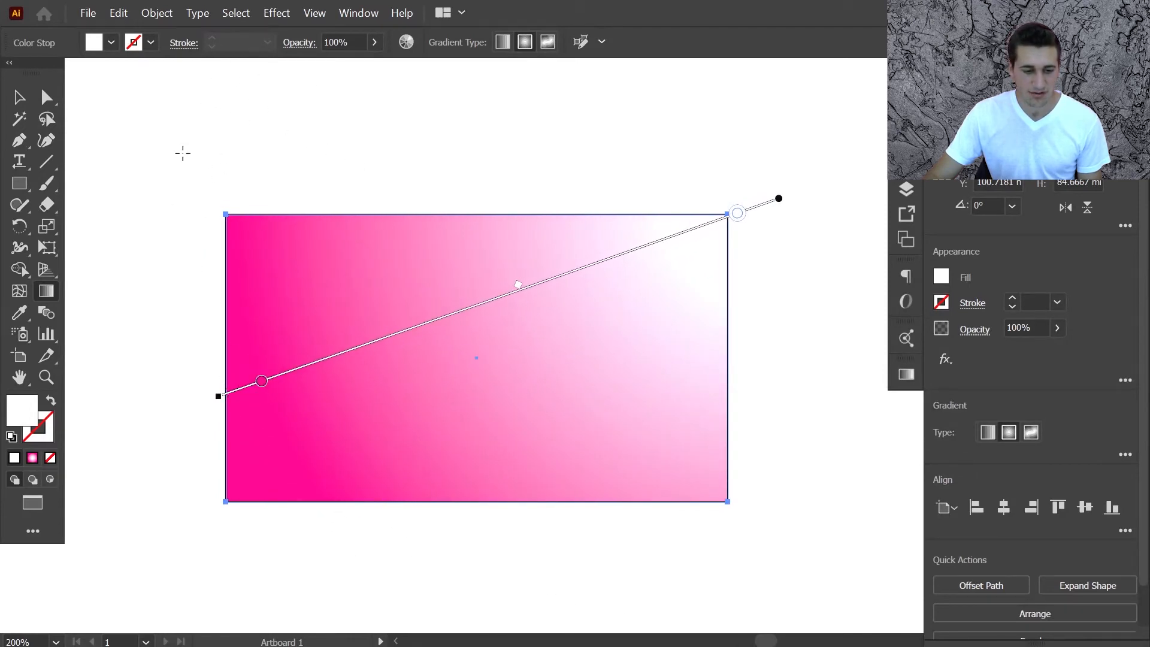
{"action": "left_click_drag", "start_coordinate": [176, 145], "coordinate": [350, 345]}
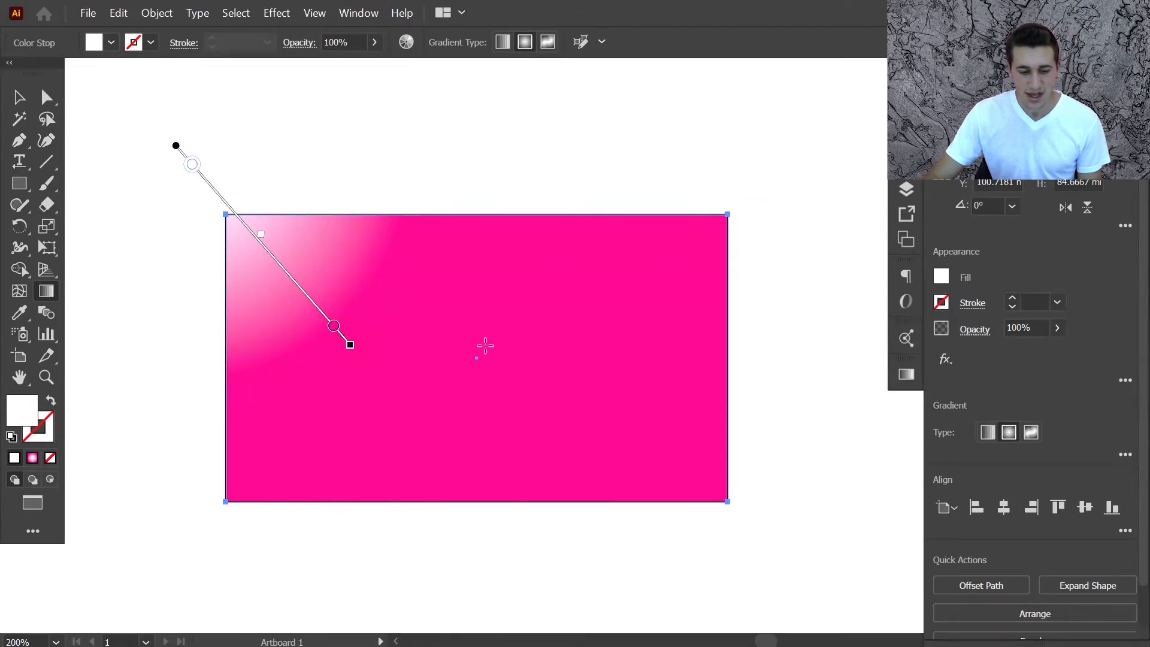
Move the radial gradient over the rectangle's middle and try several white highlight positions inside it, ending below the rectangle's centre.
{"action": "mouse_move", "coordinate": [290, 275]}
{"action": "left_mouse_down"}
{"action": "mouse_move", "coordinate": [452, 377]}
{"action": "mouse_move", "coordinate": [391, 379]}
{"action": "mouse_move", "coordinate": [526, 395]}
{"action": "left_mouse_up"}
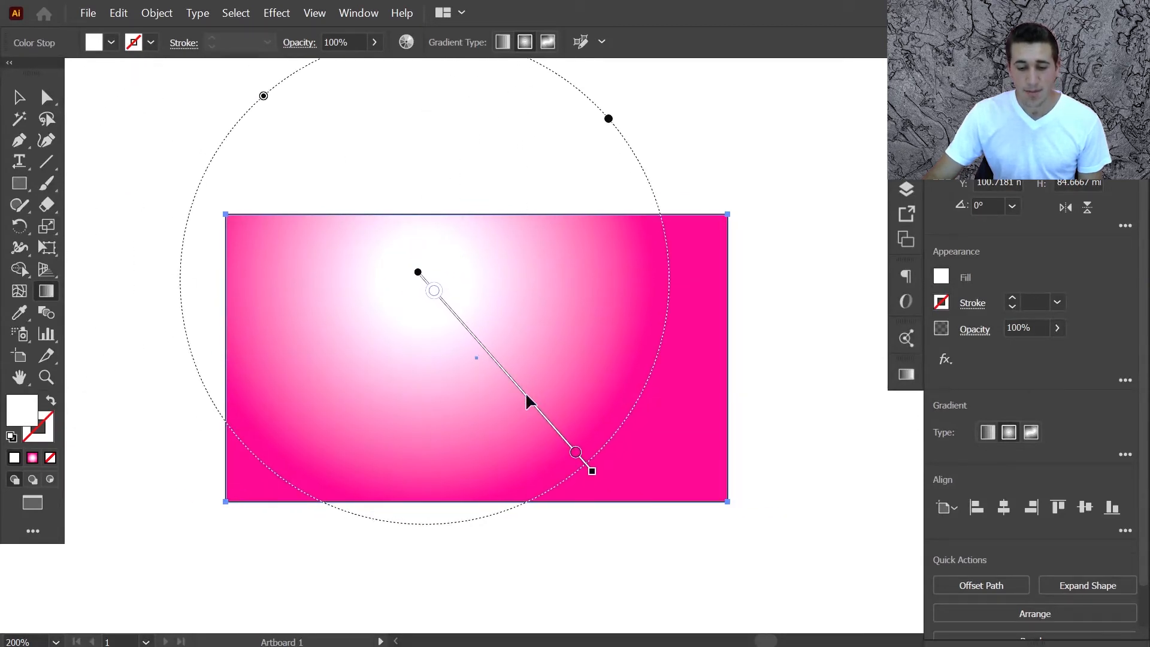
{"action": "left_click", "coordinate": [571, 275]}
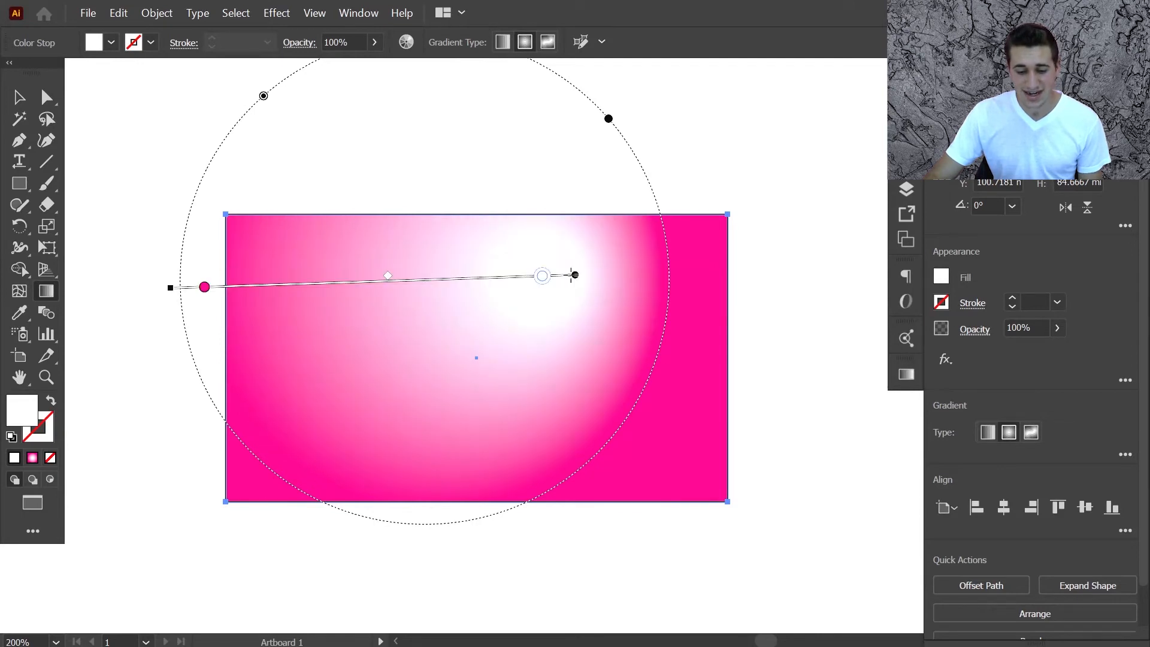
{"action": "left_click", "coordinate": [609, 333]}
{"action": "left_click", "coordinate": [472, 420]}
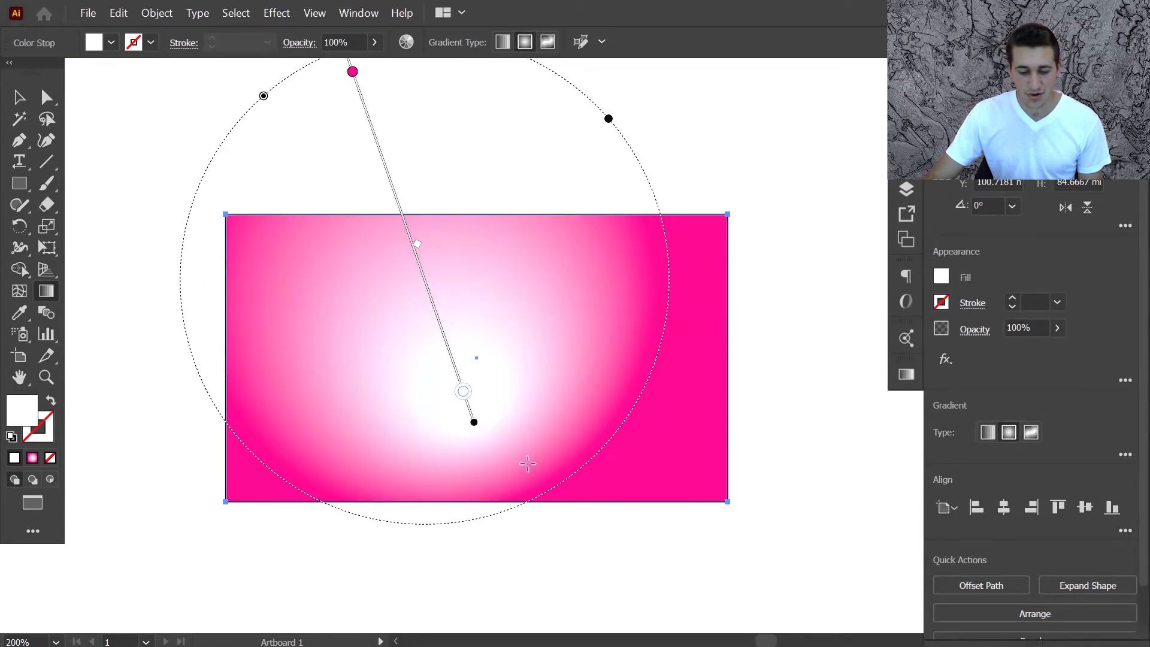
Try several white highlight positions inside the radial gradient, ending near the circle's lower-right edge.
{"action": "mouse_move", "coordinate": [474, 423]}
{"action": "left_mouse_down"}
{"action": "mouse_move", "coordinate": [460, 317]}
{"action": "mouse_move", "coordinate": [492, 315]}
{"action": "mouse_move", "coordinate": [483, 329]}
{"action": "left_mouse_up"}
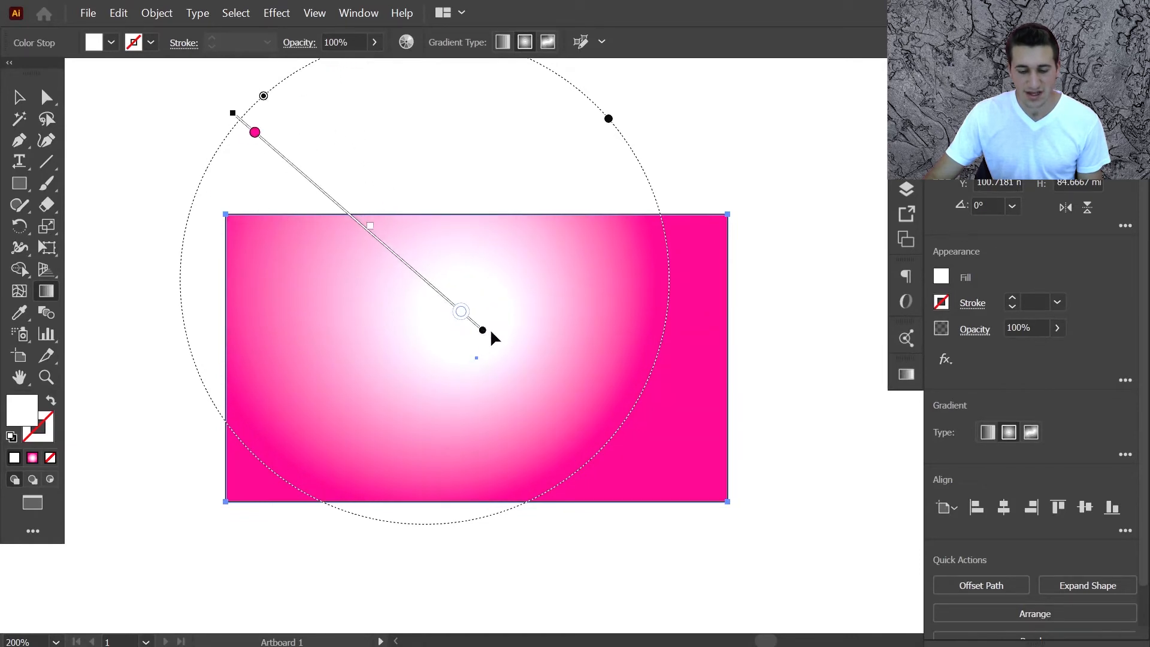
{"action": "left_click", "coordinate": [610, 270]}
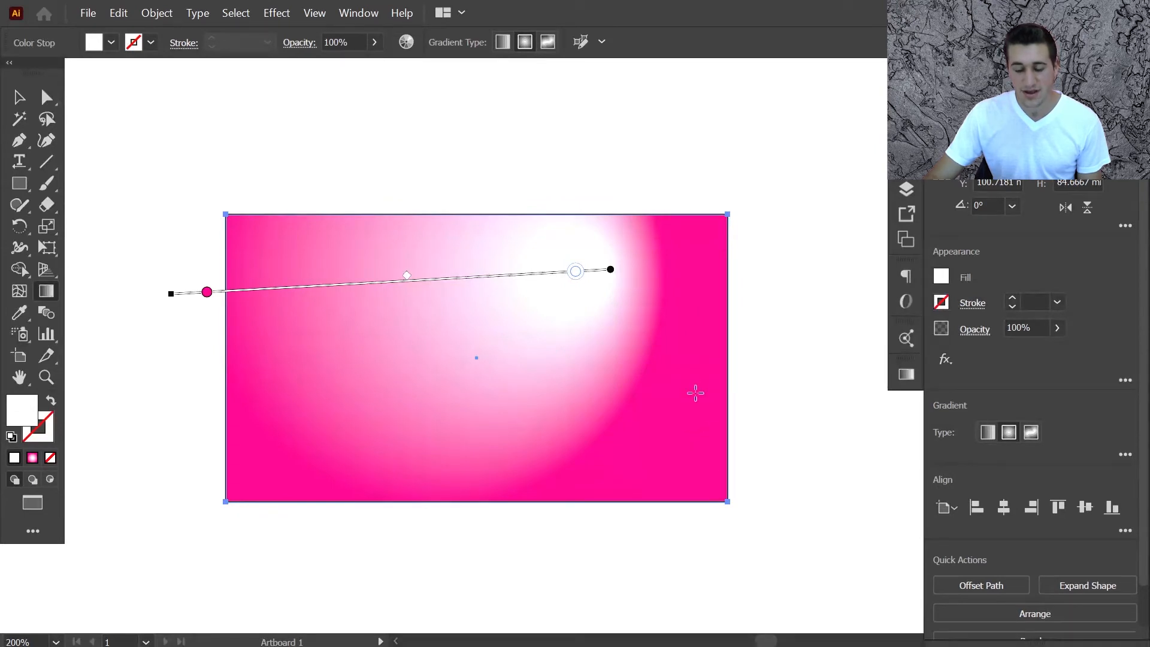
{"action": "mouse_move", "coordinate": [655, 315]}
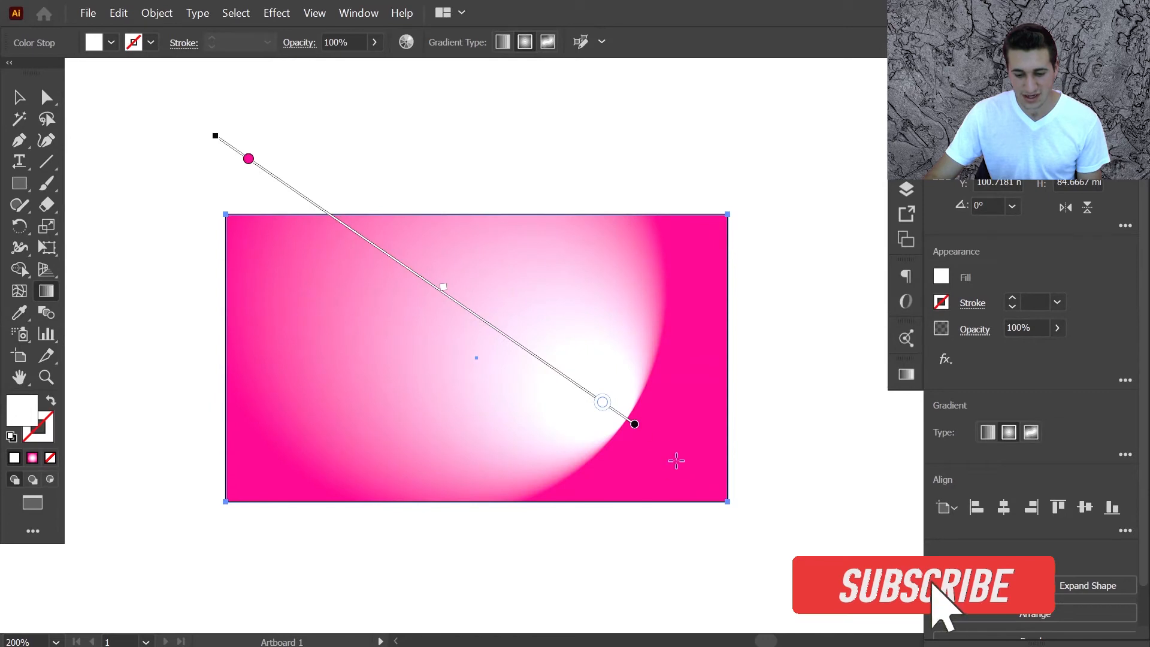
{"action": "mouse_move", "coordinate": [667, 304]}
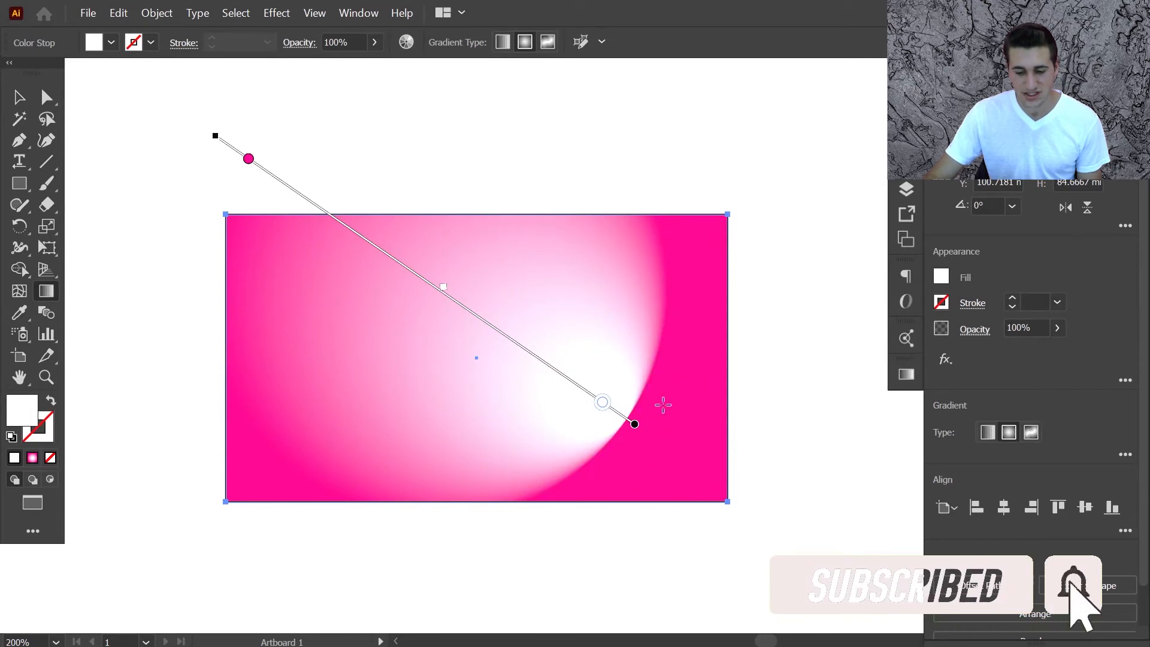
{"action": "left_click", "coordinate": [720, 267]}
{"action": "left_click", "coordinate": [685, 436]}
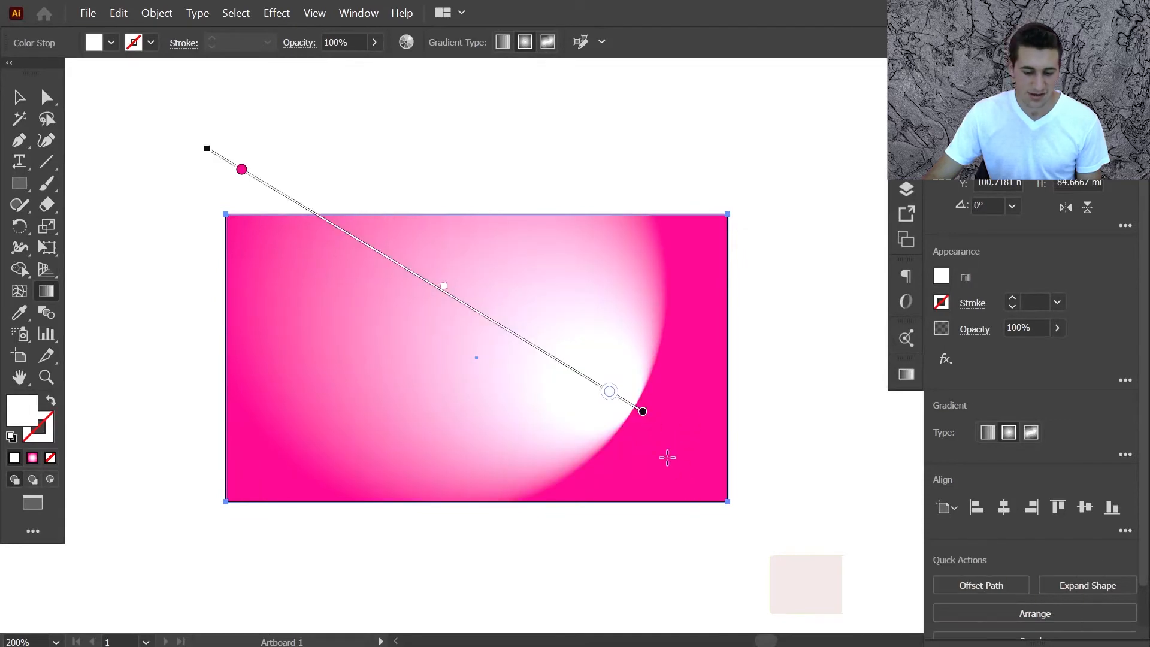
{"action": "left_click", "coordinate": [654, 427]}
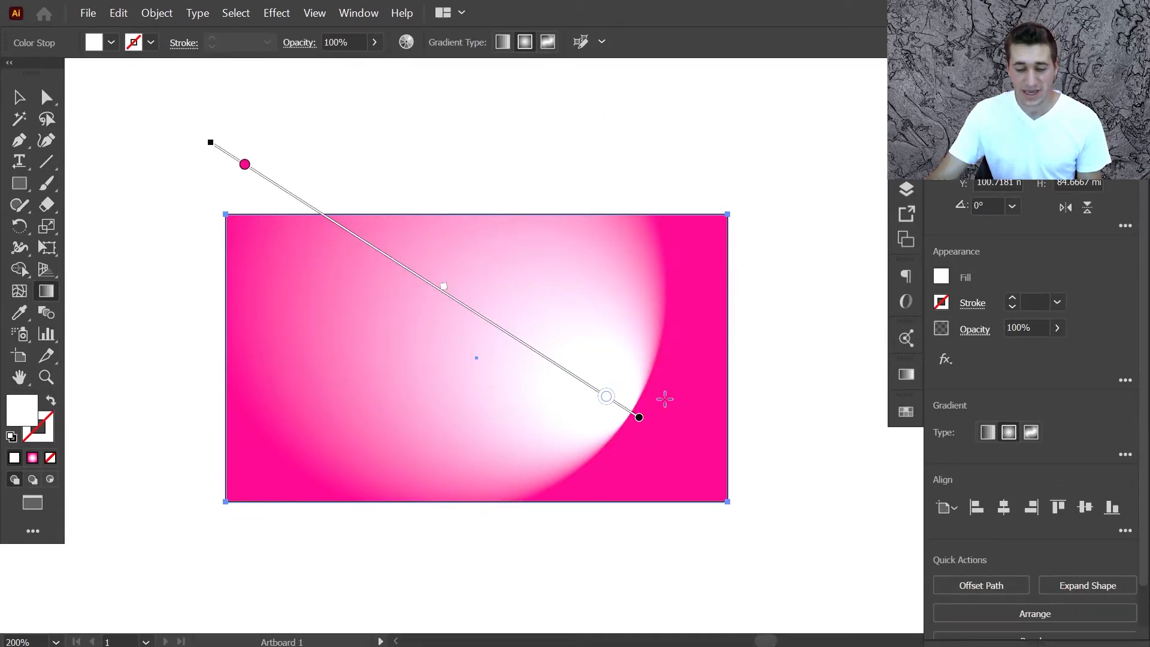
Save the pink radial gradient as a new swatch and reapply it after temporarily filling the rectangle with solid green.
{"action": "key", "text": "v"}
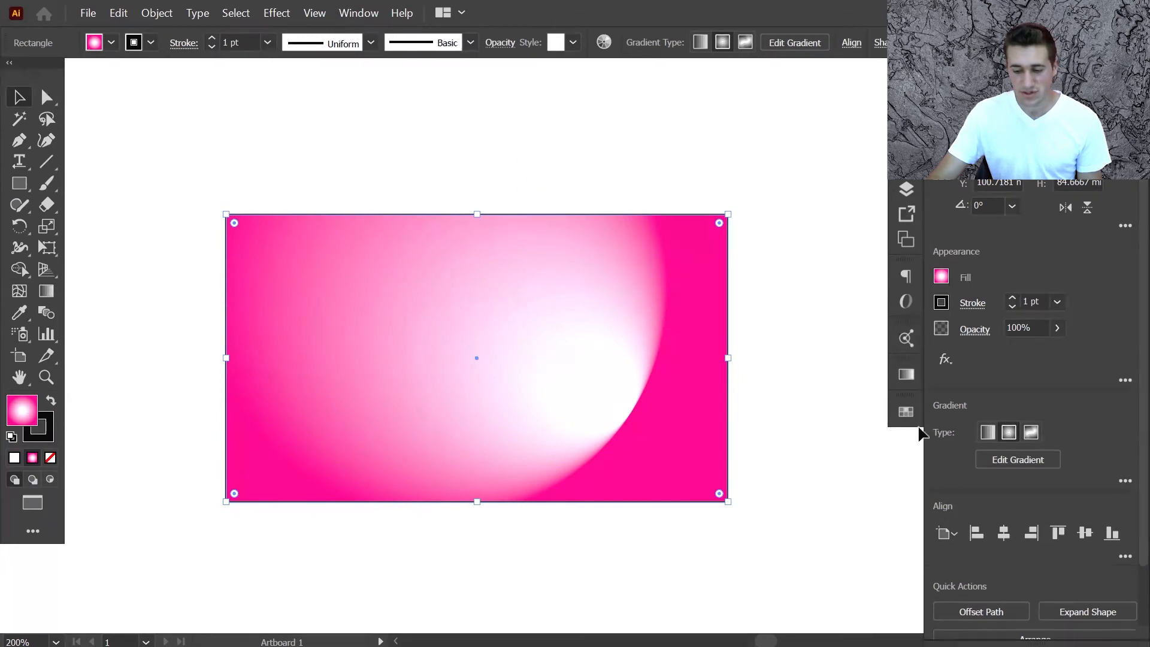
{"action": "left_click", "coordinate": [358, 13]}
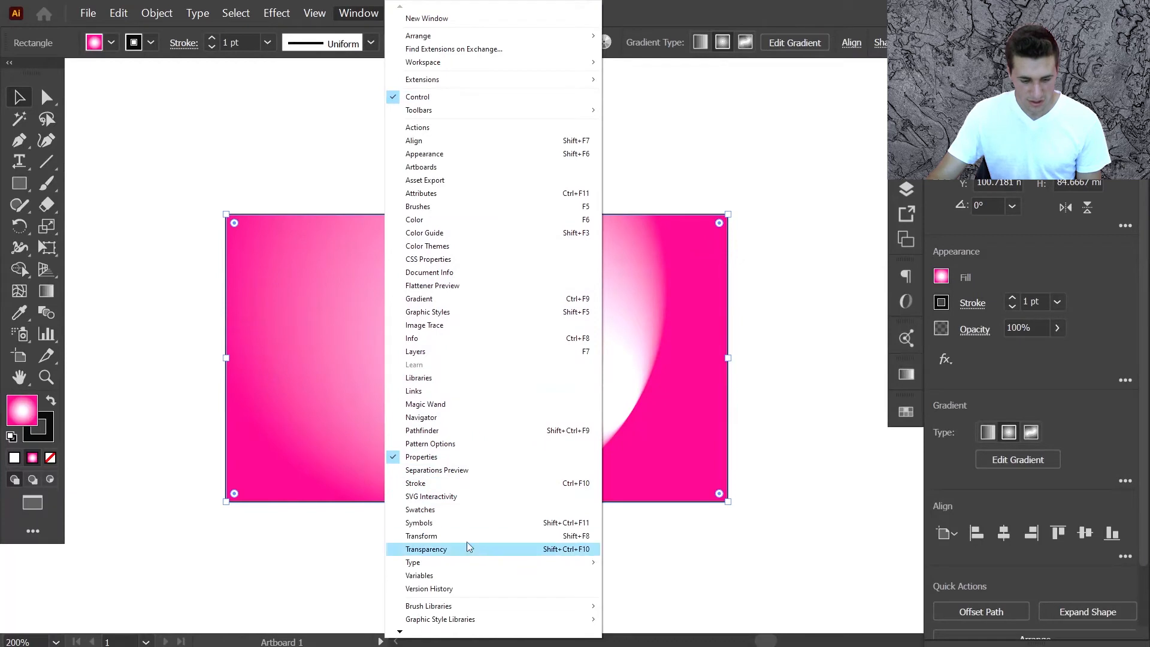
{"action": "left_click", "coordinate": [458, 509]}
{"action": "left_click_drag", "start_coordinate": [775, 402], "coordinate": [691, 112]}
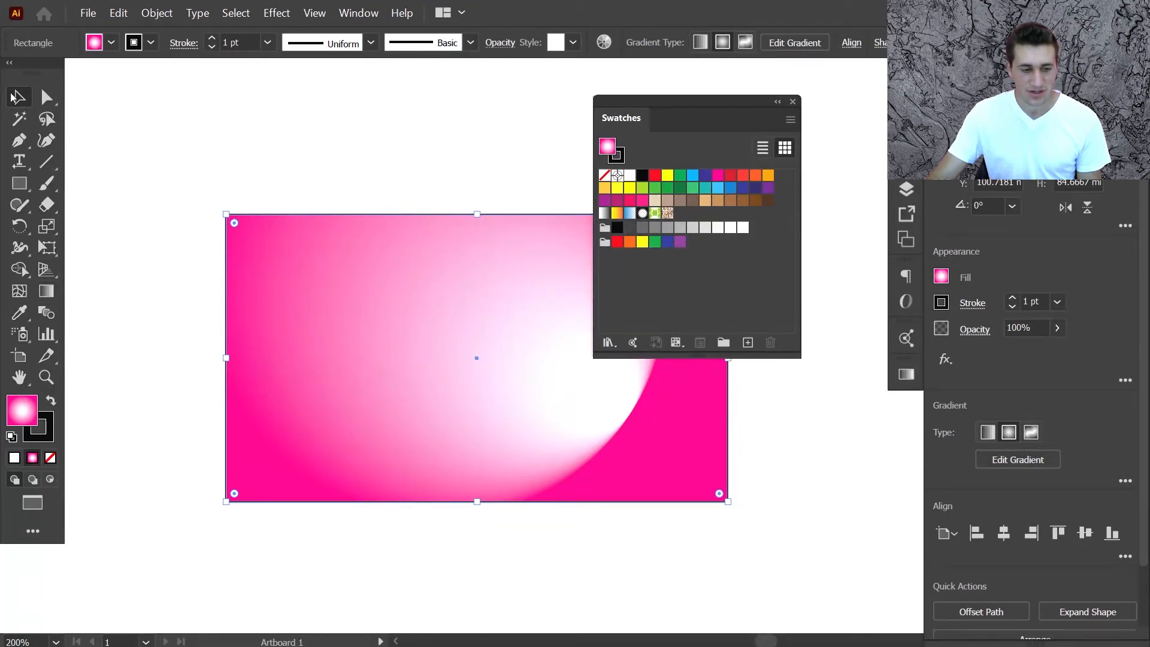
{"action": "left_click", "coordinate": [790, 120]}
{"action": "left_click", "coordinate": [844, 121]}
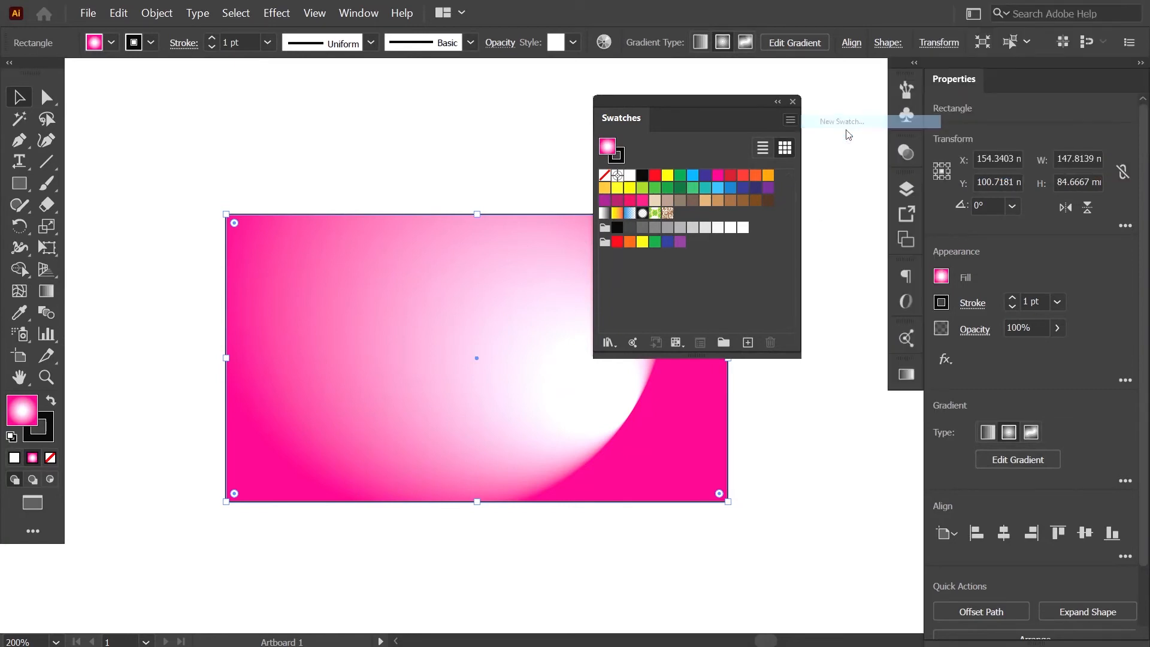
{"action": "left_click", "coordinate": [571, 314]}
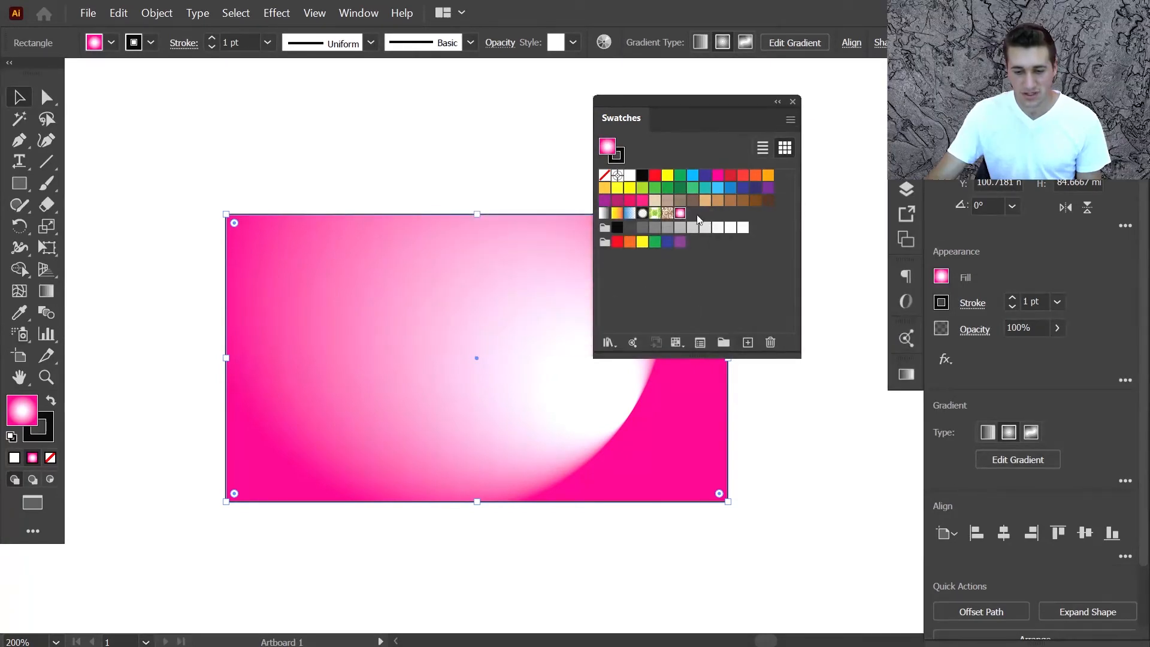
{"action": "left_click", "coordinate": [668, 188]}
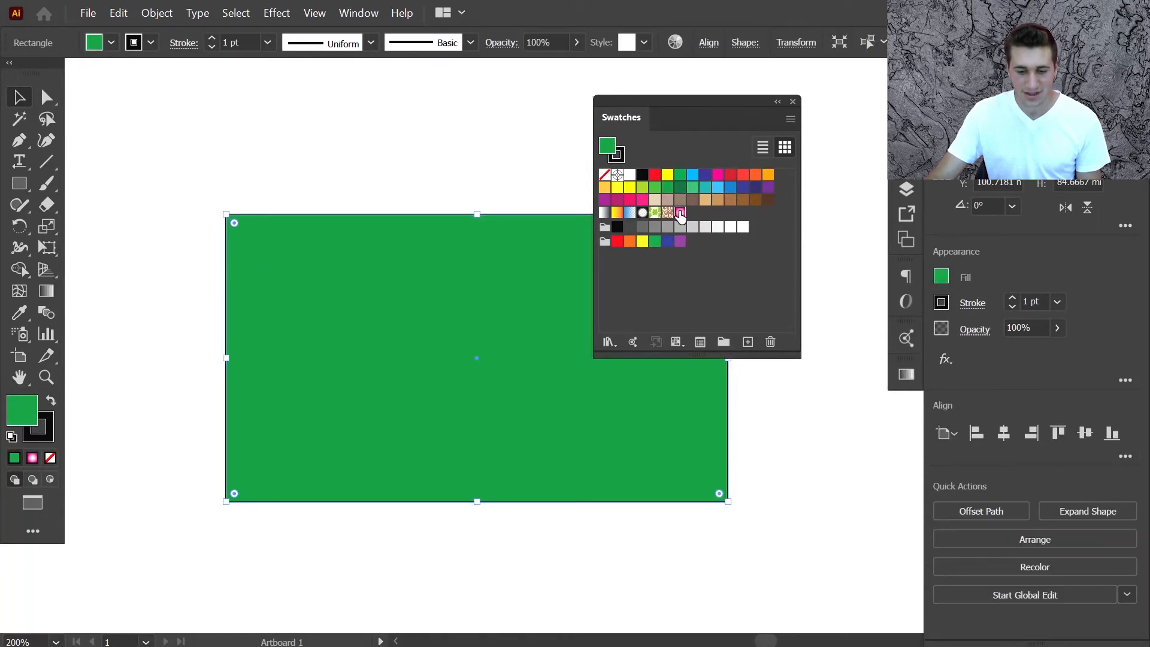
{"action": "left_click", "coordinate": [680, 213]}
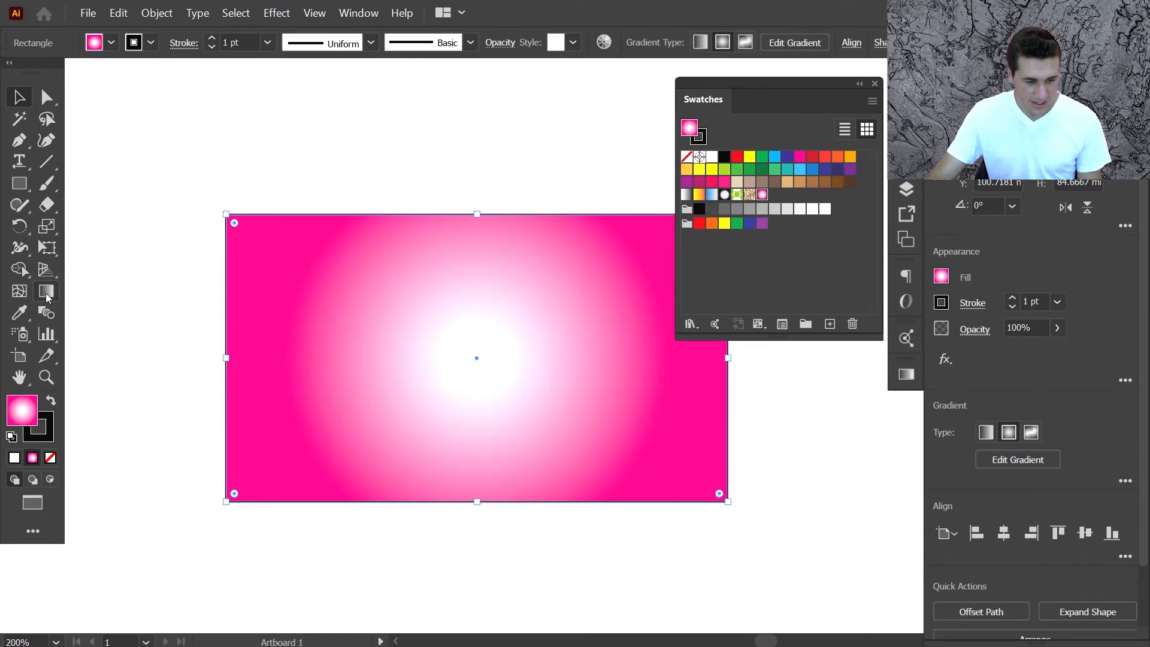
Reshape the reapplied radial gradient with the Gradient tool so its white highlight lies near the rectangle's lower-right corner.
{"action": "left_click", "coordinate": [46, 292]}
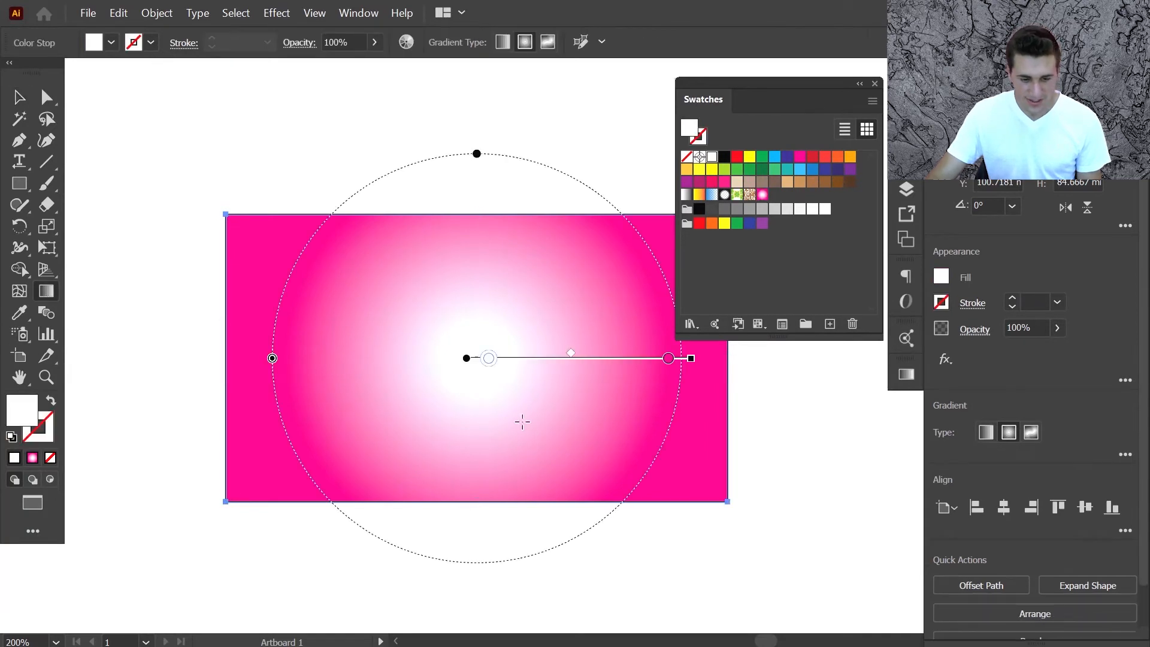
{"action": "left_click", "coordinate": [687, 473]}
{"action": "left_click_drag", "start_coordinate": [556, 383], "coordinate": [311, 213]}
{"action": "left_click_drag", "start_coordinate": [289, 256], "coordinate": [664, 462]}
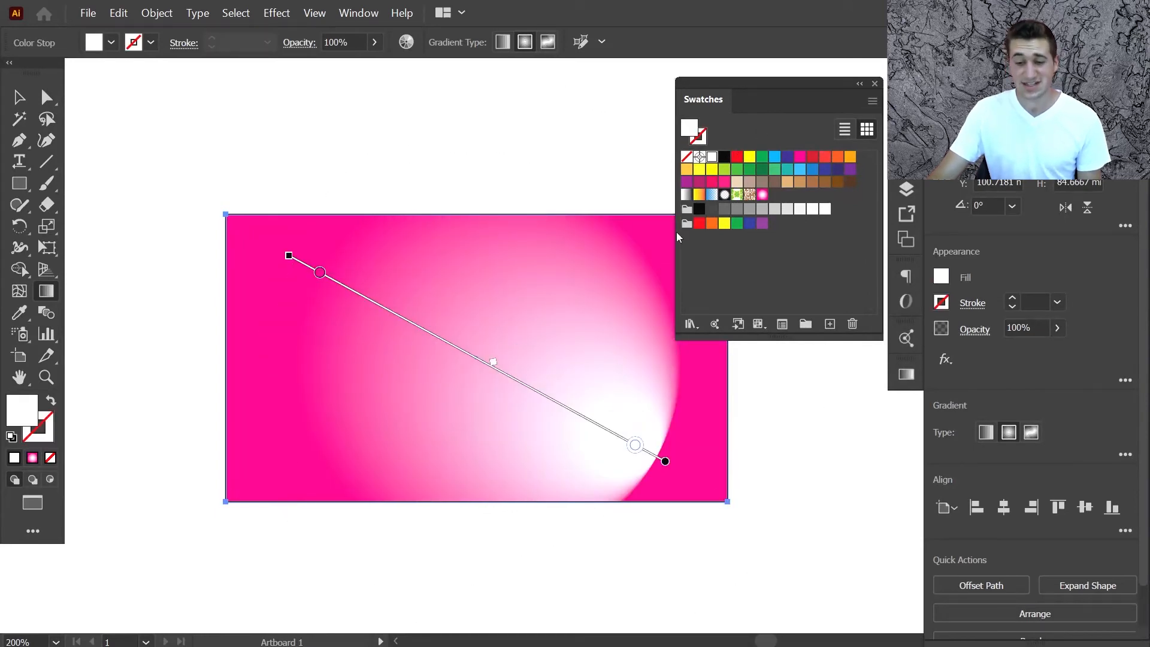
Shift the Swatches panel slightly and move the rectangle up and to the left on the artboard.
{"action": "left_click_drag", "start_coordinate": [756, 99], "coordinate": [760, 85]}
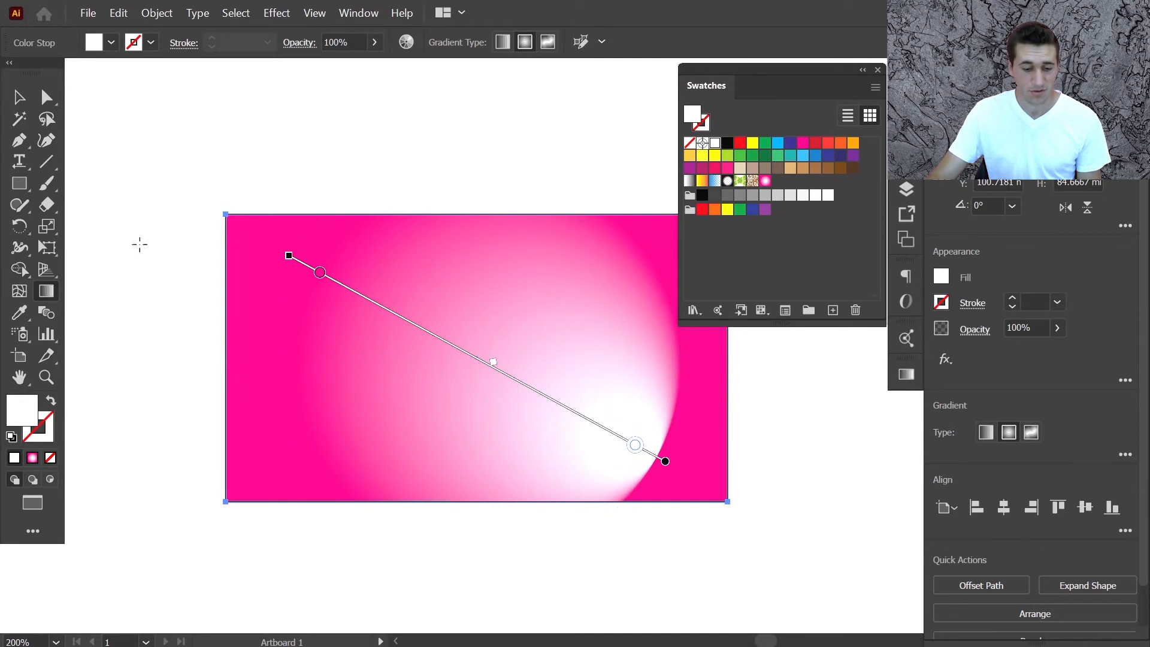
{"action": "left_click", "coordinate": [18, 99]}
{"action": "left_click_drag", "start_coordinate": [540, 399], "coordinate": [458, 353]}
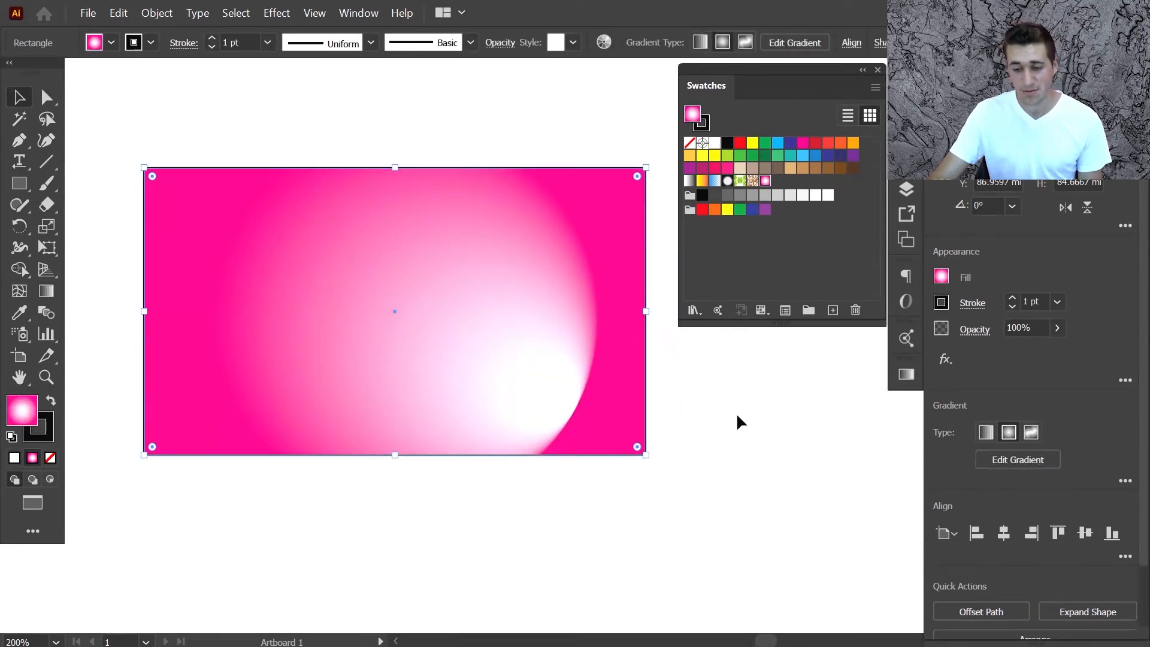
Change the rectangle's fill to a freeform gradient.
{"action": "left_click", "coordinate": [907, 375]}
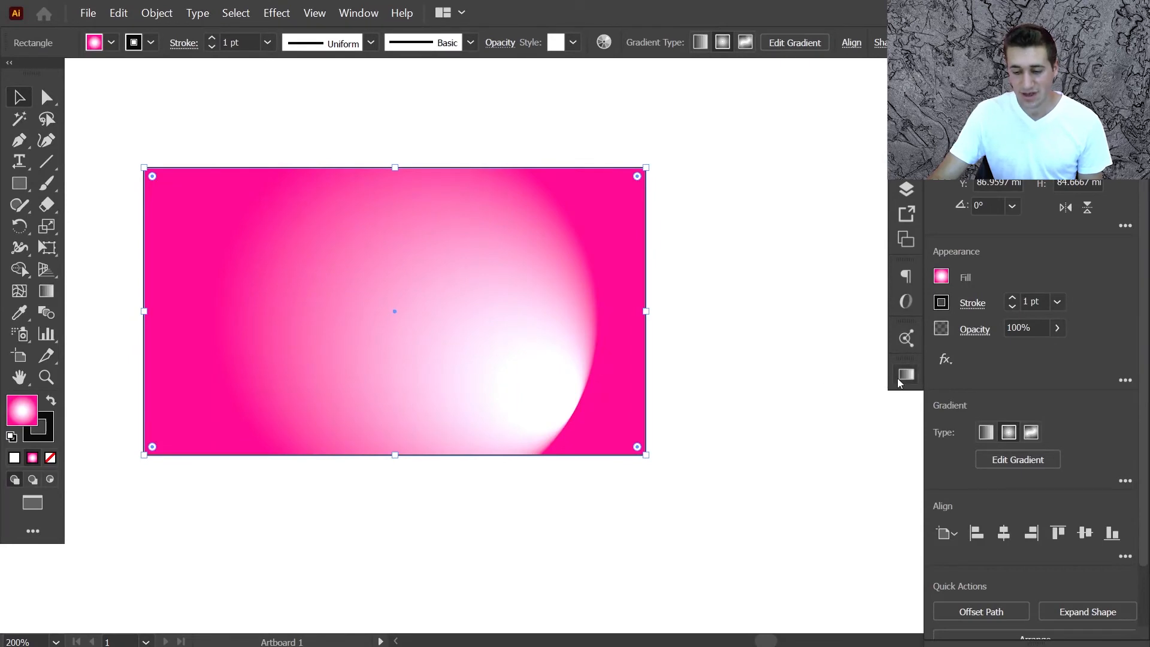
{"action": "left_click", "coordinate": [902, 377]}
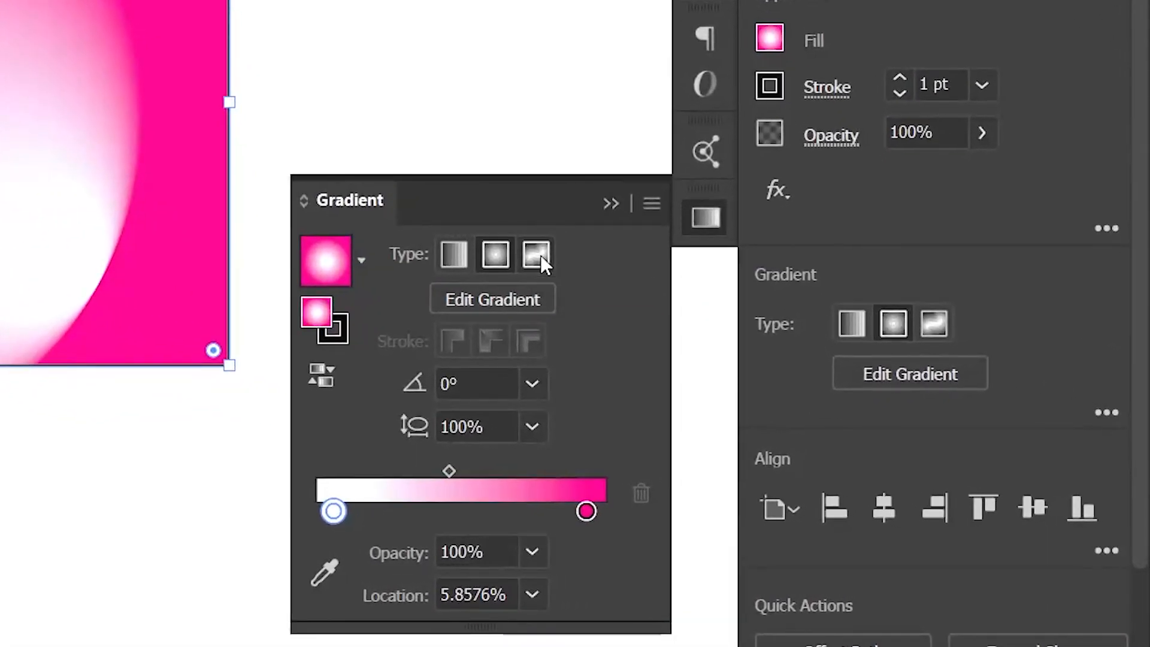
{"action": "left_click", "coordinate": [540, 254]}
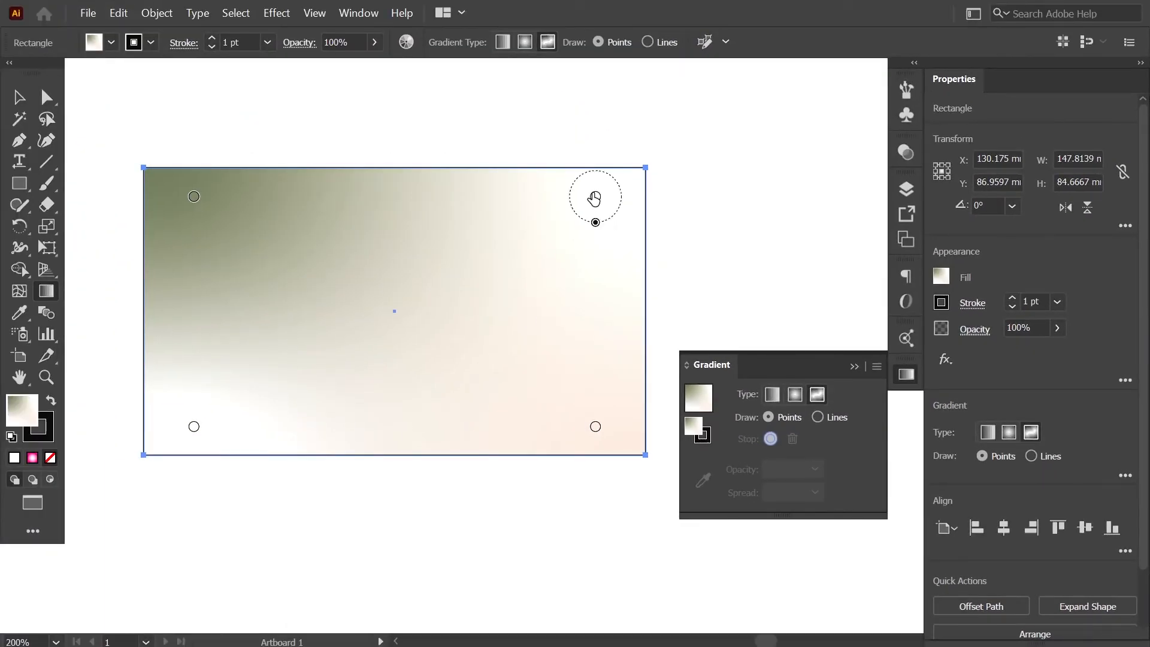
Color the freeform gradient's upper-right stop light blue and its upper-left stop orange.
{"action": "left_click", "coordinate": [595, 198]}
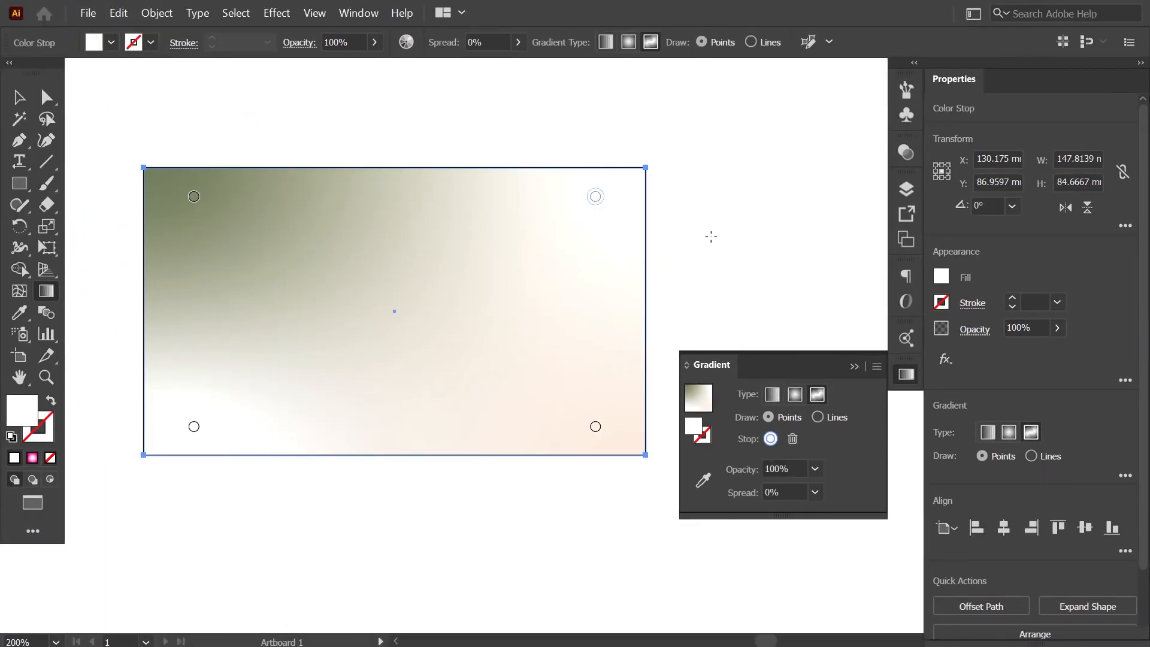
{"action": "double_click", "coordinate": [595, 197]}
{"action": "left_click", "coordinate": [457, 265]}
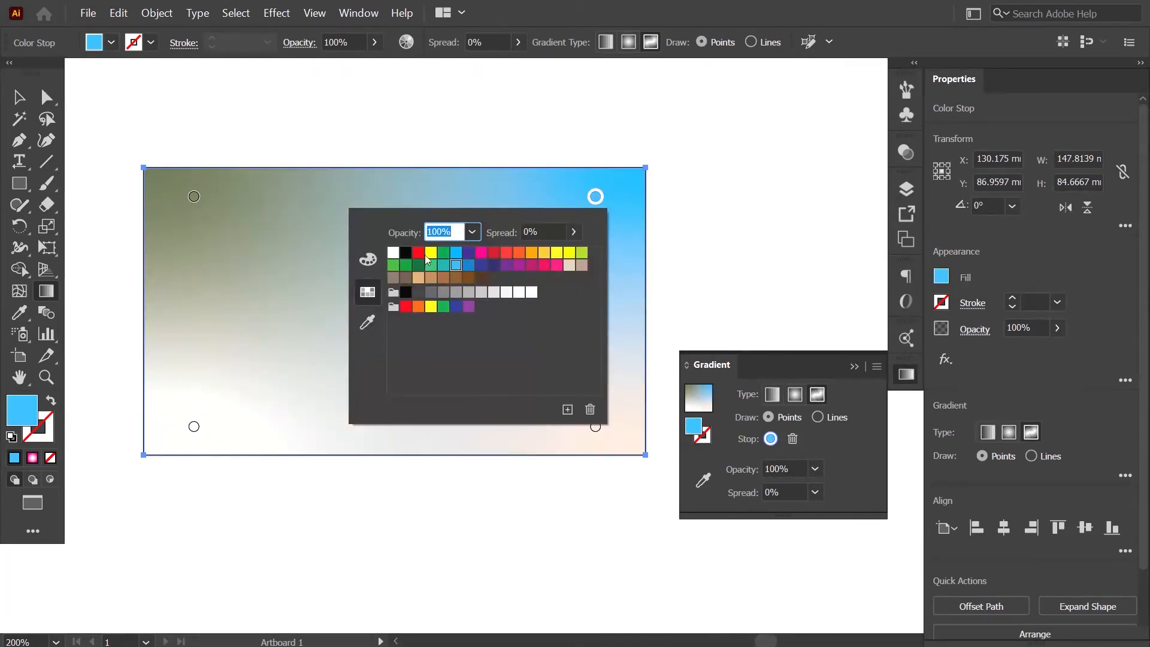
{"action": "double_click", "coordinate": [195, 198]}
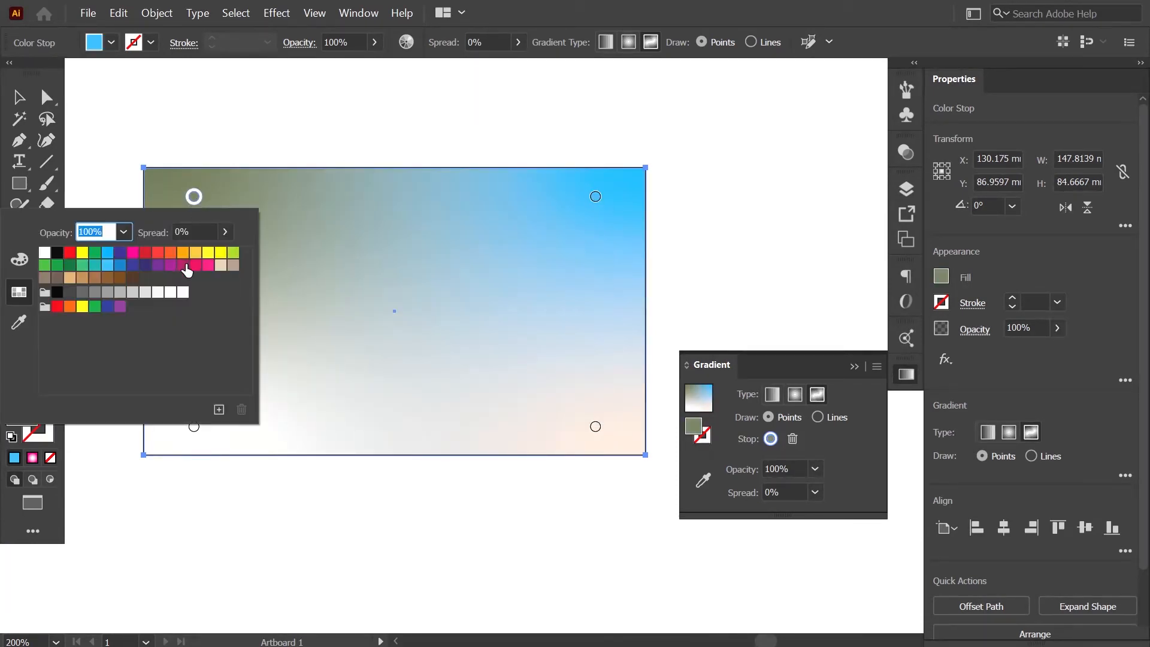
{"action": "left_click", "coordinate": [182, 258]}
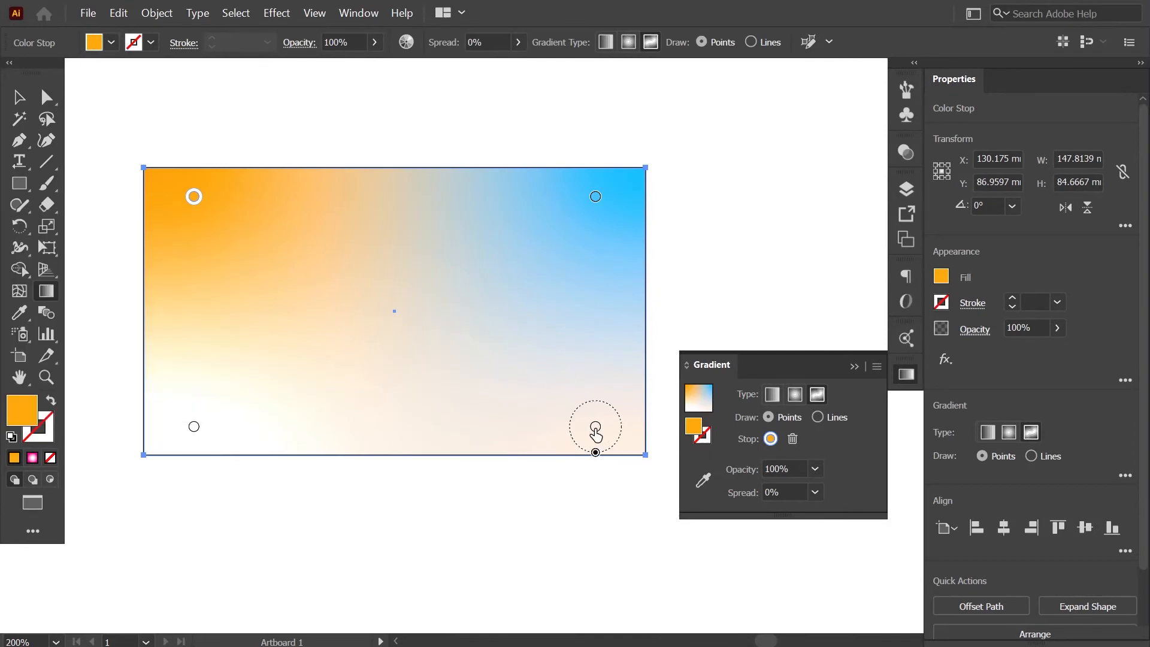
Move the pale lower-right stop to just above and right of the rectangle's center, and color the lower-left stop red.
{"action": "left_click_drag", "start_coordinate": [595, 426], "coordinate": [398, 346]}
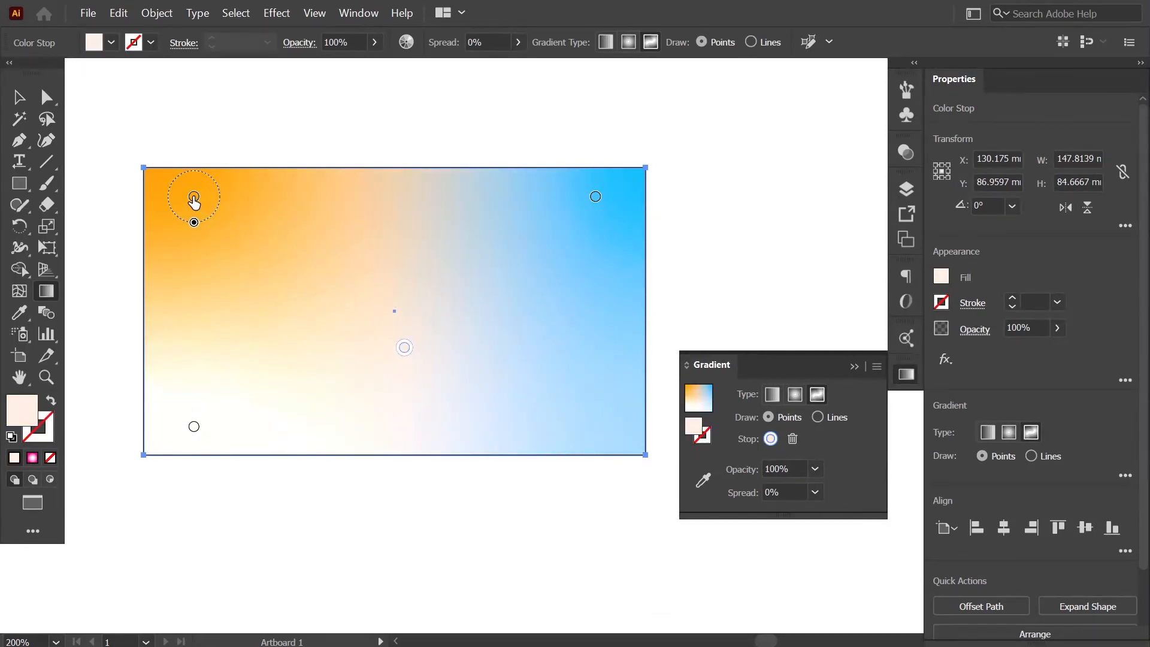
{"action": "left_click", "coordinate": [454, 284]}
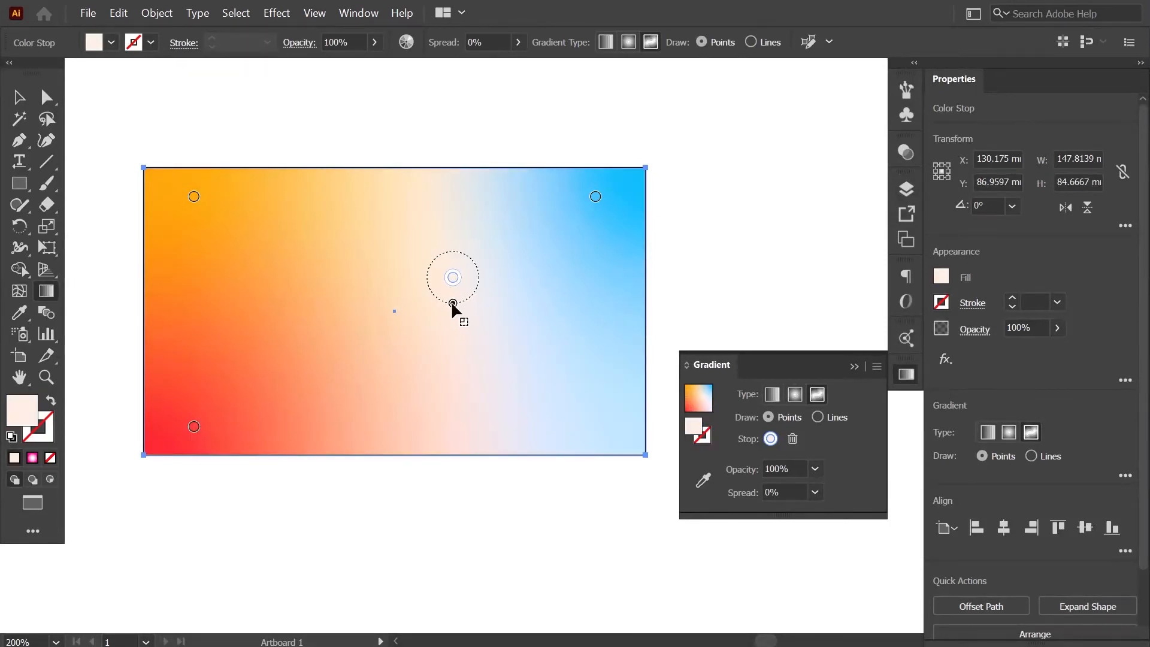
Adjust the spread circle of the pale central stop and widen the upper-right blue stop's spread to 44%.
{"action": "left_click_drag", "start_coordinate": [453, 303], "coordinate": [457, 333]}
{"action": "left_click", "coordinate": [595, 200]}
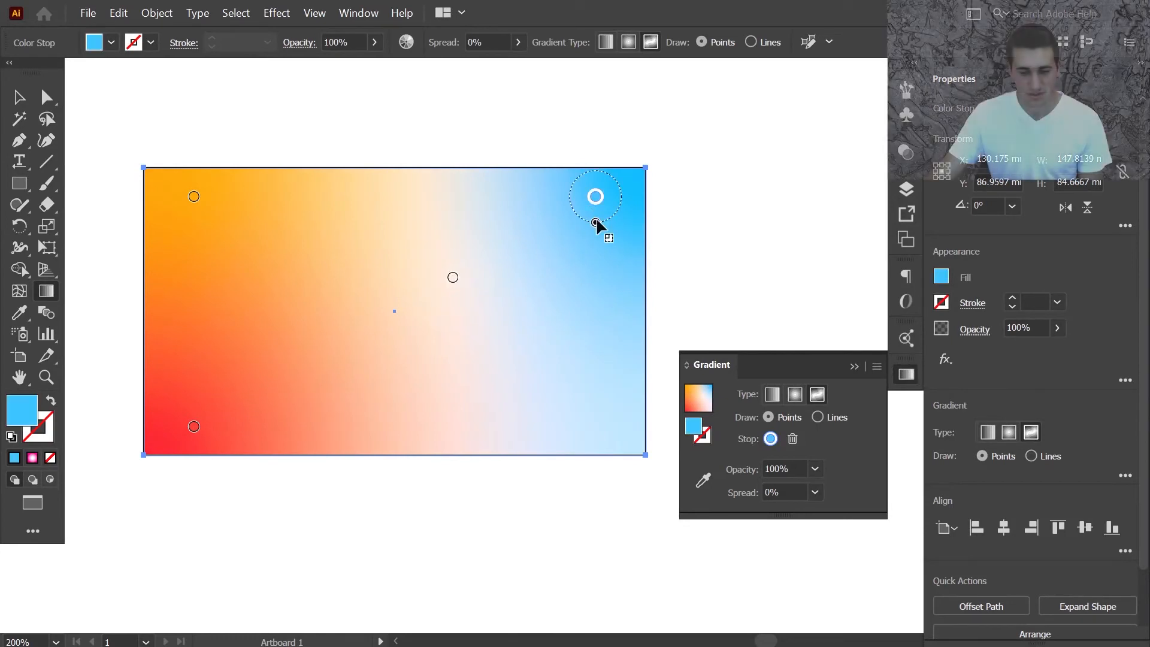
{"action": "mouse_move", "coordinate": [594, 227]}
{"action": "left_mouse_down"}
{"action": "mouse_move", "coordinate": [598, 281]}
{"action": "mouse_move", "coordinate": [595, 233]}
{"action": "left_mouse_up"}
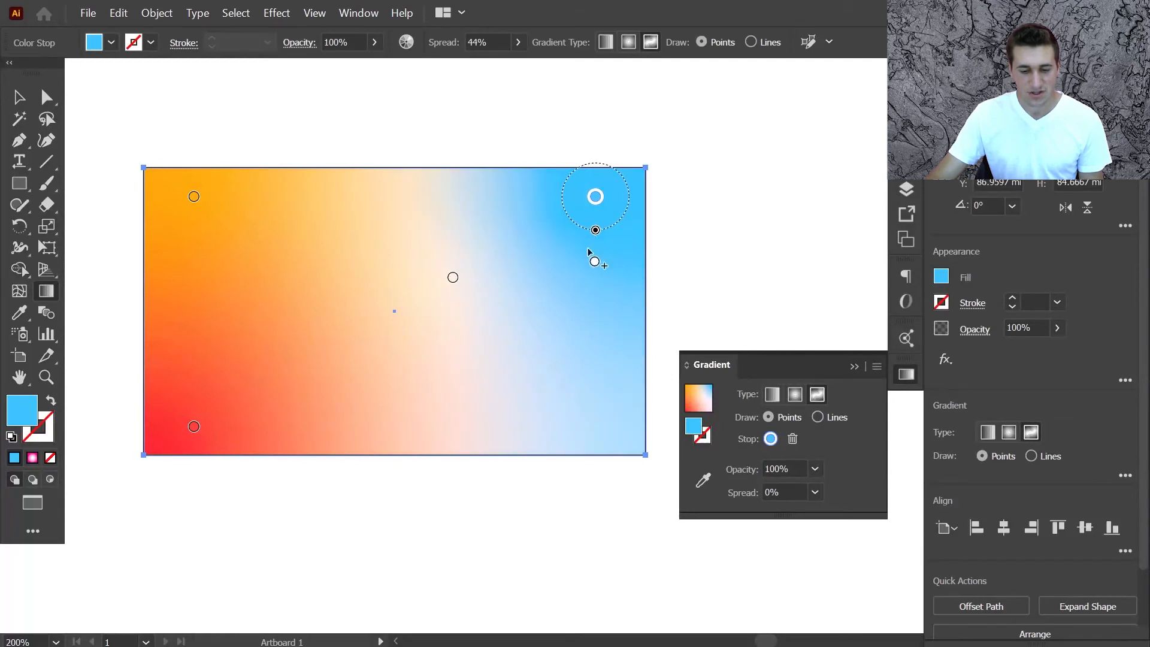
Add another light blue point stop in the lower half of the rectangle and move it just left of center.
{"action": "left_click", "coordinate": [485, 369]}
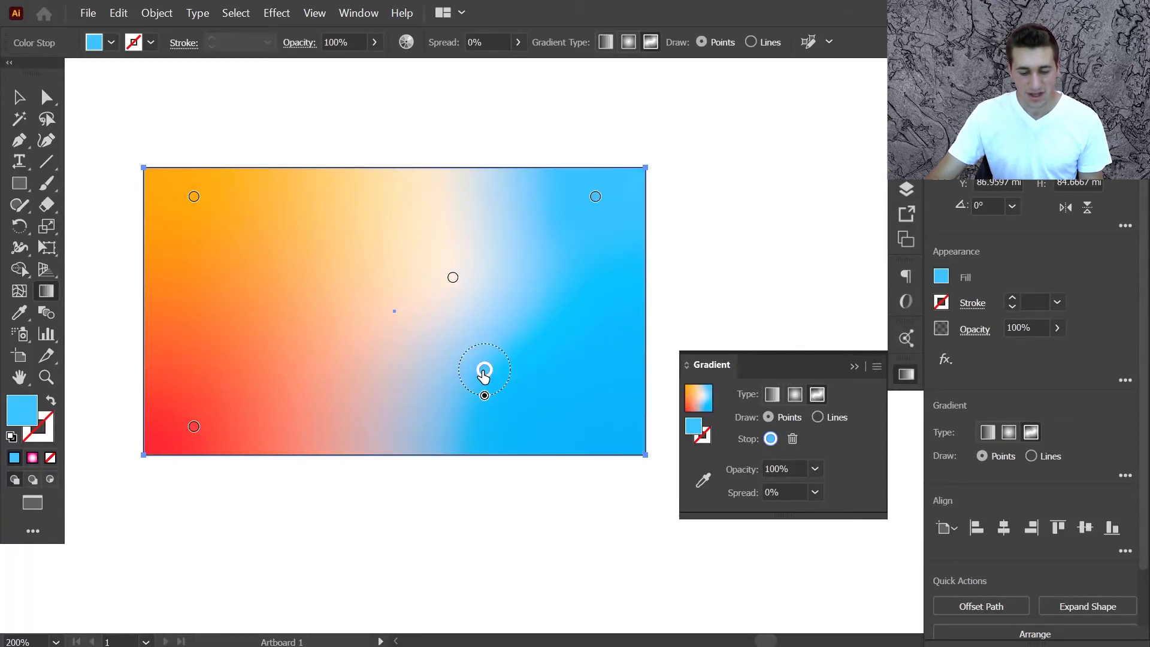
{"action": "left_click_drag", "start_coordinate": [483, 375], "coordinate": [373, 342]}
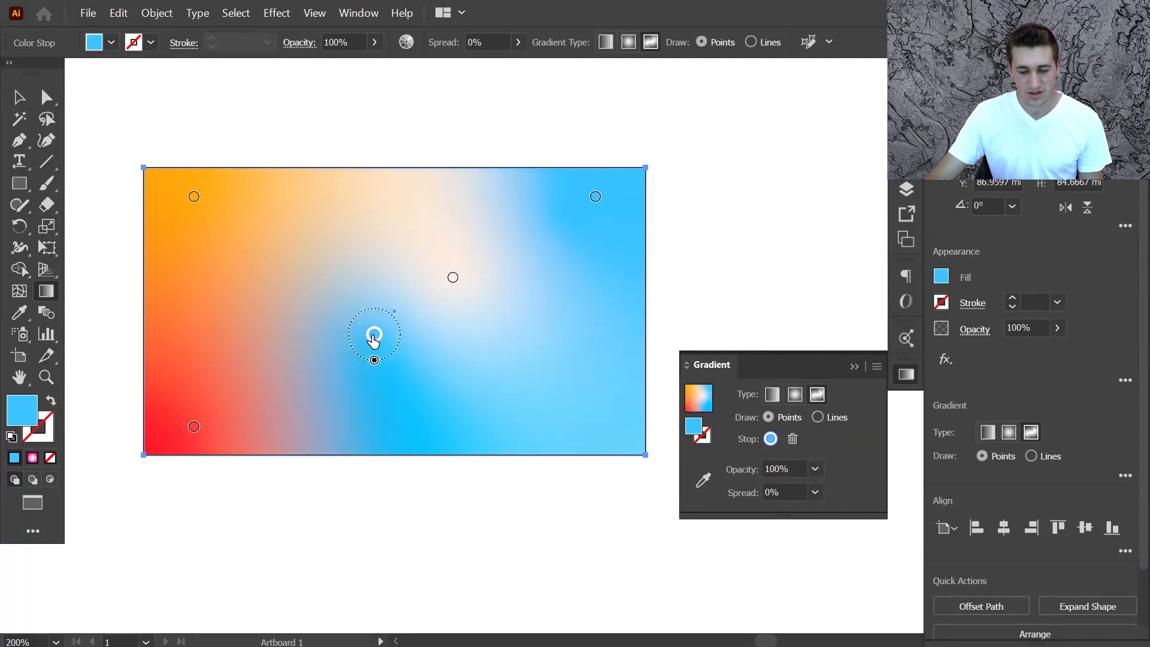
Switch the freeform gradient to Lines and draw a four-stop white curve arching from the rectangle's left side to its lower right.
{"action": "left_click", "coordinate": [832, 418]}
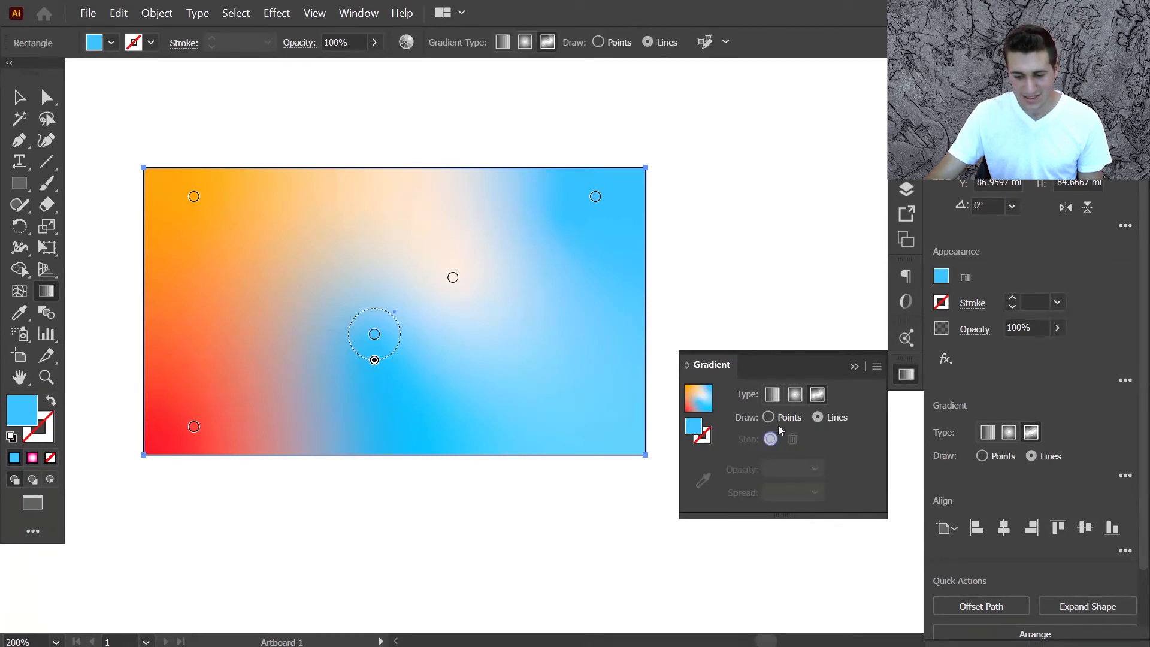
{"action": "left_click", "coordinate": [206, 298]}
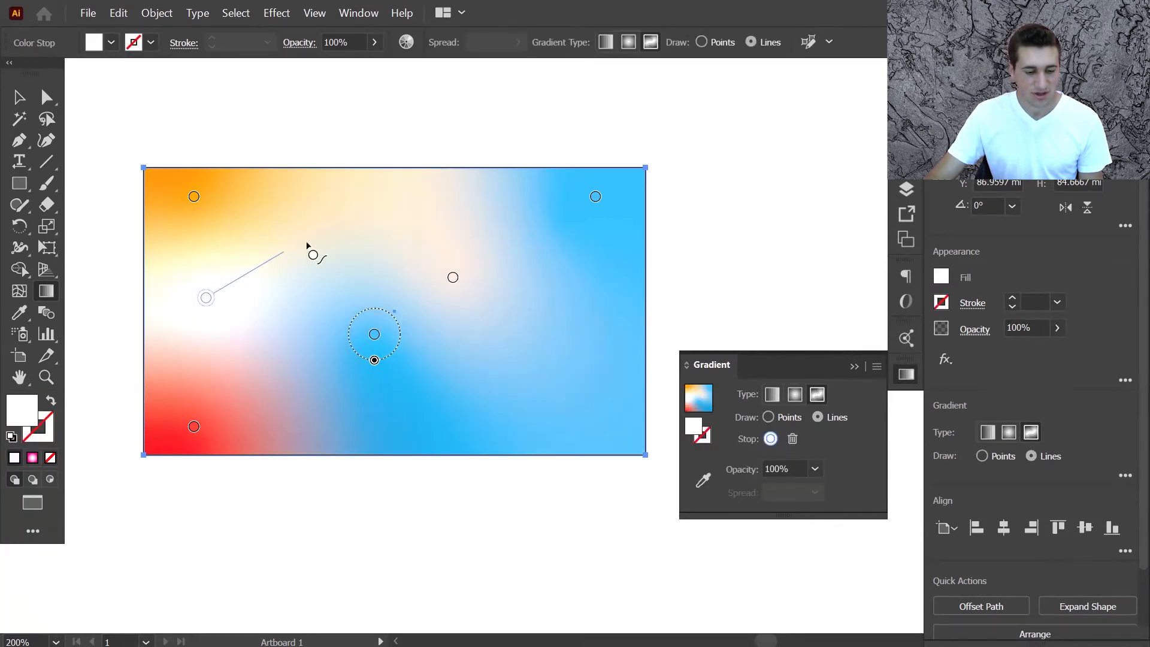
{"action": "left_click", "coordinate": [333, 228]}
{"action": "left_click", "coordinate": [556, 262]}
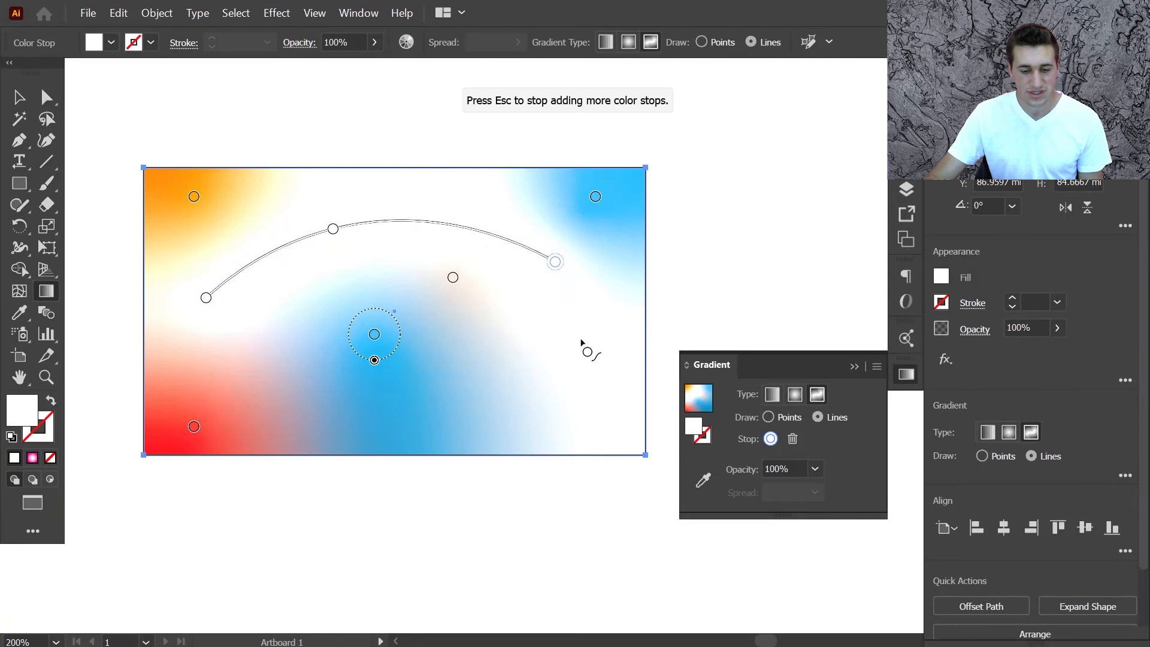
{"action": "left_click", "coordinate": [587, 398]}
Color the curve's lower-right end stop brown.
{"action": "double_click", "coordinate": [587, 399]}
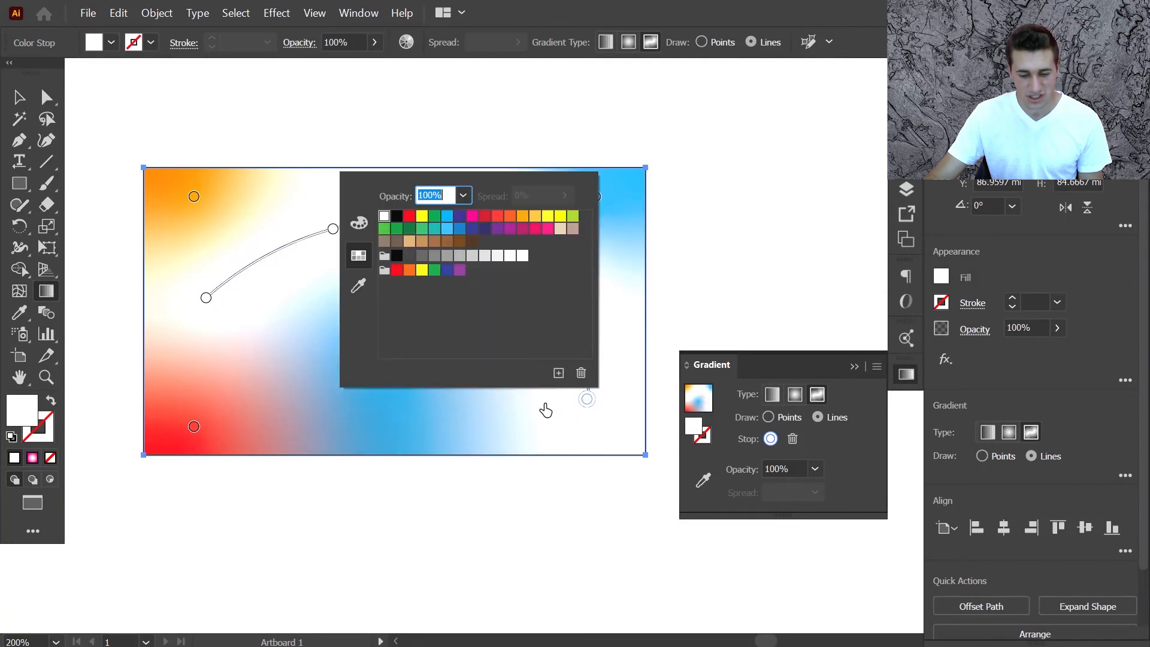
{"action": "left_click", "coordinate": [450, 243]}
{"action": "left_click", "coordinate": [599, 276]}
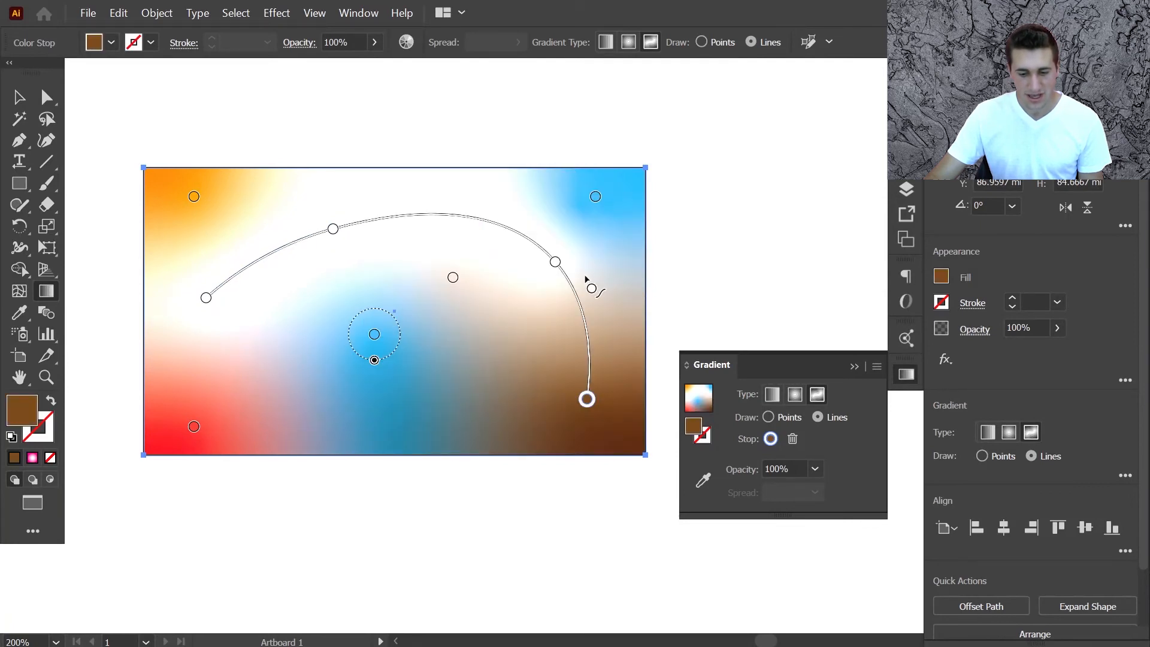
Color the curve's upper-right stop red and finish editing the freeform gradient line.
{"action": "double_click", "coordinate": [554, 263]}
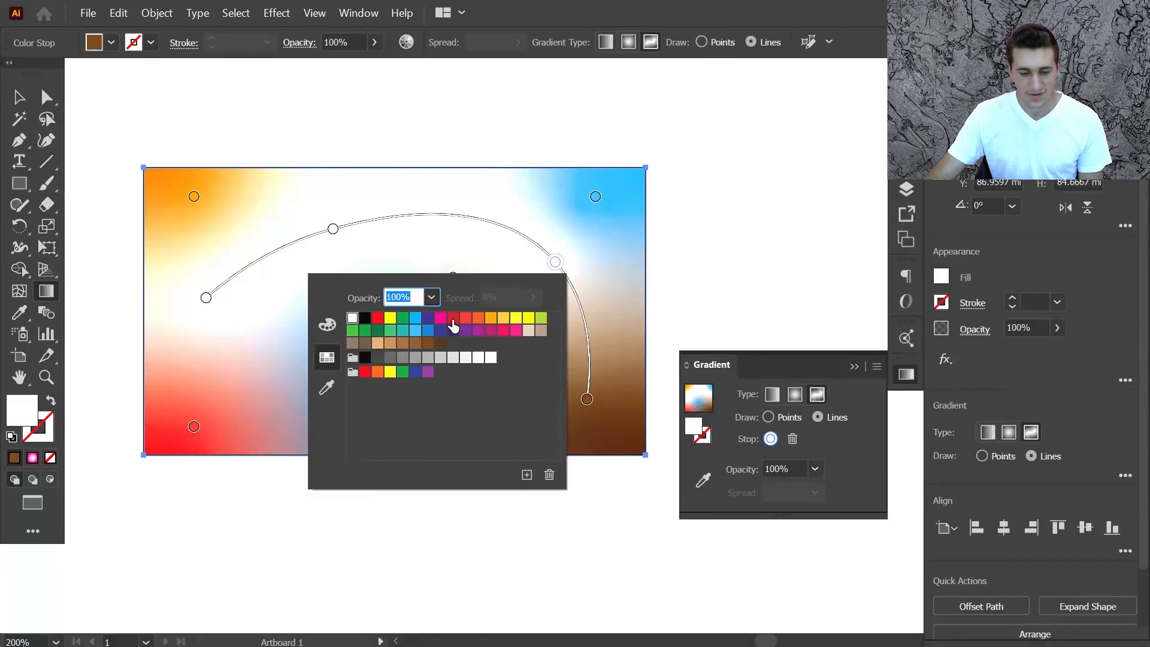
{"action": "left_click", "coordinate": [453, 325]}
{"action": "key", "text": "Escape"}
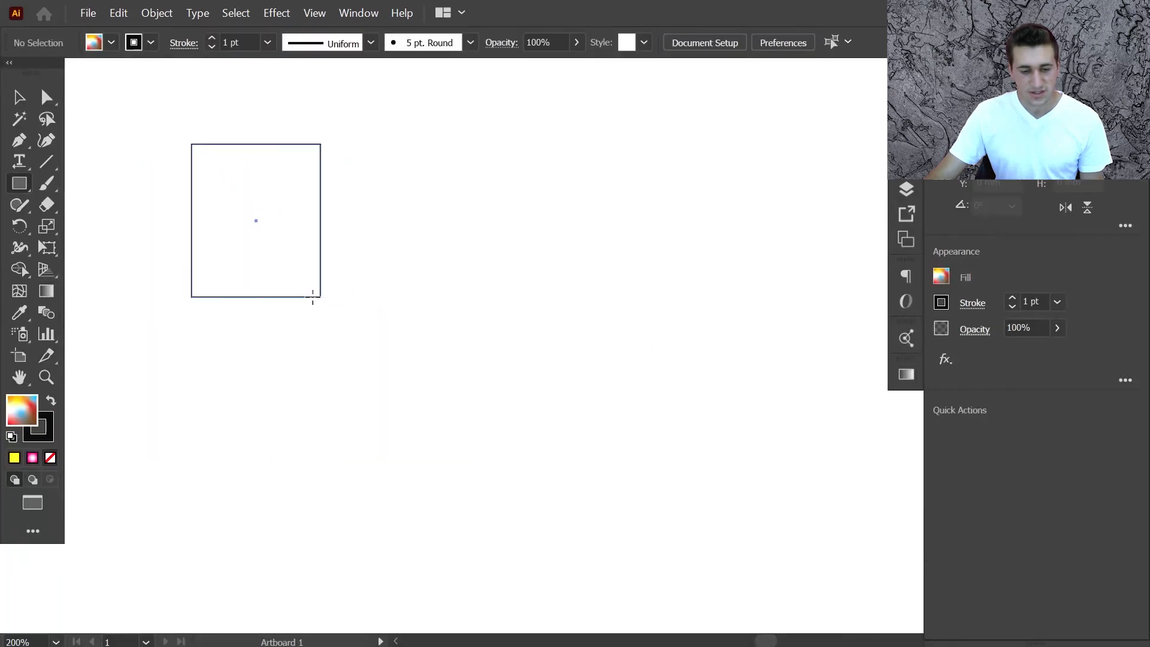
Draw four separate rectangles of different sizes spread across the artboard.
{"action": "left_click_drag", "start_coordinate": [313, 300], "coordinate": [362, 314]}
{"action": "left_click_drag", "start_coordinate": [410, 229], "coordinate": [551, 474]}
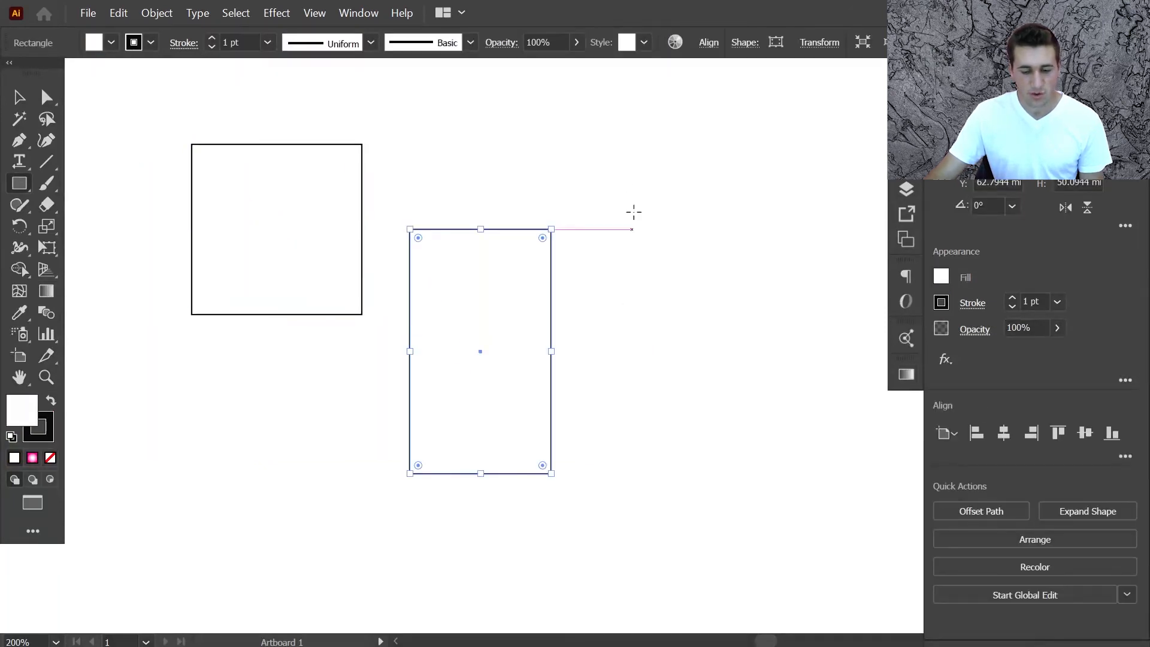
{"action": "left_click_drag", "start_coordinate": [632, 180], "coordinate": [742, 377]}
{"action": "left_click_drag", "start_coordinate": [114, 363], "coordinate": [283, 458]}
Fill all four rectangles with the white-to-pink radial gradient swatch and dock the Swatches panel as an icon.
{"action": "left_click", "coordinate": [25, 99]}
{"action": "left_click_drag", "start_coordinate": [144, 161], "coordinate": [704, 522]}
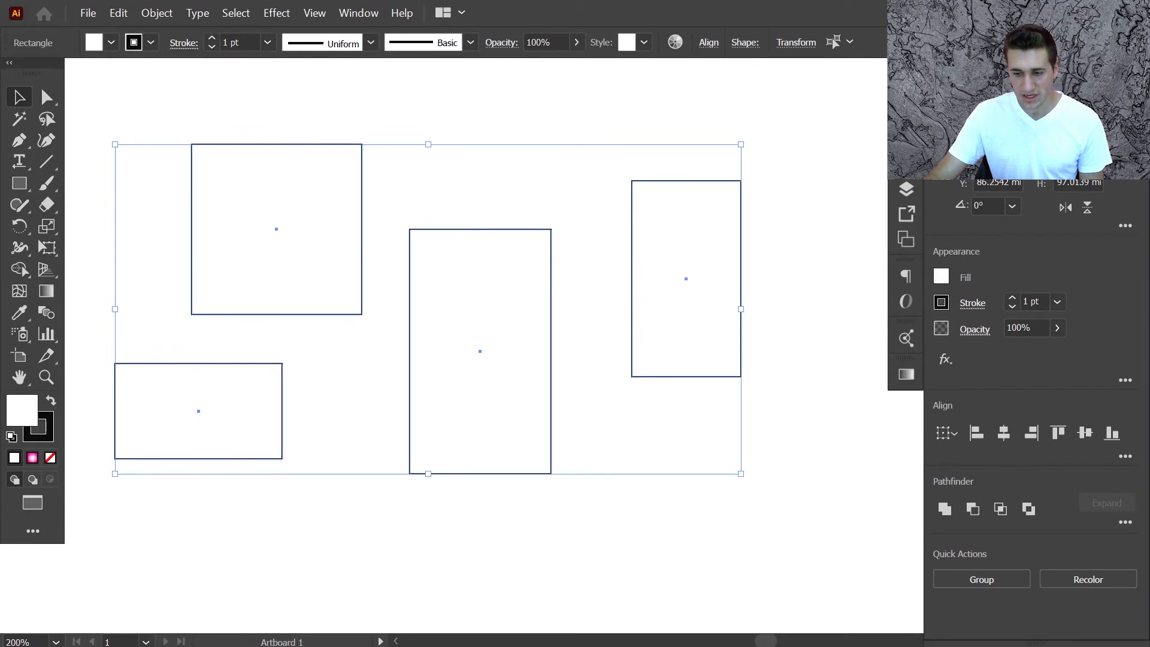
{"action": "left_click", "coordinate": [370, 11]}
{"action": "left_click", "coordinate": [482, 513]}
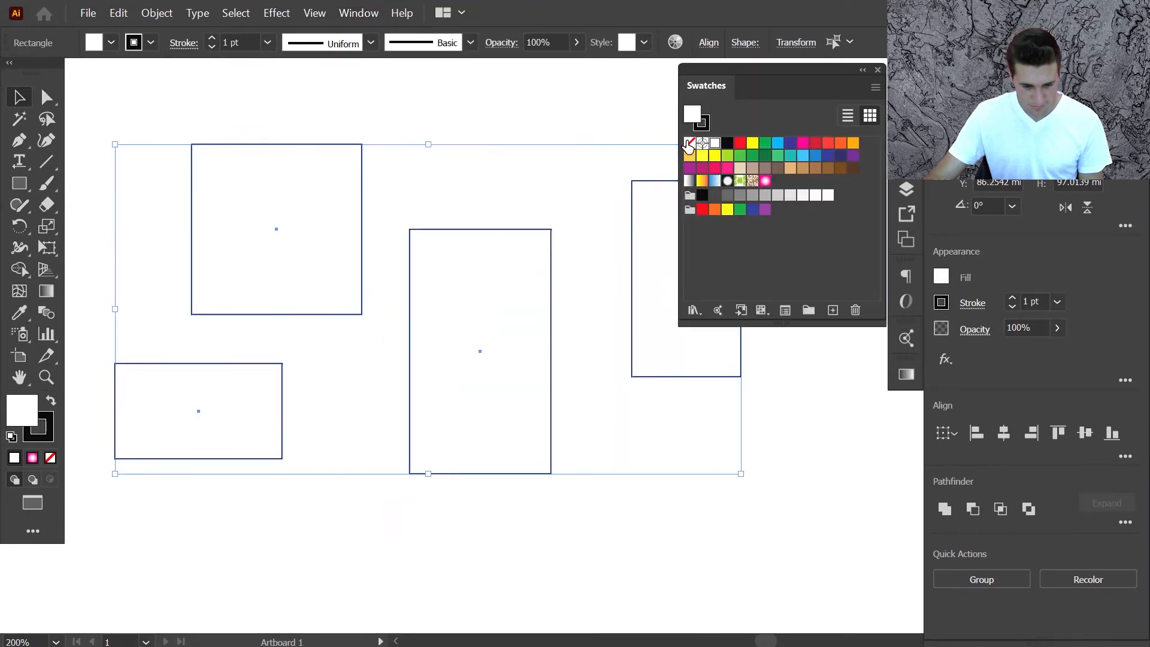
{"action": "left_click", "coordinate": [765, 182]}
{"action": "left_click_drag", "start_coordinate": [784, 85], "coordinate": [893, 409]}
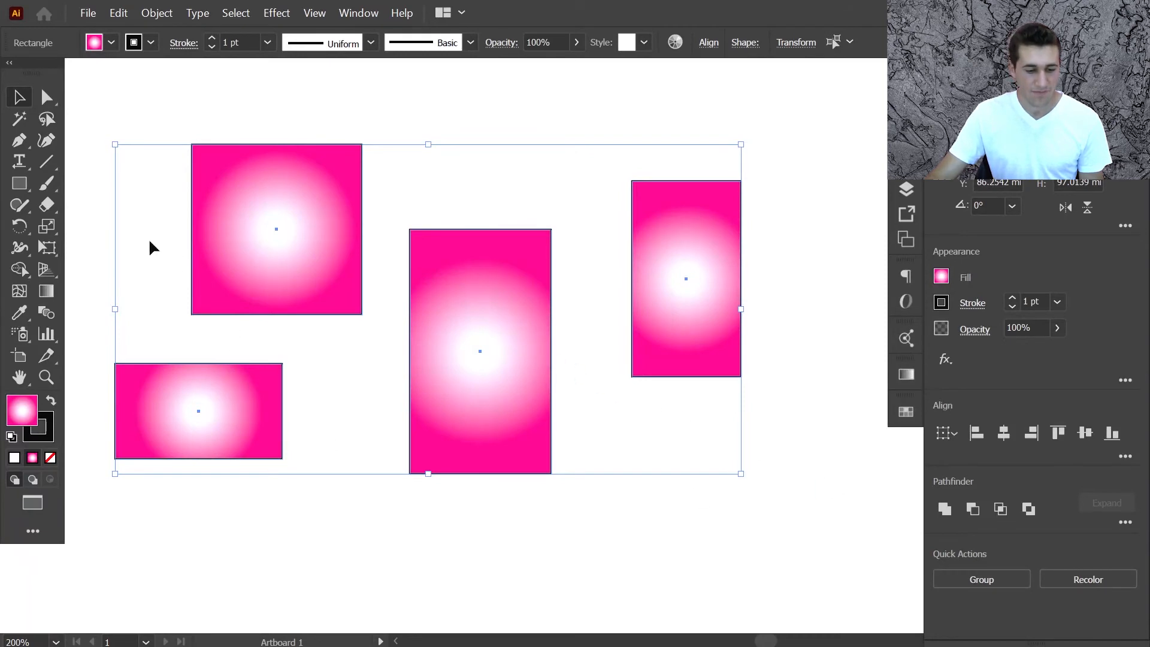
Draw one gradient across all four selected rectangles with the Gradient tool, from above their upper left to beyond their right edge.
{"action": "left_click", "coordinate": [47, 293]}
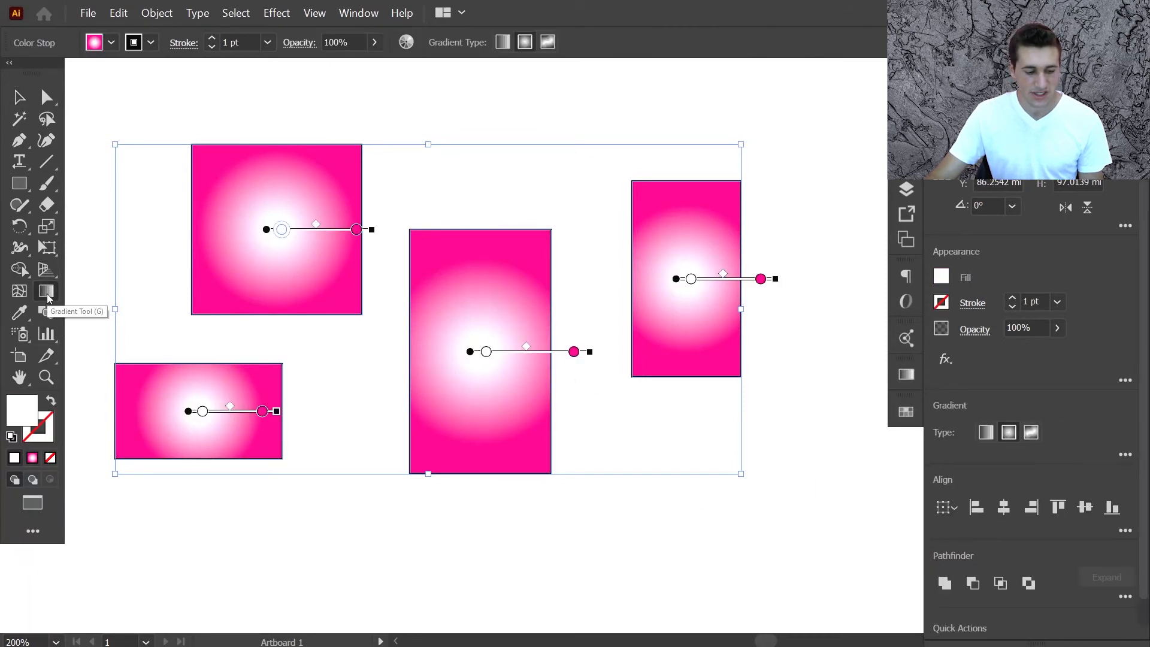
{"action": "mouse_move", "coordinate": [542, 321]}
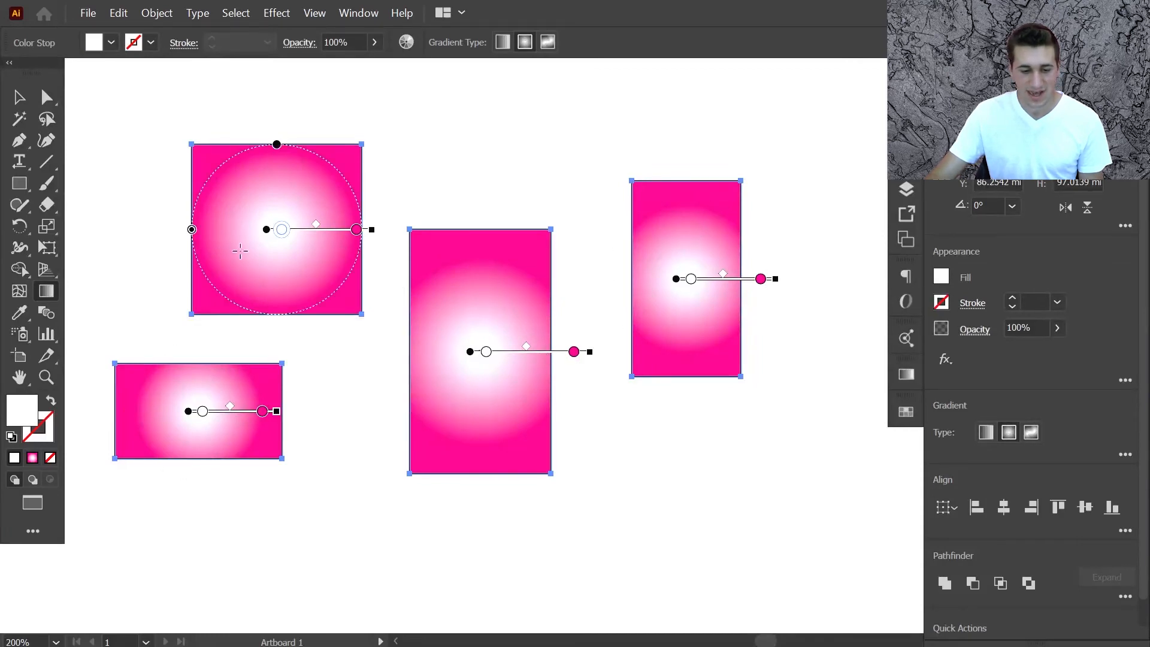
{"action": "mouse_move", "coordinate": [110, 105]}
{"action": "left_mouse_down"}
{"action": "mouse_move", "coordinate": [732, 465]}
{"action": "mouse_move", "coordinate": [837, 547]}
{"action": "mouse_move", "coordinate": [367, 263]}
{"action": "mouse_move", "coordinate": [608, 234]}
{"action": "mouse_move", "coordinate": [807, 279]}
{"action": "mouse_move", "coordinate": [872, 365]}
{"action": "left_mouse_up"}
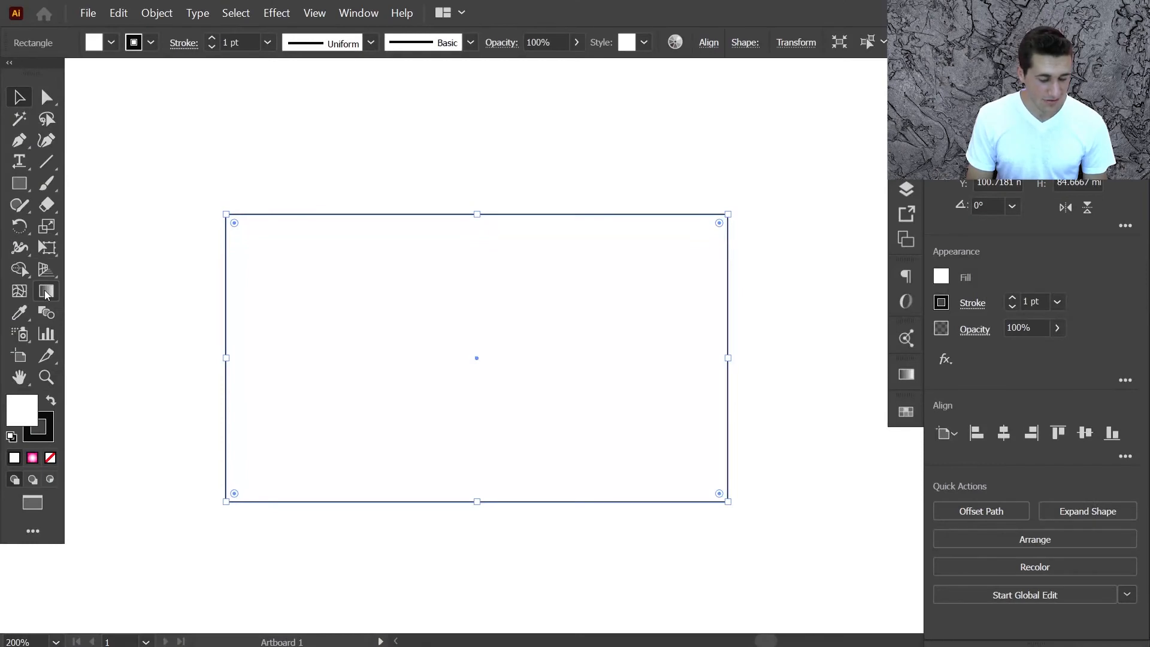
Apply the pink radial gradient to the large white rectangle and redraw it from outside the upper-left corner to right of center.
{"action": "left_click", "coordinate": [46, 292]}
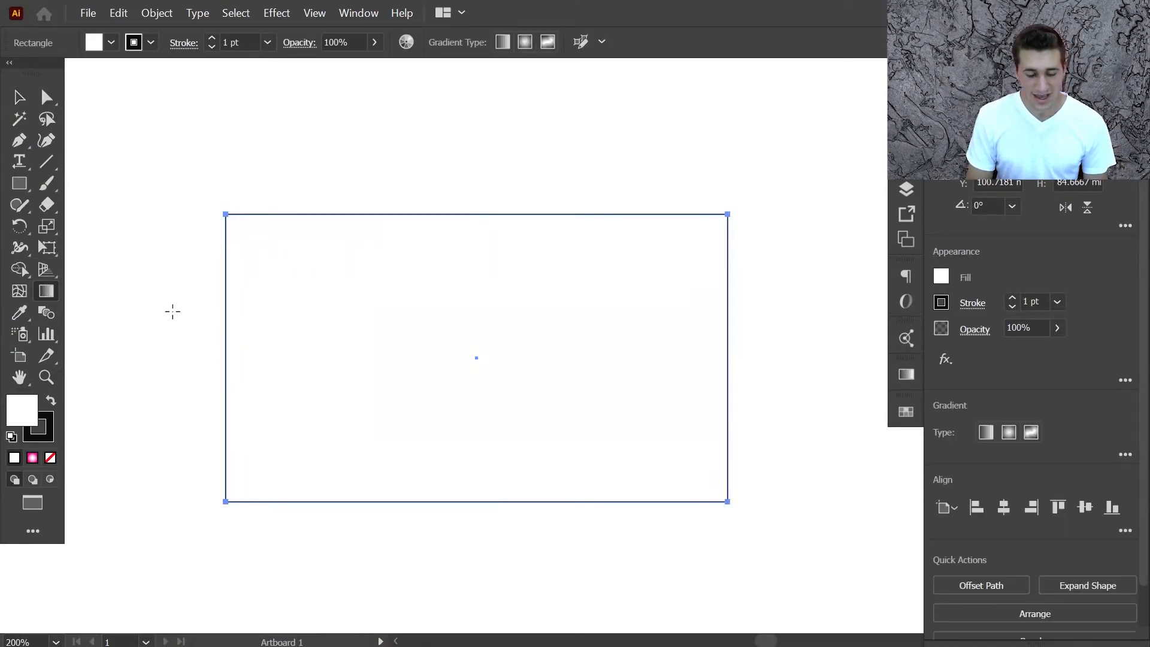
{"action": "left_click", "coordinate": [414, 332]}
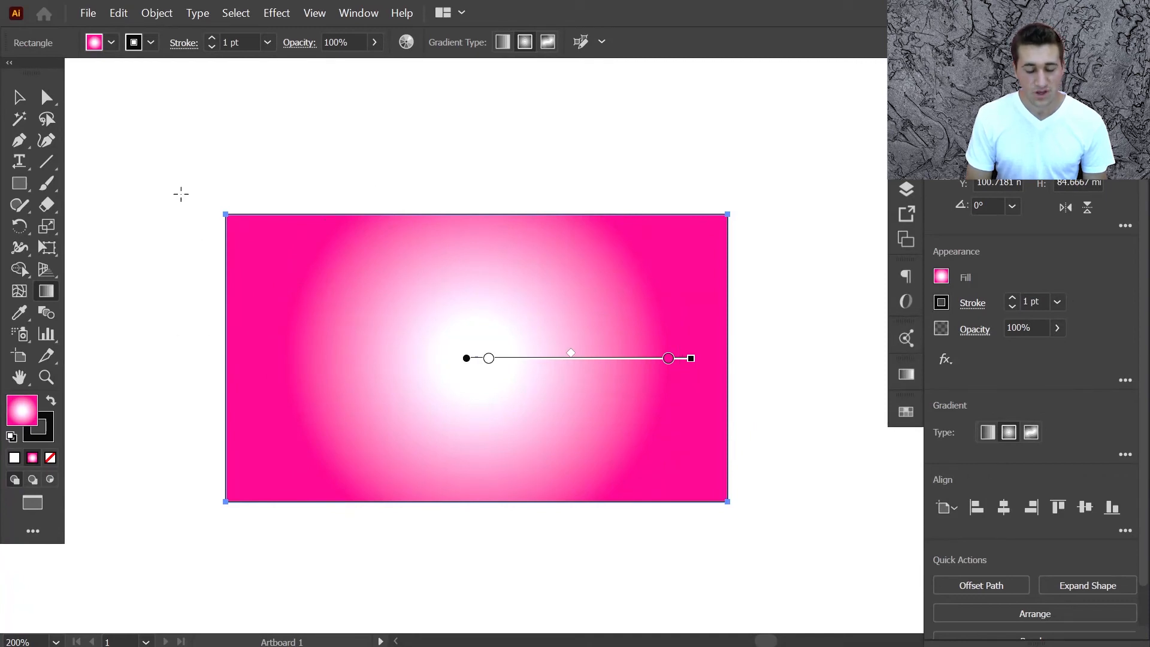
{"action": "left_click_drag", "start_coordinate": [172, 189], "coordinate": [593, 376]}
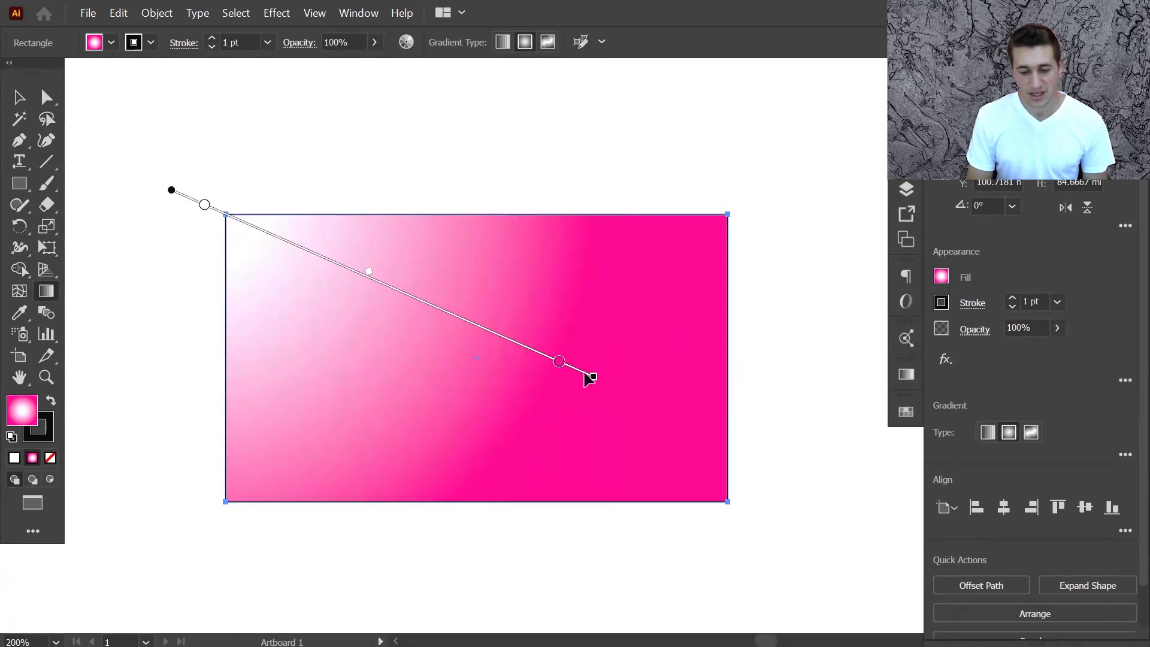
Add two stops along the gradient line and recolor the one nearer the start with white sampled from the blank artboard.
{"action": "left_click", "coordinate": [448, 319]}
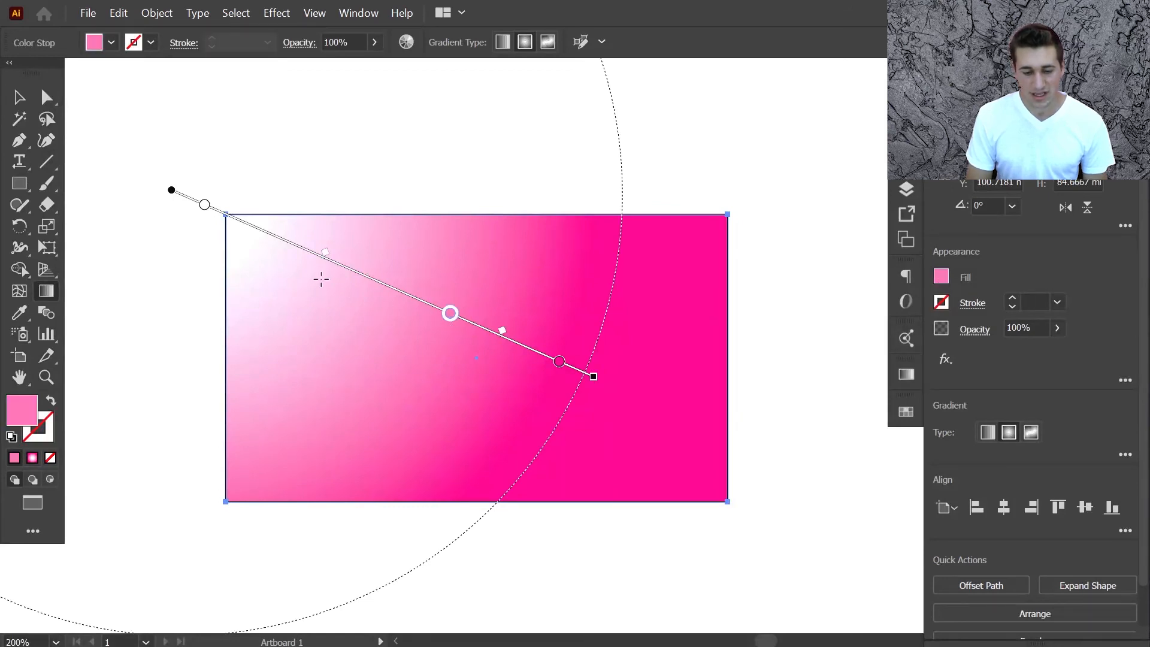
{"action": "left_click", "coordinate": [293, 256]}
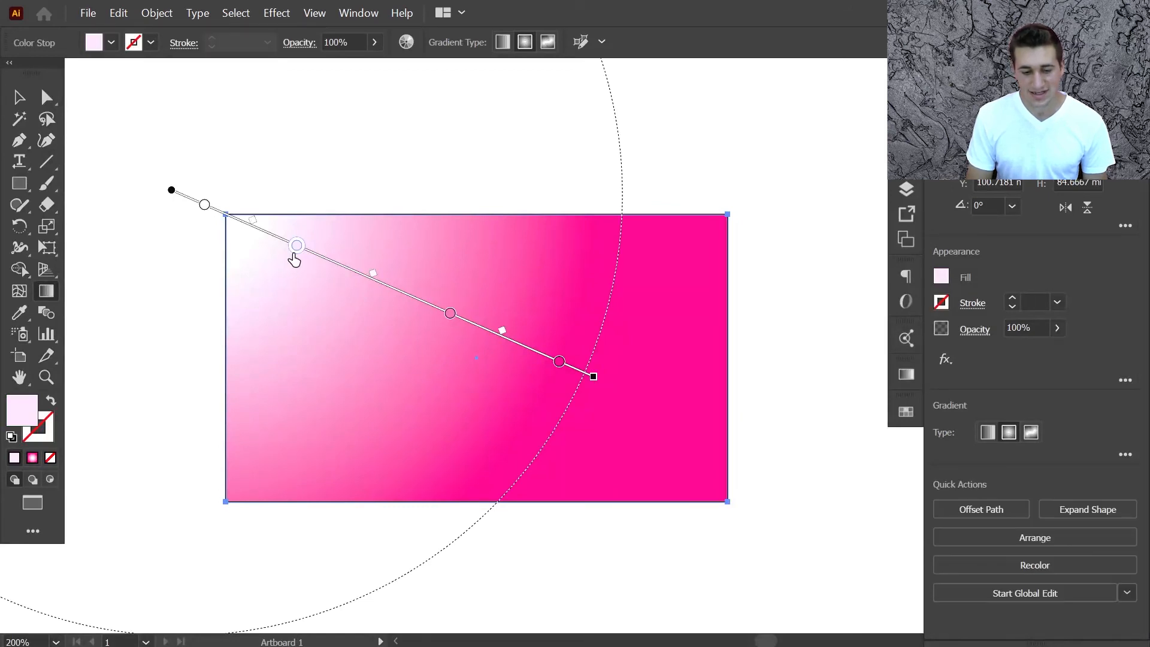
{"action": "double_click", "coordinate": [296, 249]}
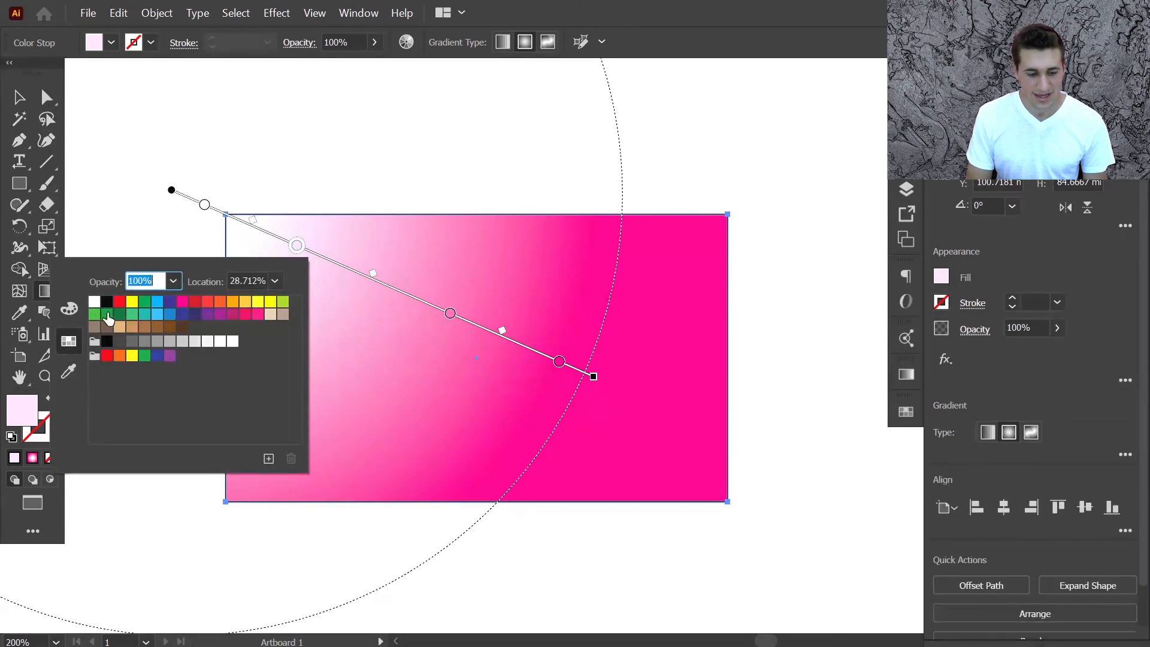
{"action": "left_click", "coordinate": [69, 308]}
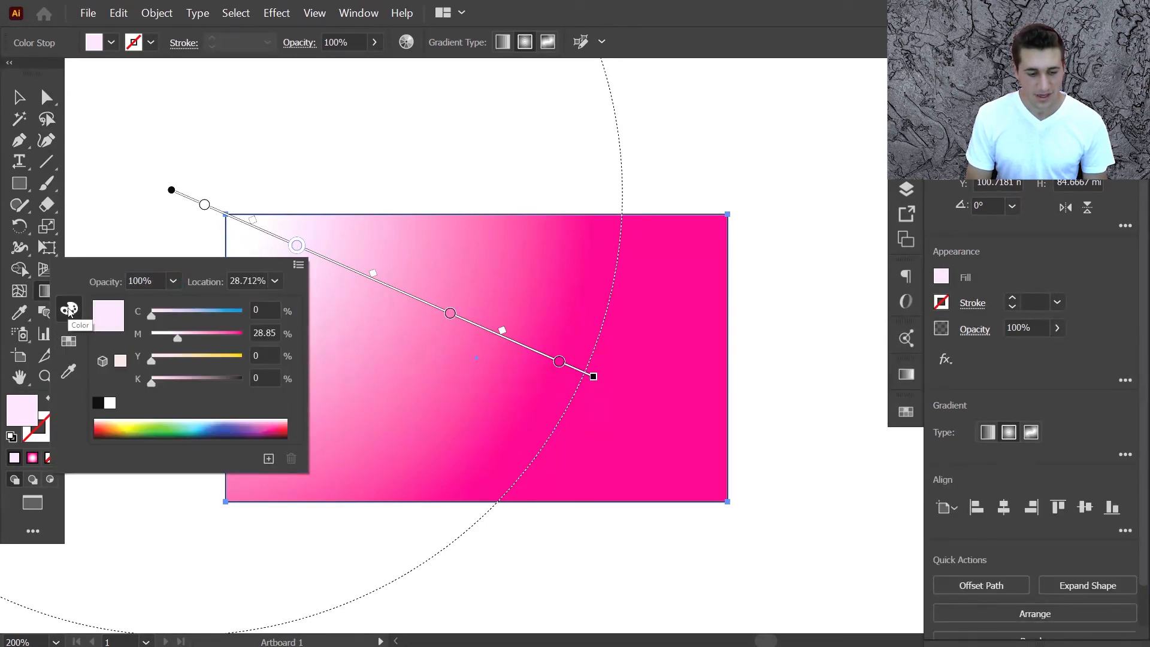
{"action": "left_click", "coordinate": [68, 341]}
{"action": "left_click", "coordinate": [67, 372]}
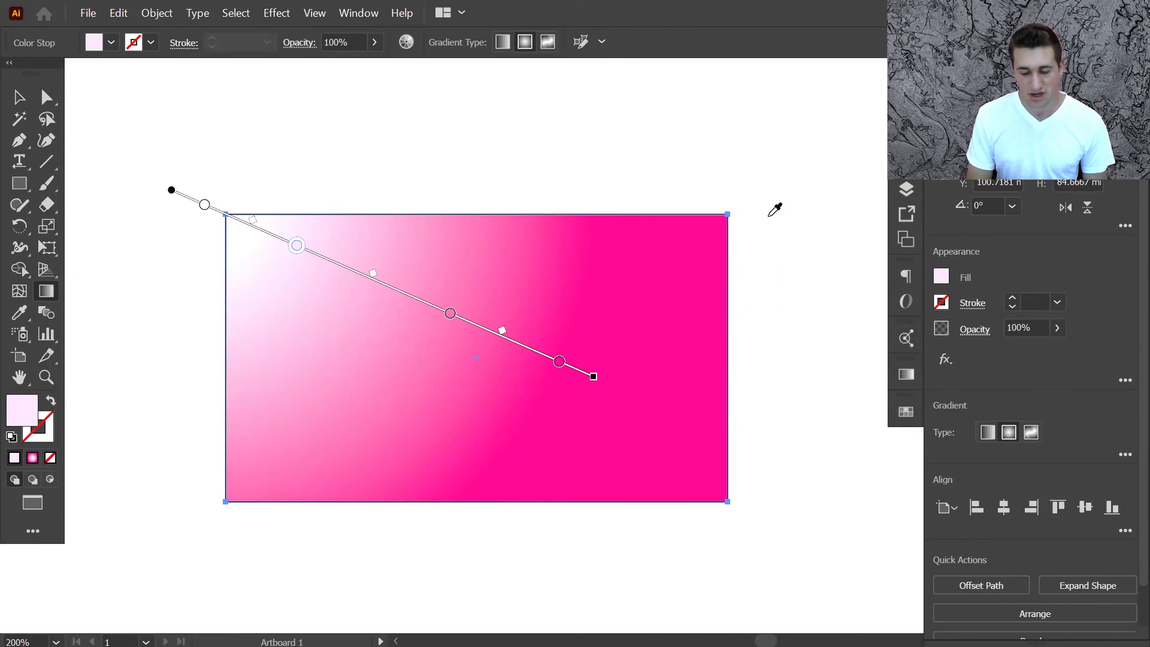
{"action": "left_click", "coordinate": [770, 215]}
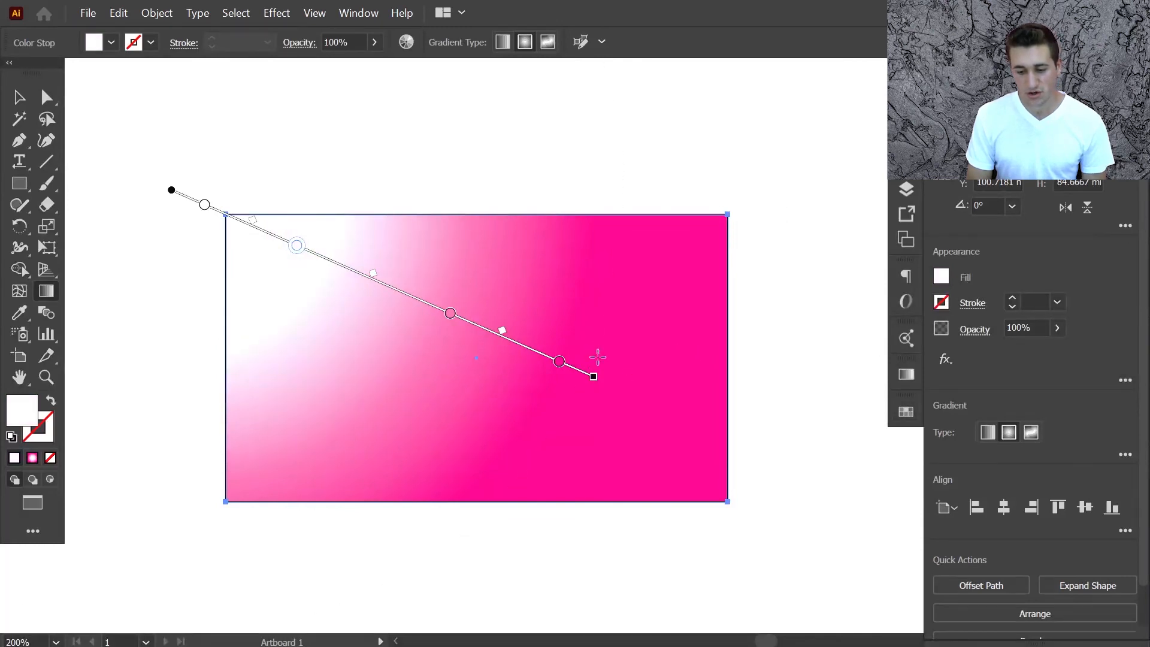
Change the rectangle's gradient type to linear and collapse the Gradient panel.
{"action": "left_click", "coordinate": [912, 382]}
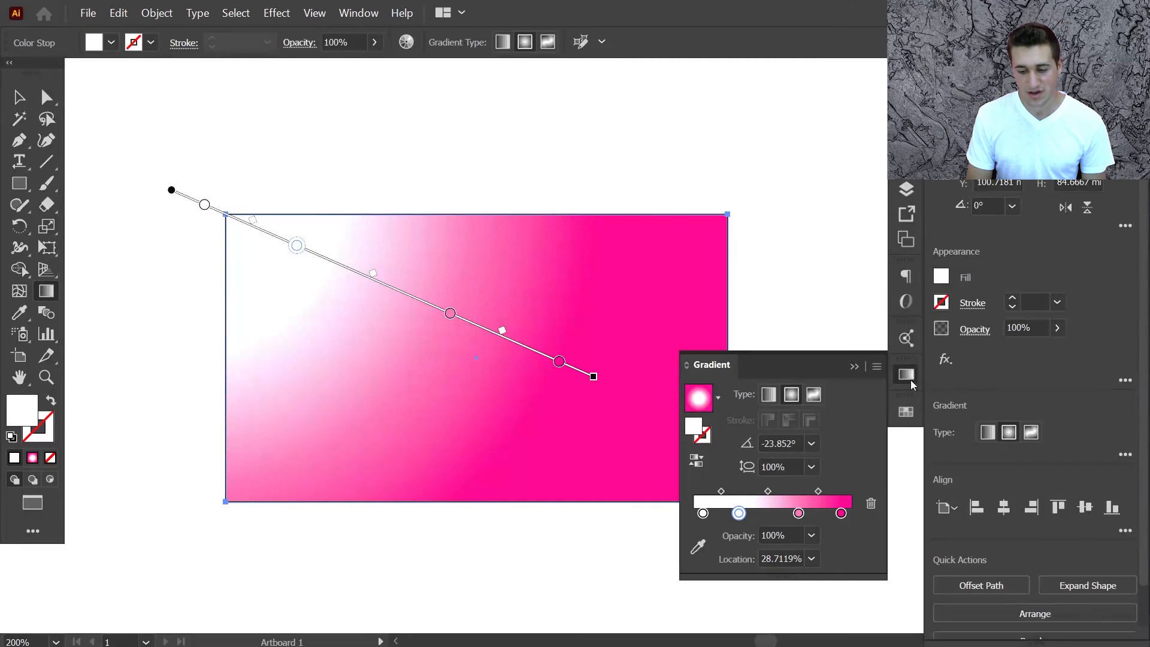
{"action": "left_click", "coordinate": [773, 395]}
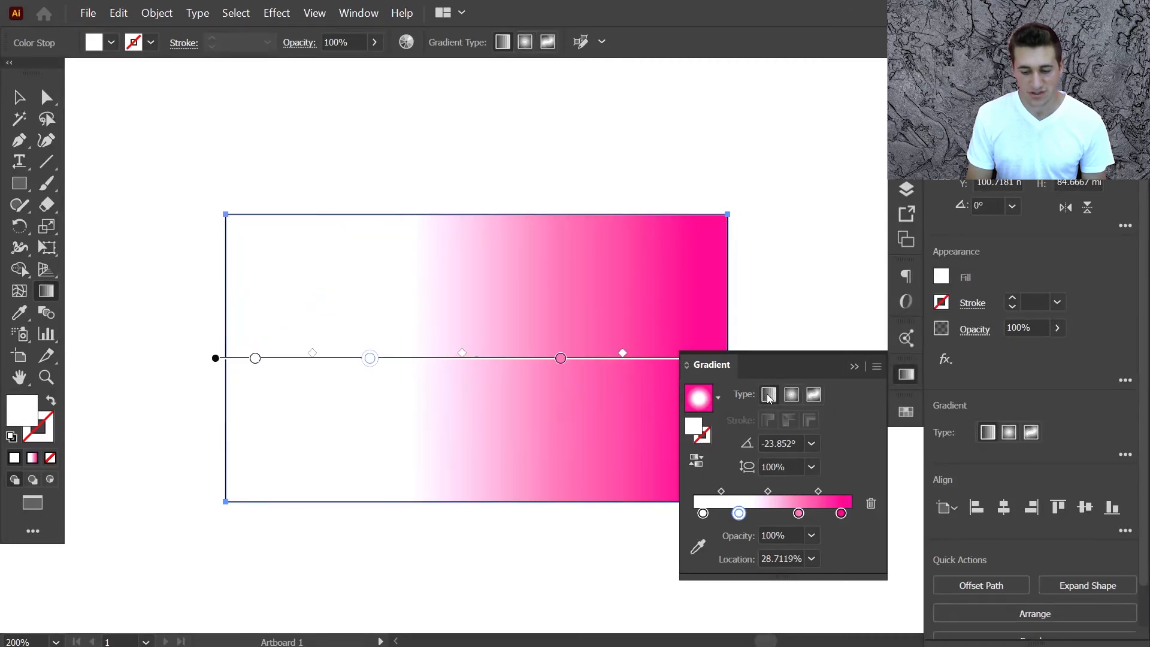
{"action": "left_click", "coordinate": [854, 368]}
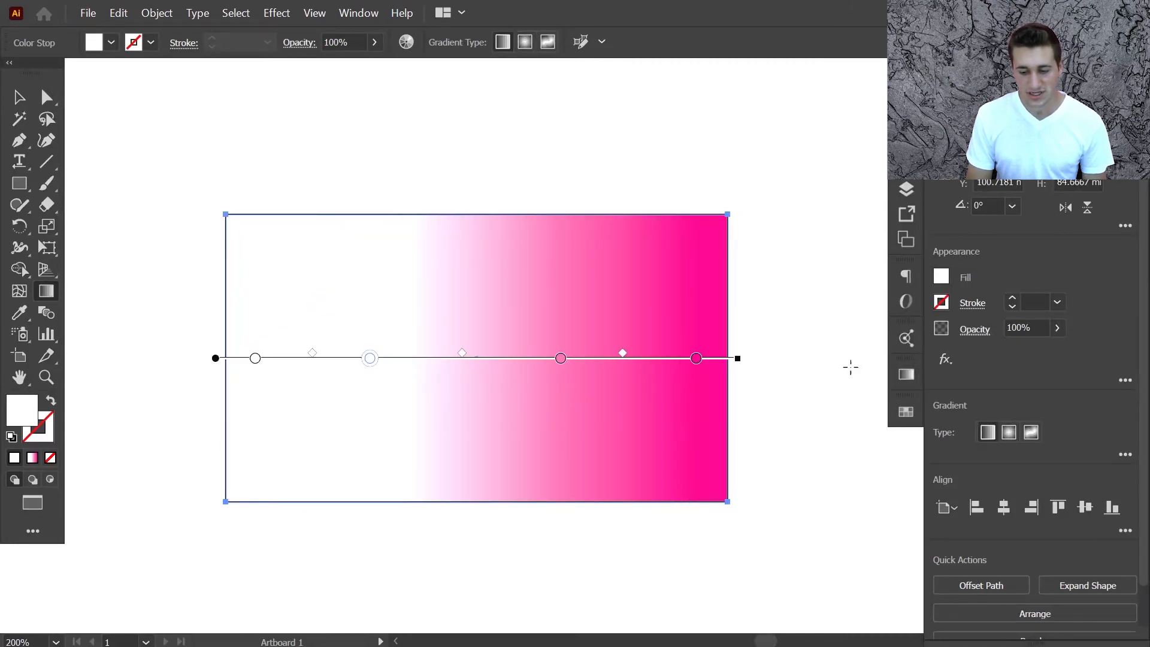
Angle the linear gradient diagonally from lower left to upper right and nudge its middle midpoint slightly toward the white end.
{"action": "left_click_drag", "start_coordinate": [744, 317], "coordinate": [510, 139]}
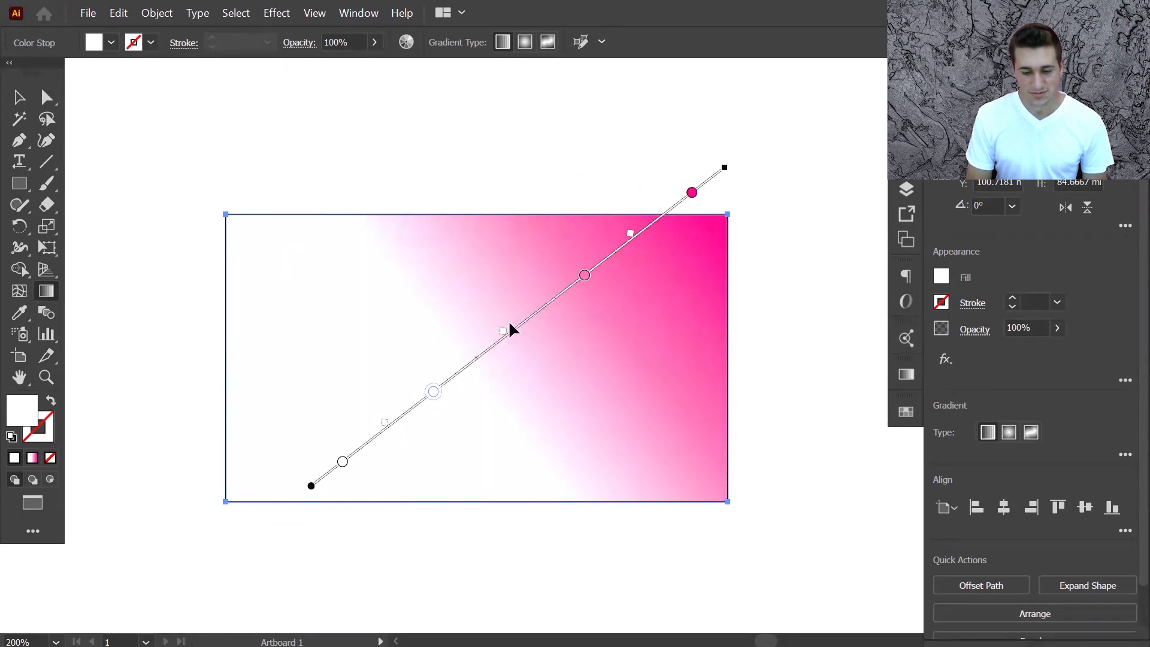
{"action": "mouse_move", "coordinate": [507, 333]}
{"action": "left_mouse_down"}
{"action": "mouse_move", "coordinate": [559, 285]}
{"action": "mouse_move", "coordinate": [462, 396]}
{"action": "mouse_move", "coordinate": [506, 346]}
{"action": "left_mouse_up"}
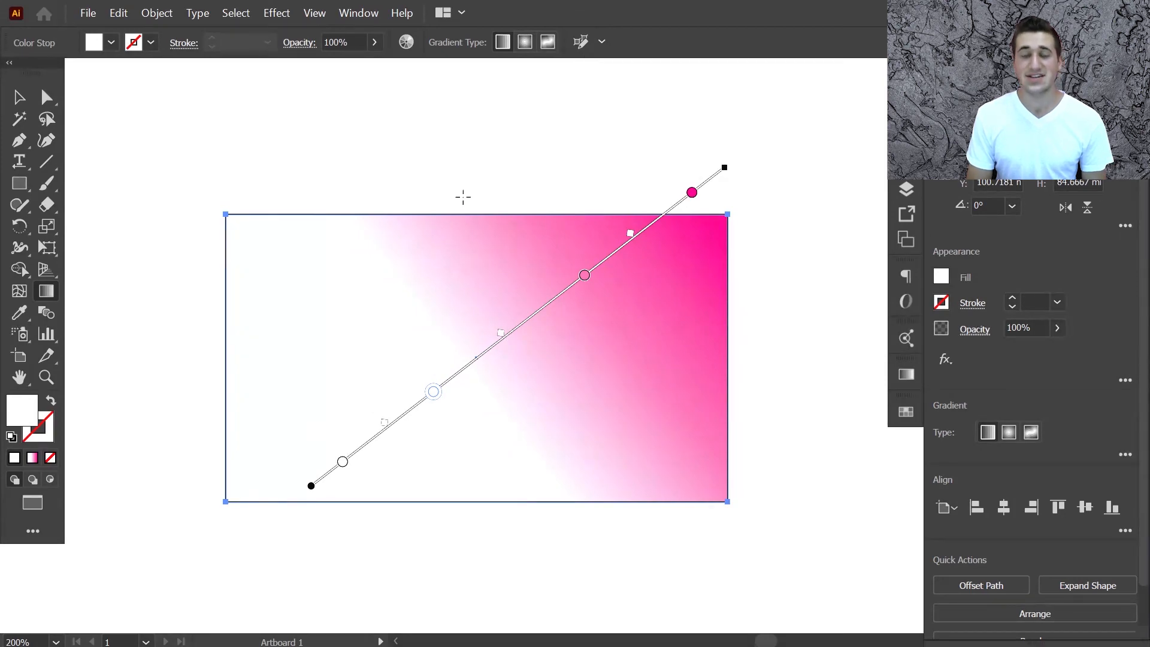